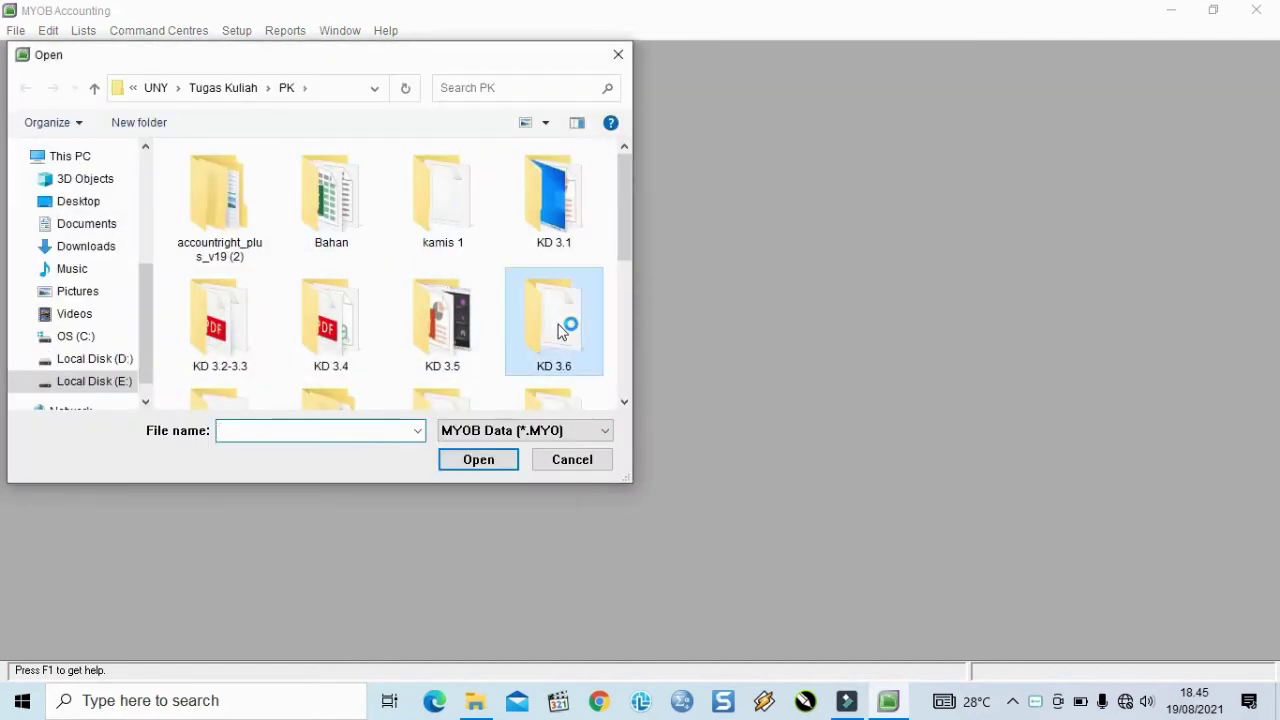
- Open the PJ DIKSI JAYA company file from the KD 3.6 folder and sign on as Administrator
double_click(553, 323)
left_click(357, 180)
left_click(486, 463)
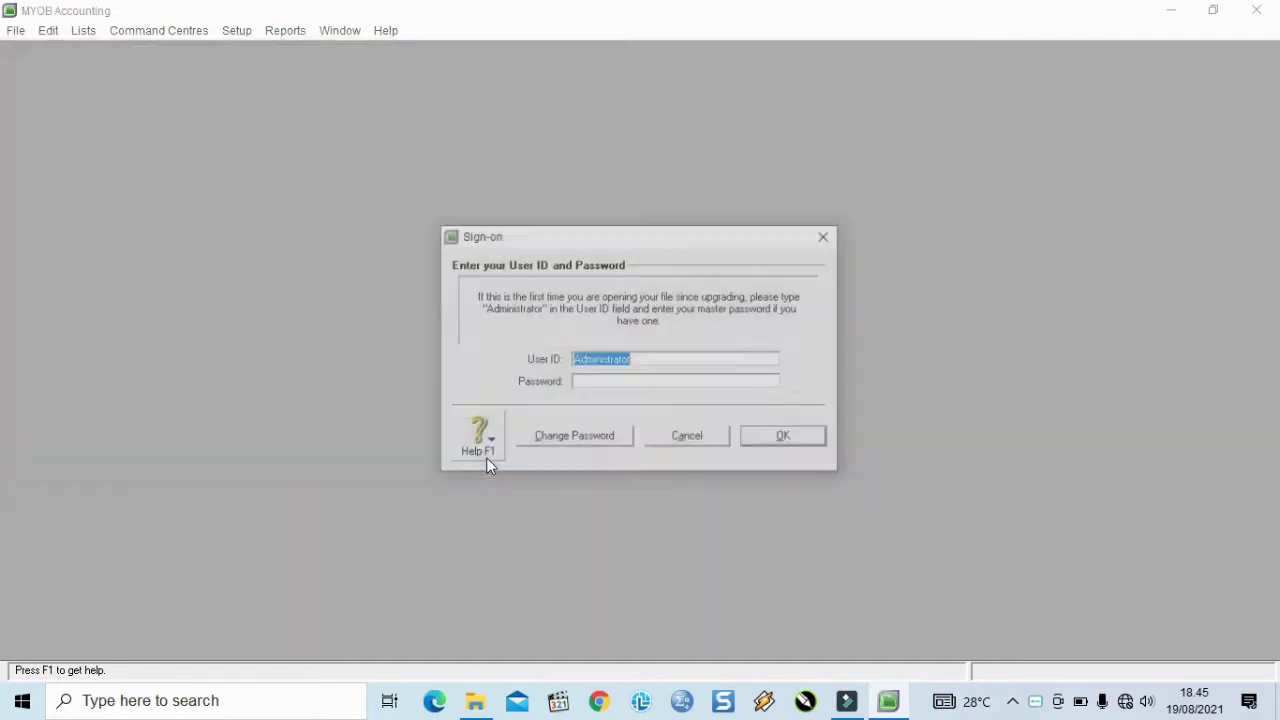
left_click(763, 438)
- Postpone the company file activation, decline the data verification, and maximize the Command Centre
left_click(618, 358)
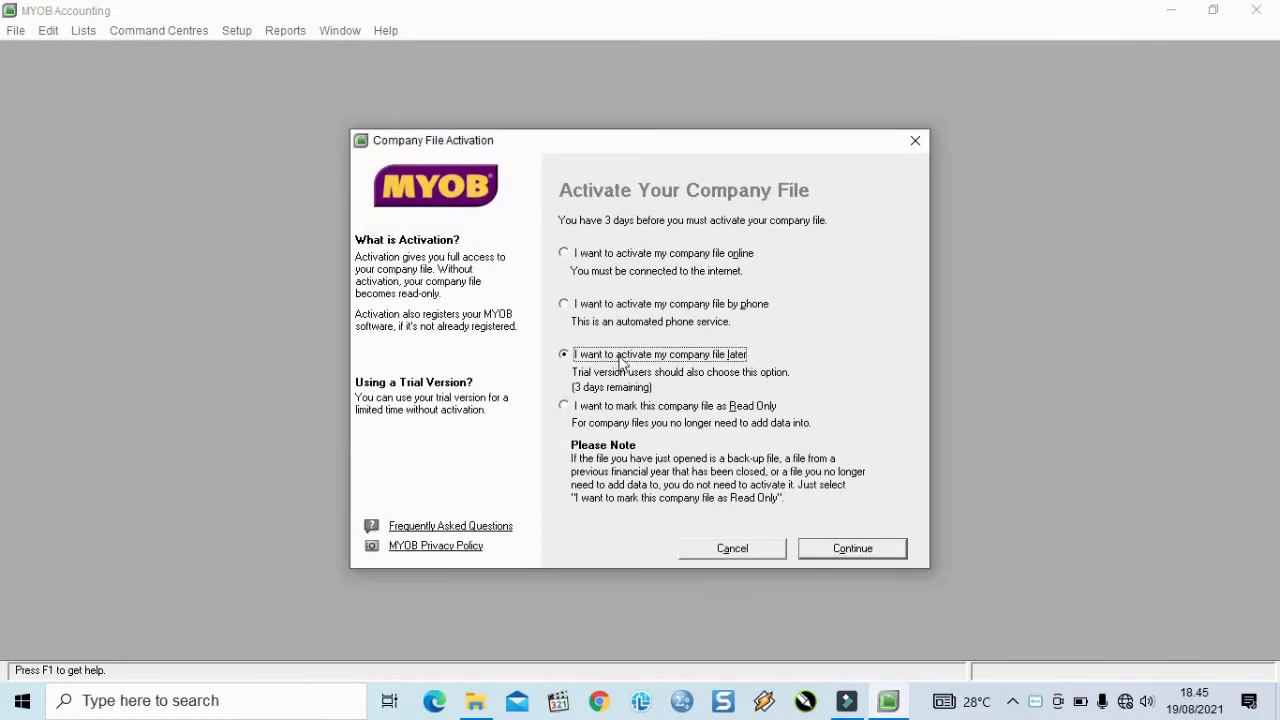
left_click(868, 552)
left_click(632, 424)
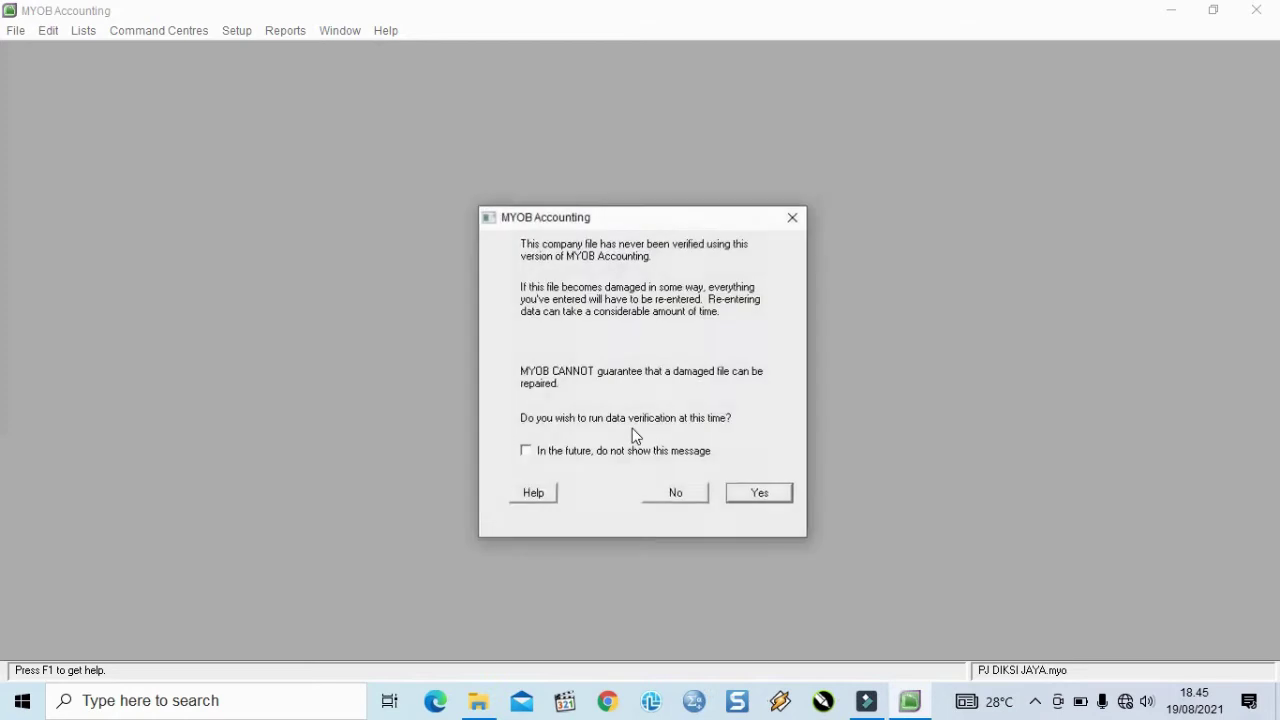
left_click(680, 492)
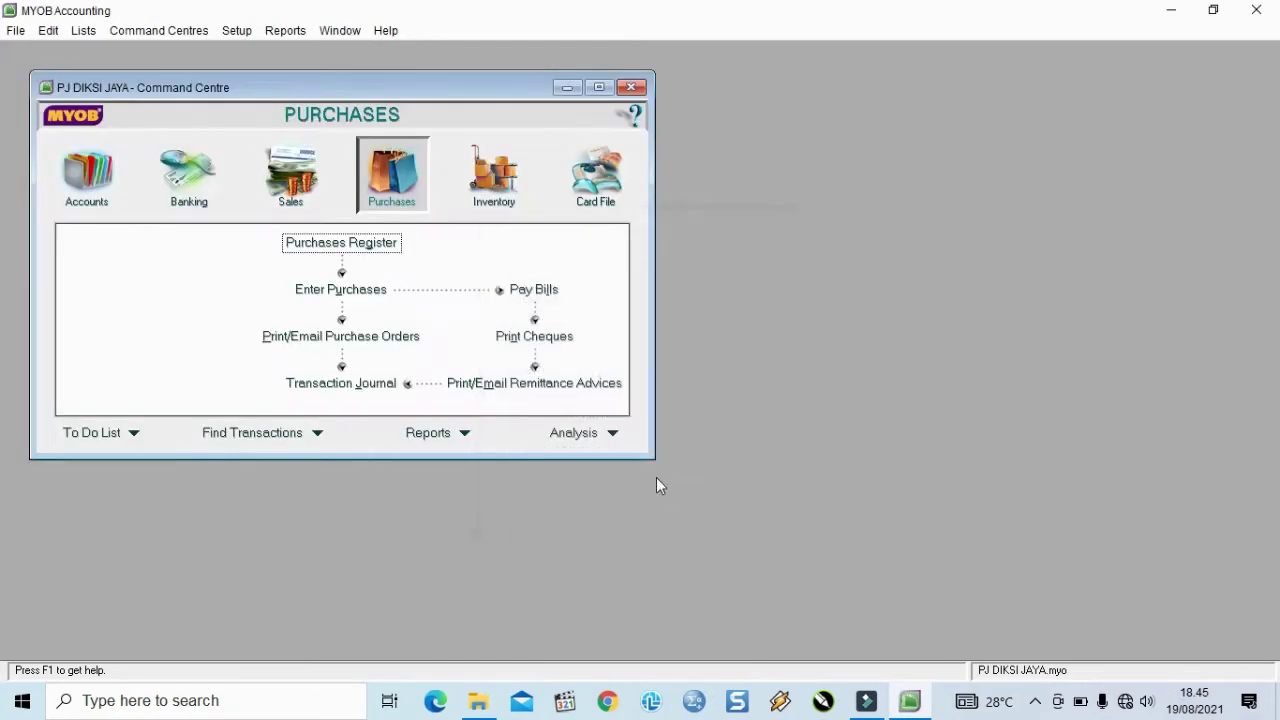
left_click(599, 88)
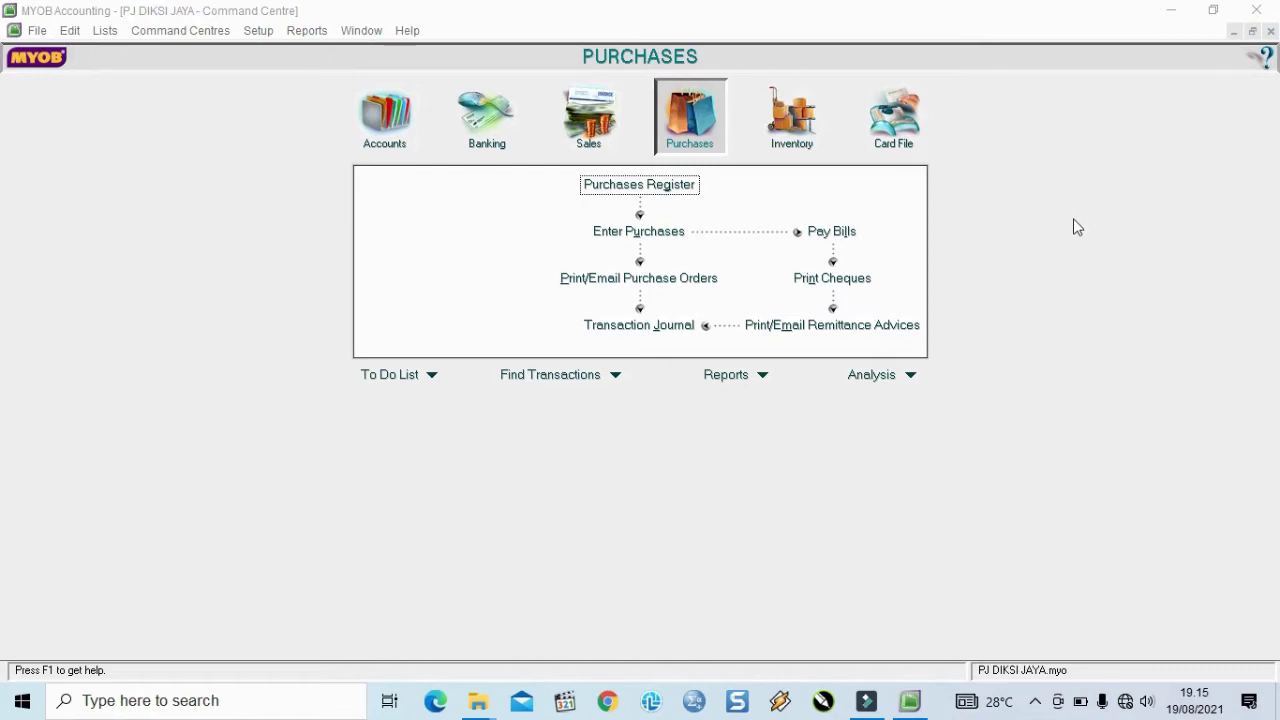
- Start a received payment from customer PT BRIGHT in Sales and date it 12/12/2020
left_click(609, 134)
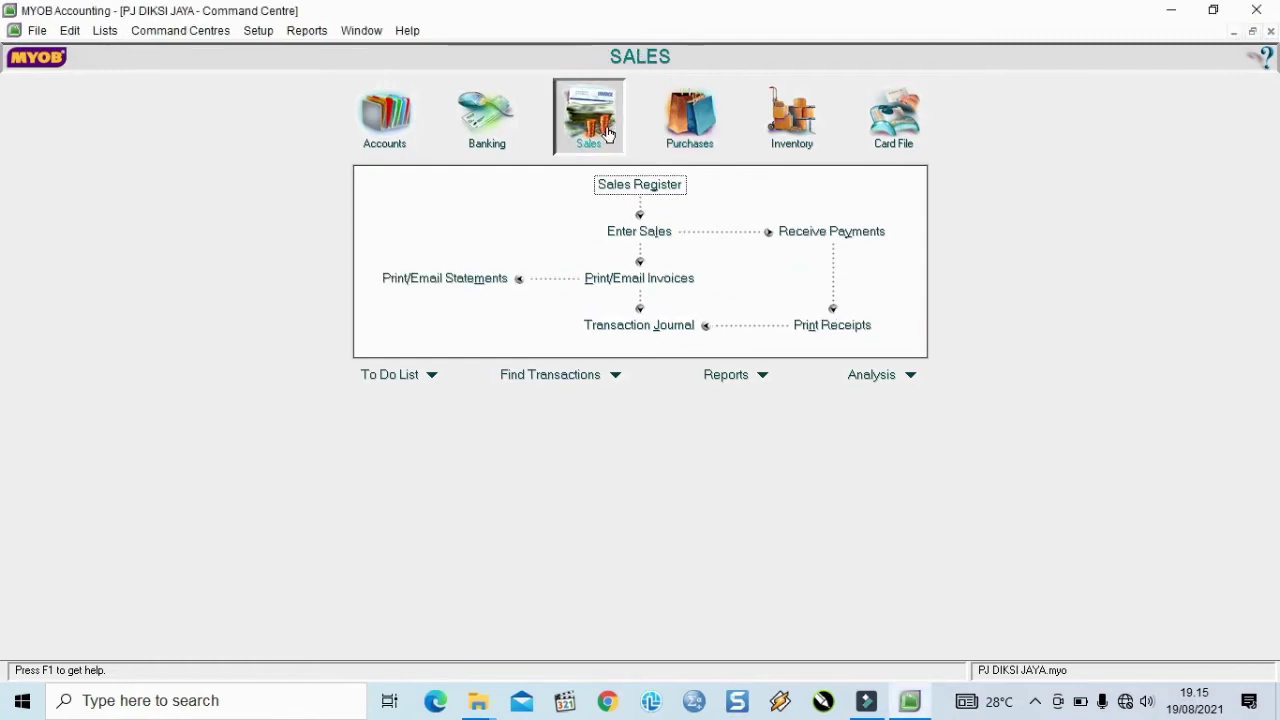
left_click(829, 246)
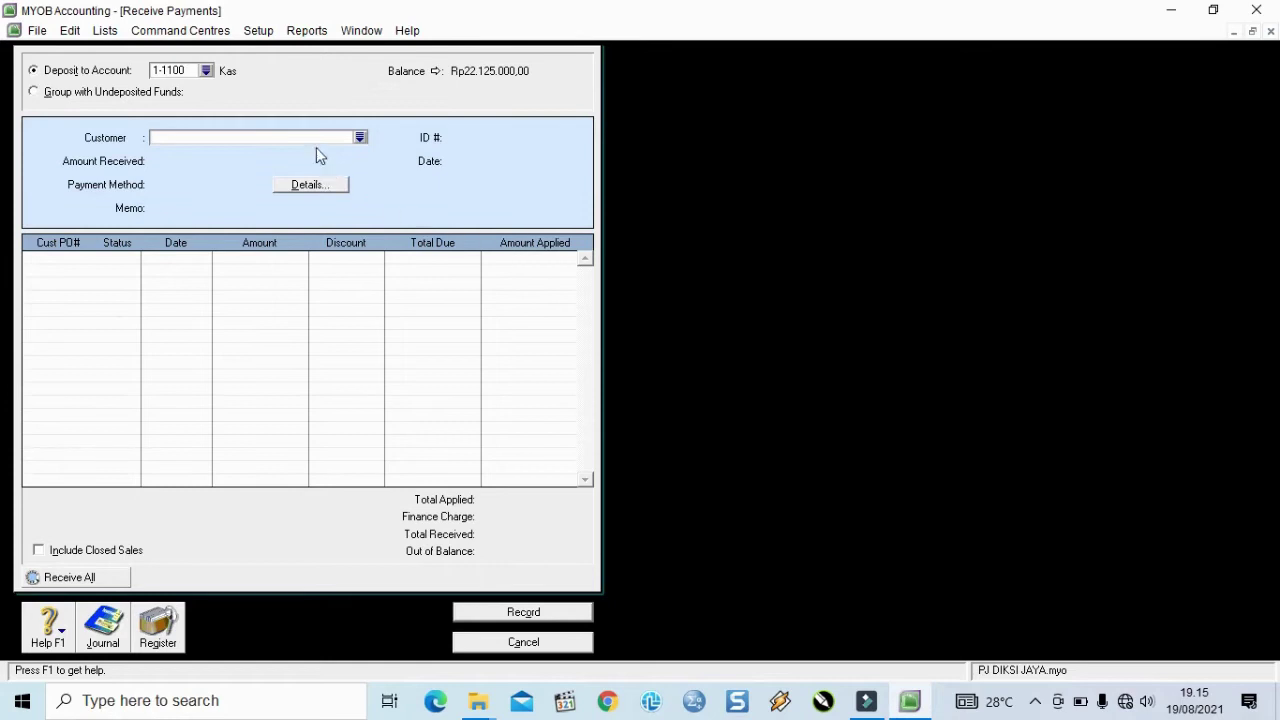
left_click(360, 138)
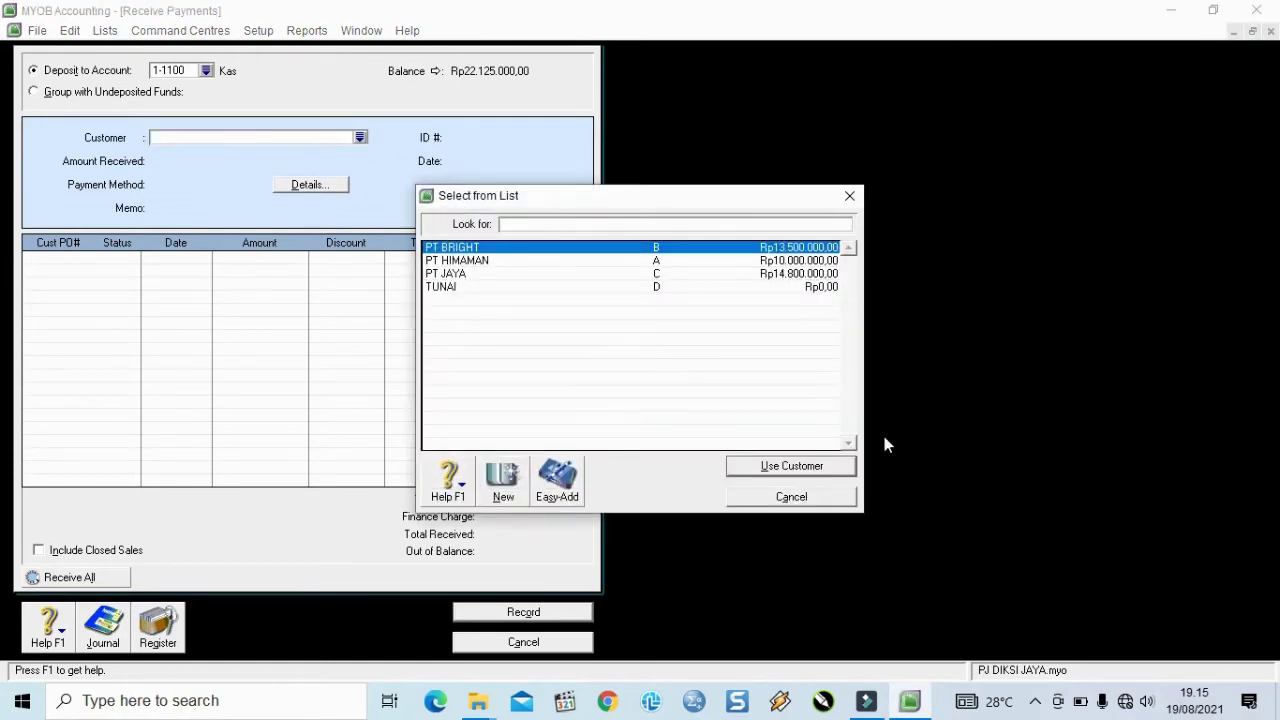
left_click(803, 469)
left_click(481, 137)
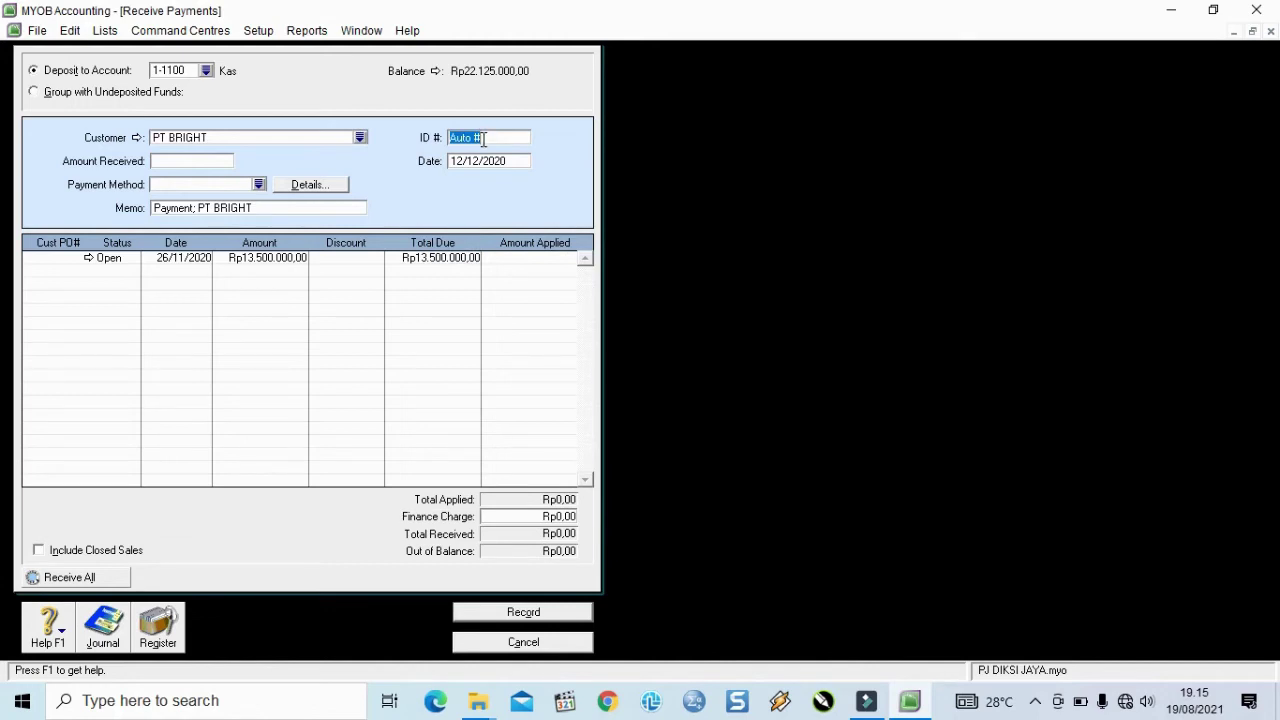
left_click(497, 162)
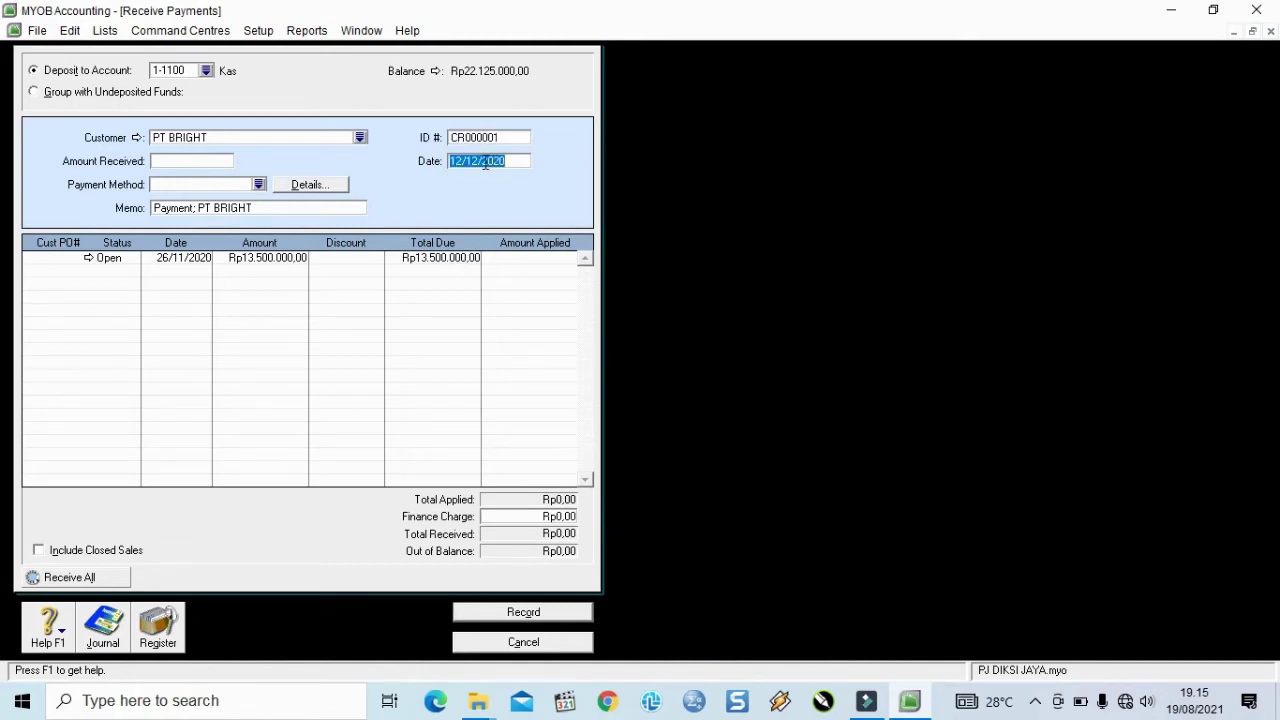
type("12/12/2020")
key("Tab")
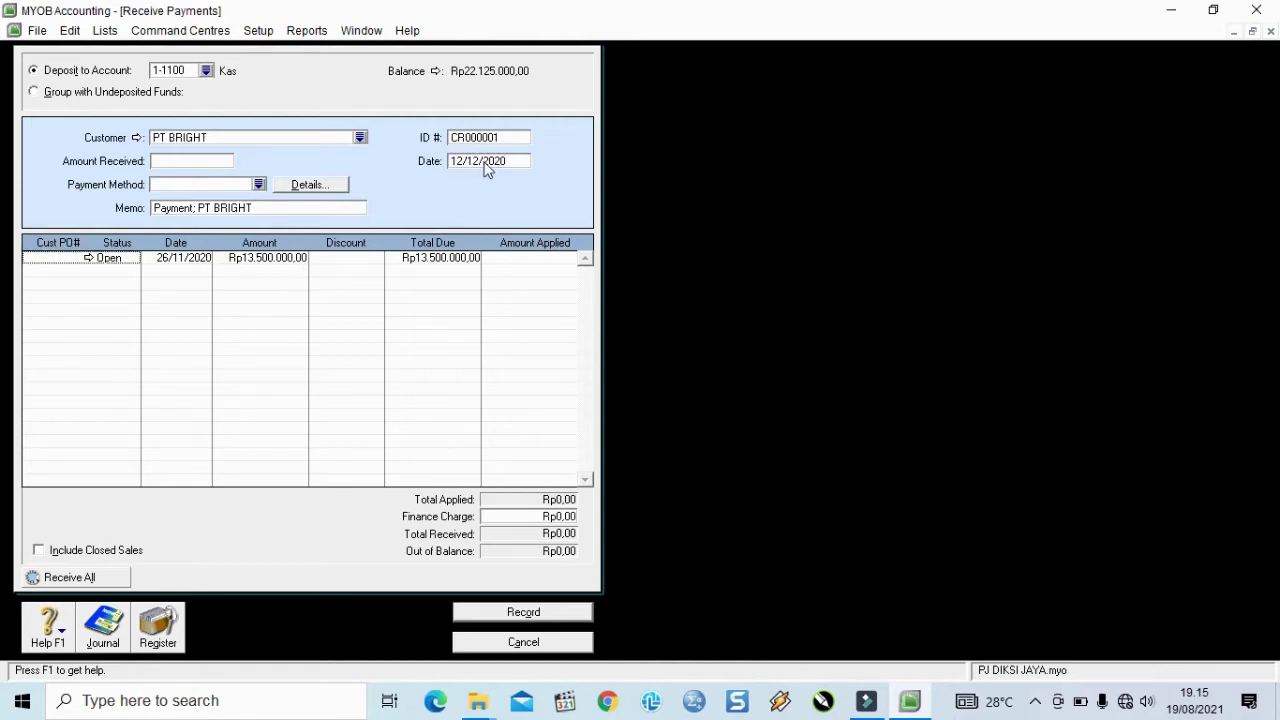
- Set the amount received from PT BRIGHT to Rp13.500.000
left_click(172, 164)
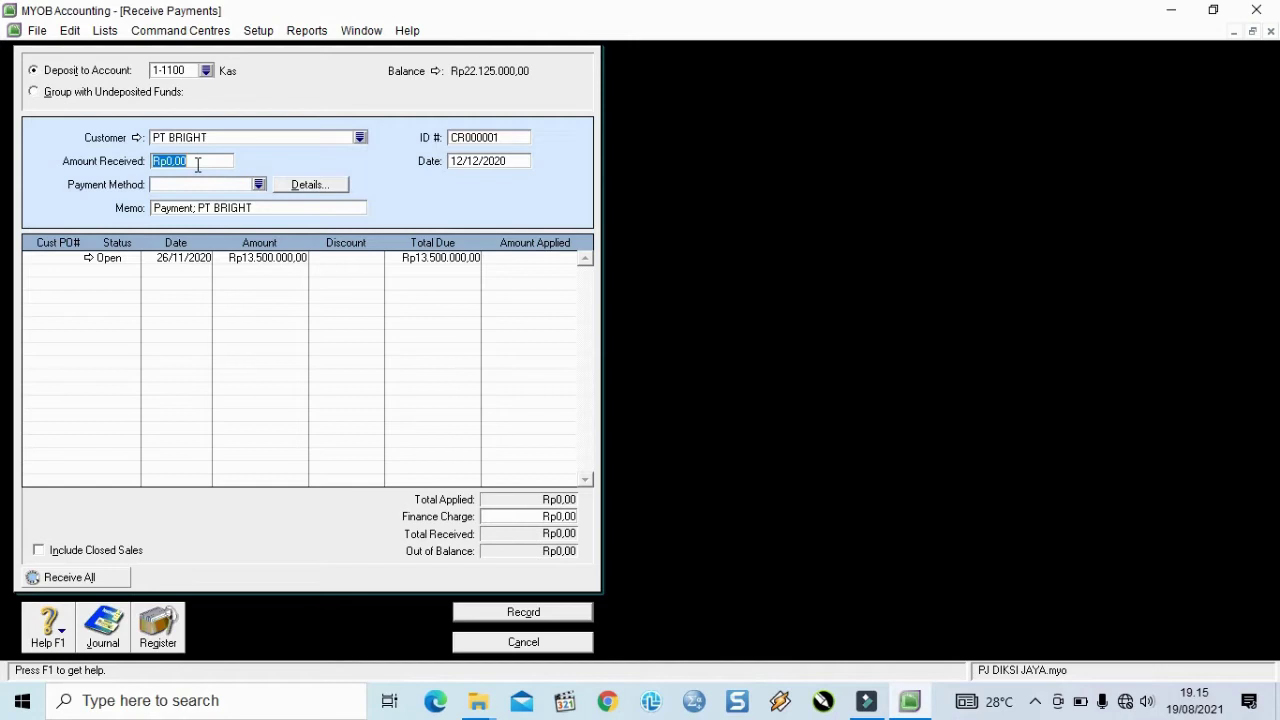
type("13.5")
type("00.000")
key("Tab")
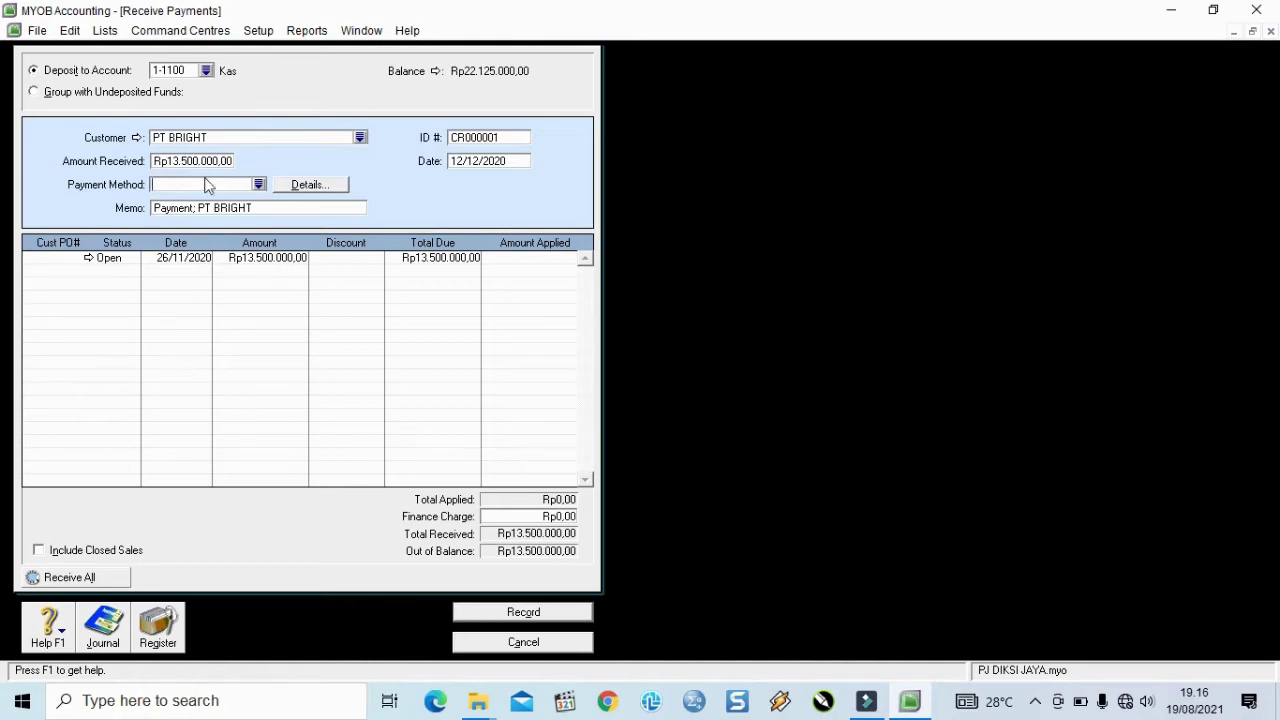
- Change the payment memo to "Penerimaan pelunasan piutang usaha PT BRIGHT"
left_click(192, 212)
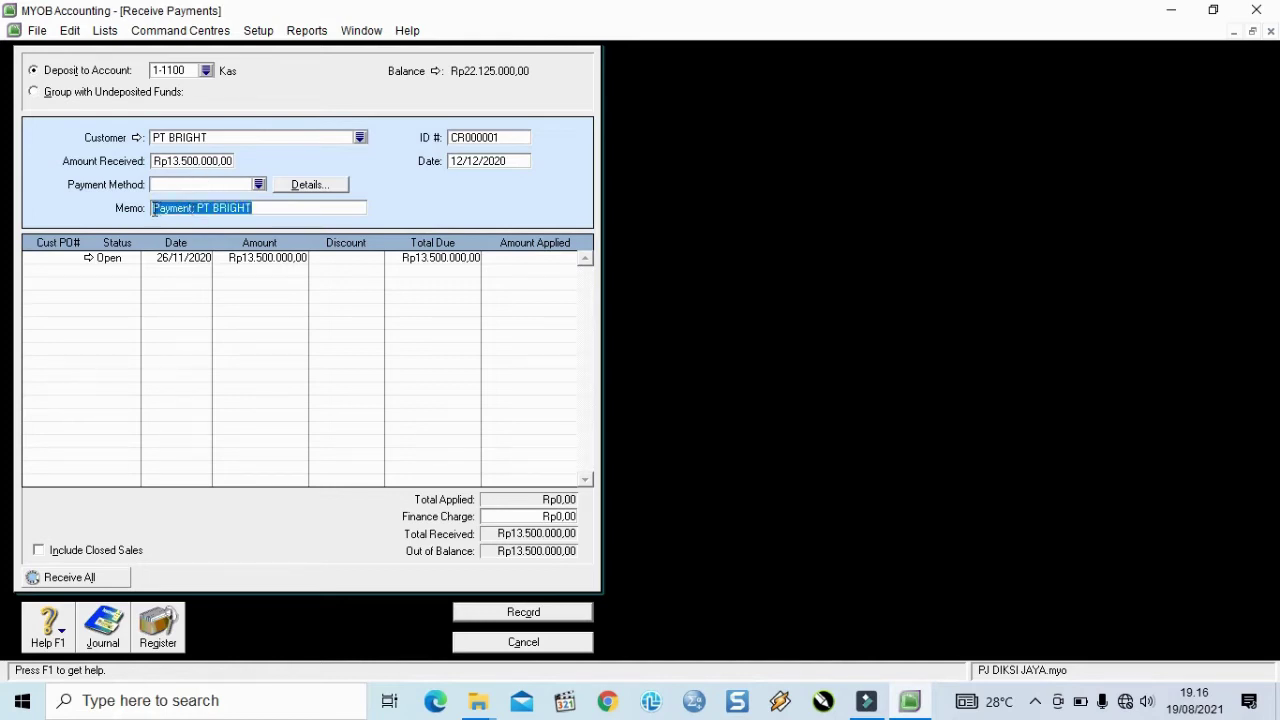
left_click_drag(153, 209, 198, 210)
key("BackSpace")
type("Pener")
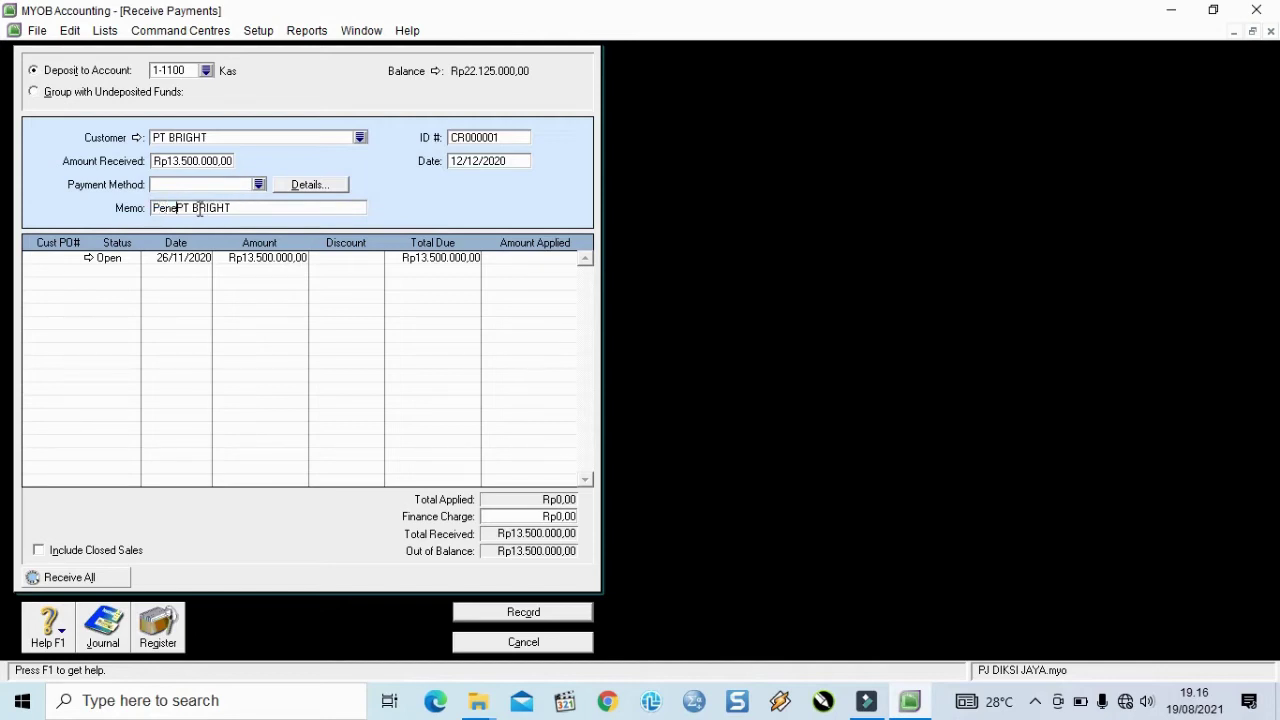
type("imaan pe")
type("lunasan piut")
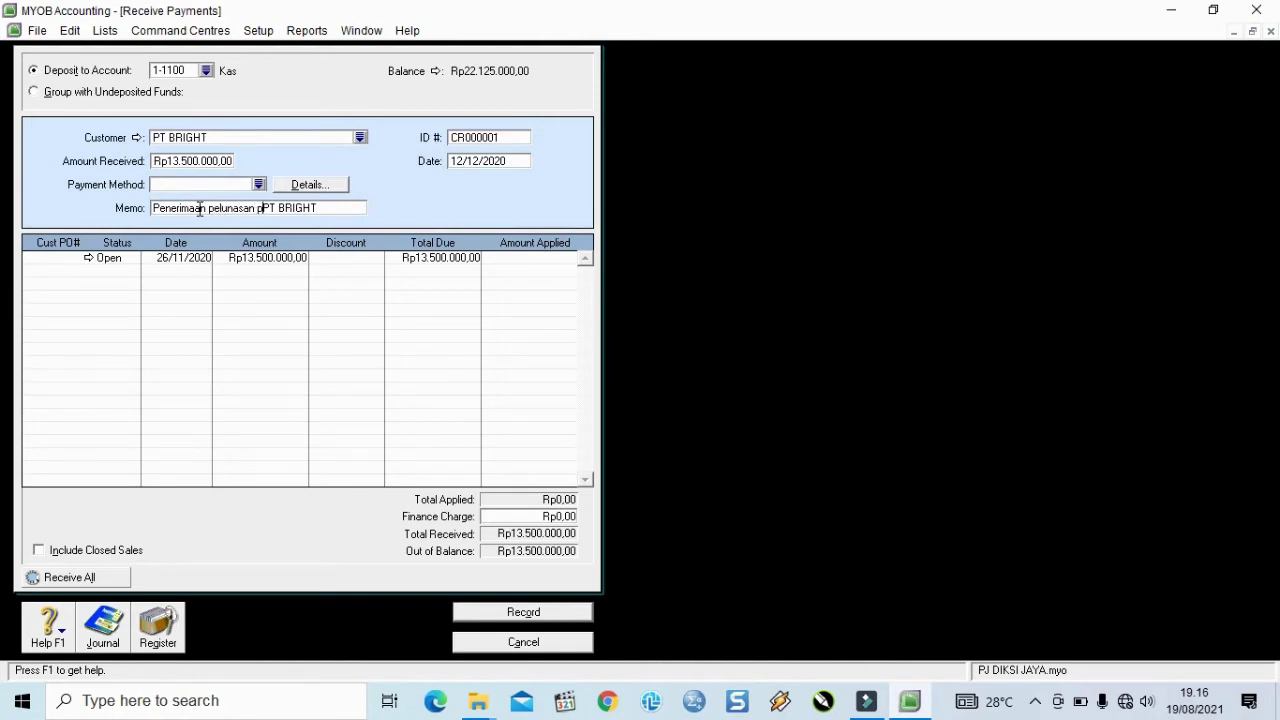
type("ang usaha")
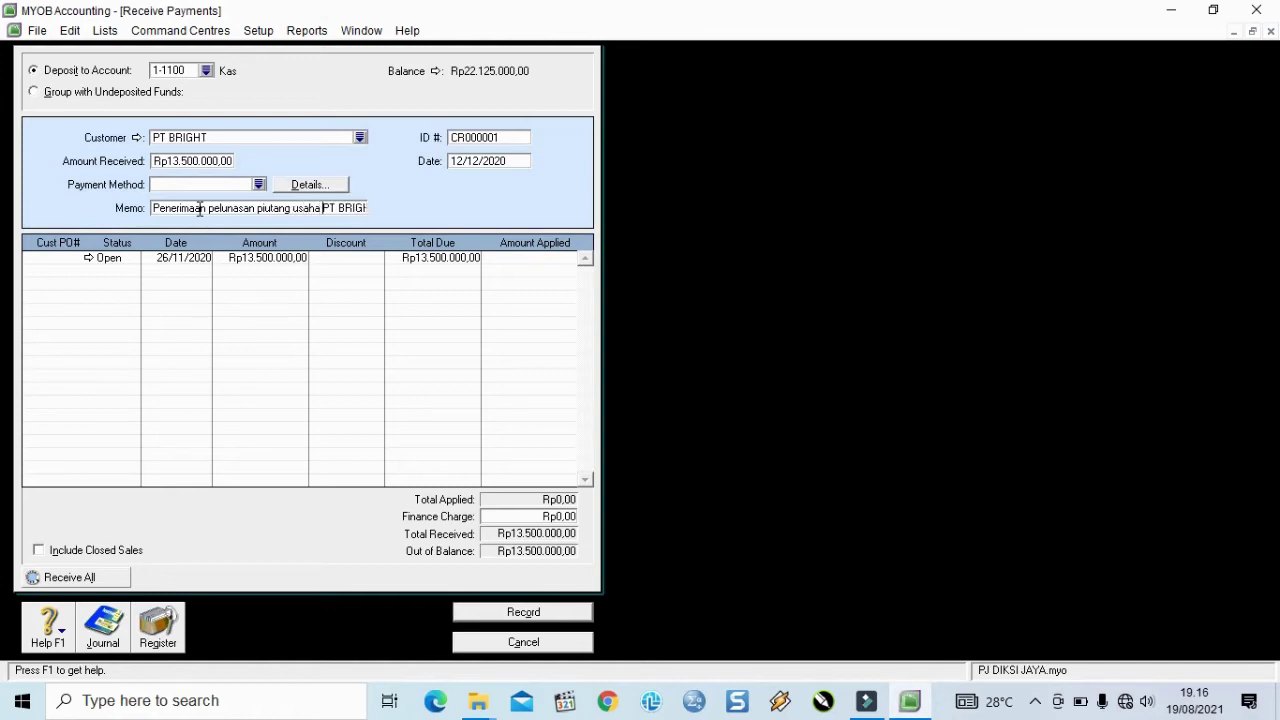
- Apply Rp13.500.000 to the open sale dated 26/11/2020, record the payment and close the payment form
left_click(525, 259)
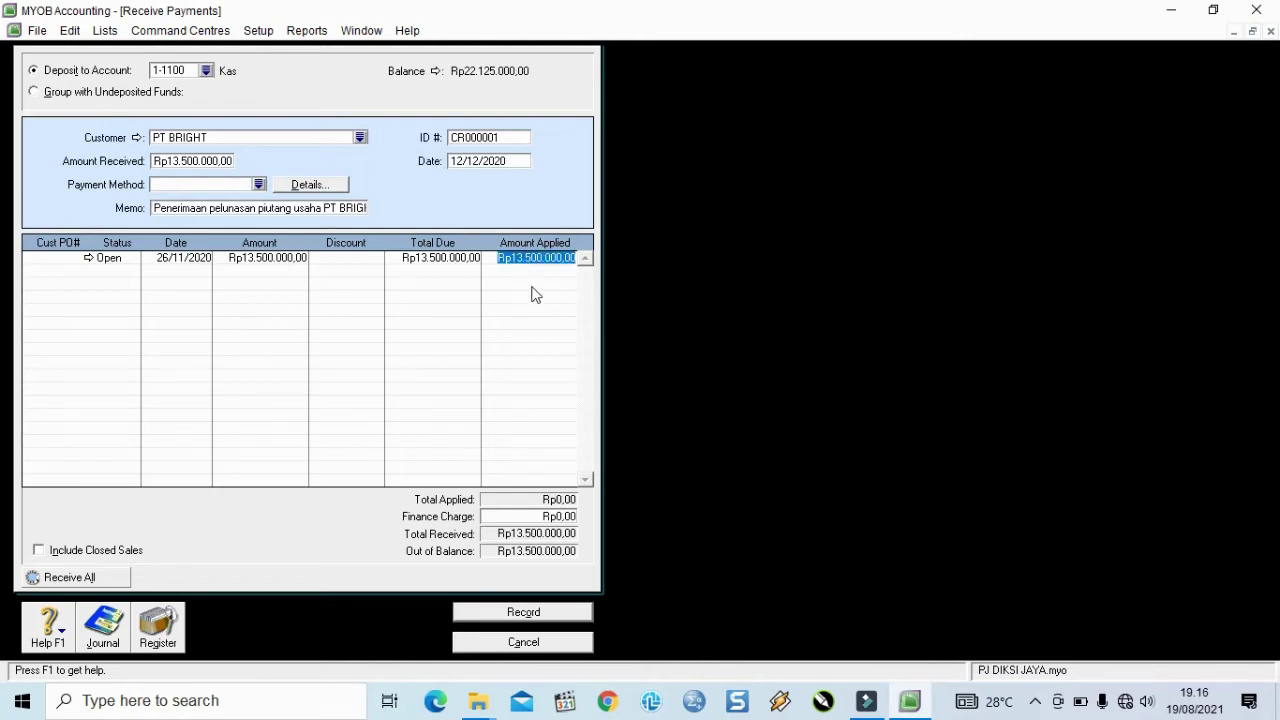
key("Tab")
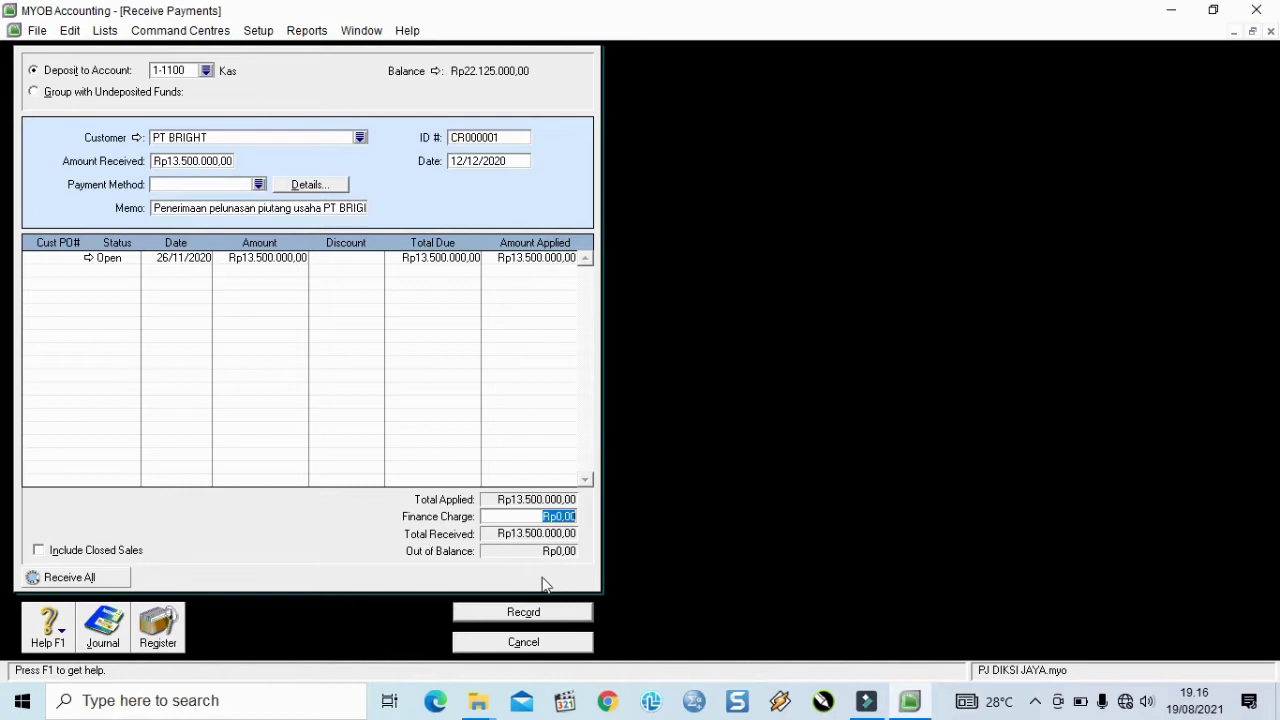
left_click(525, 614)
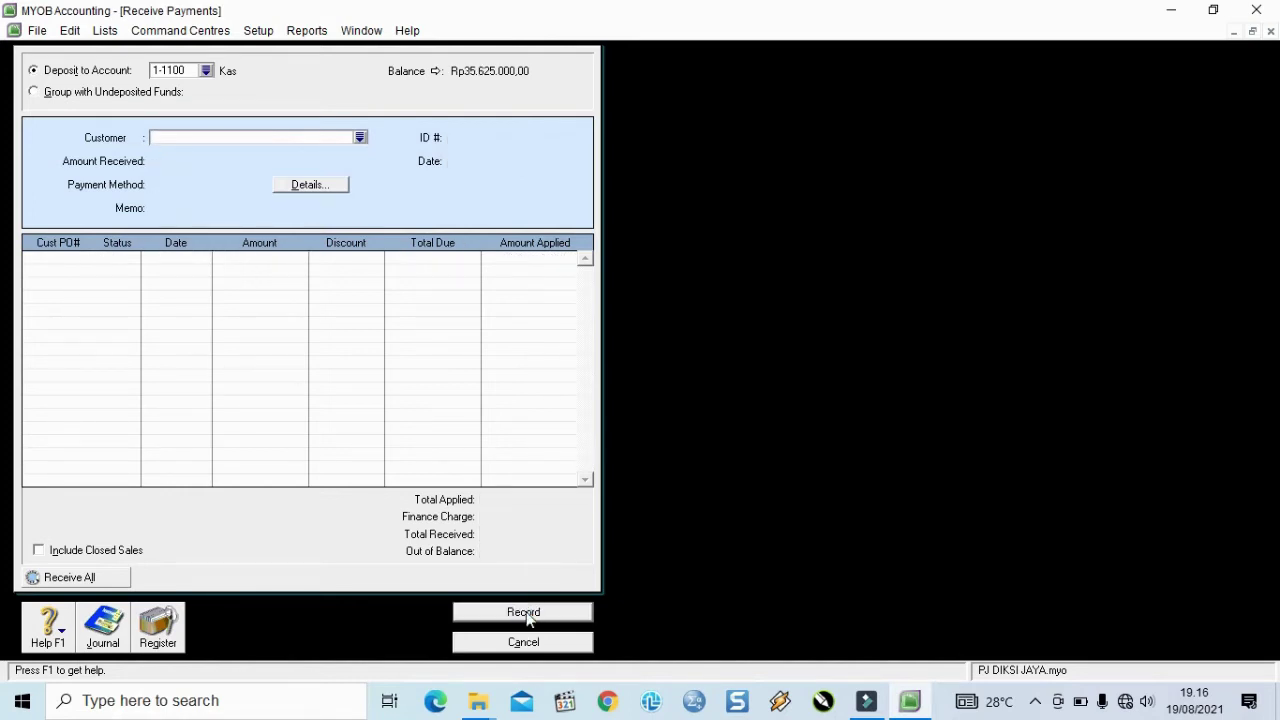
left_click(530, 644)
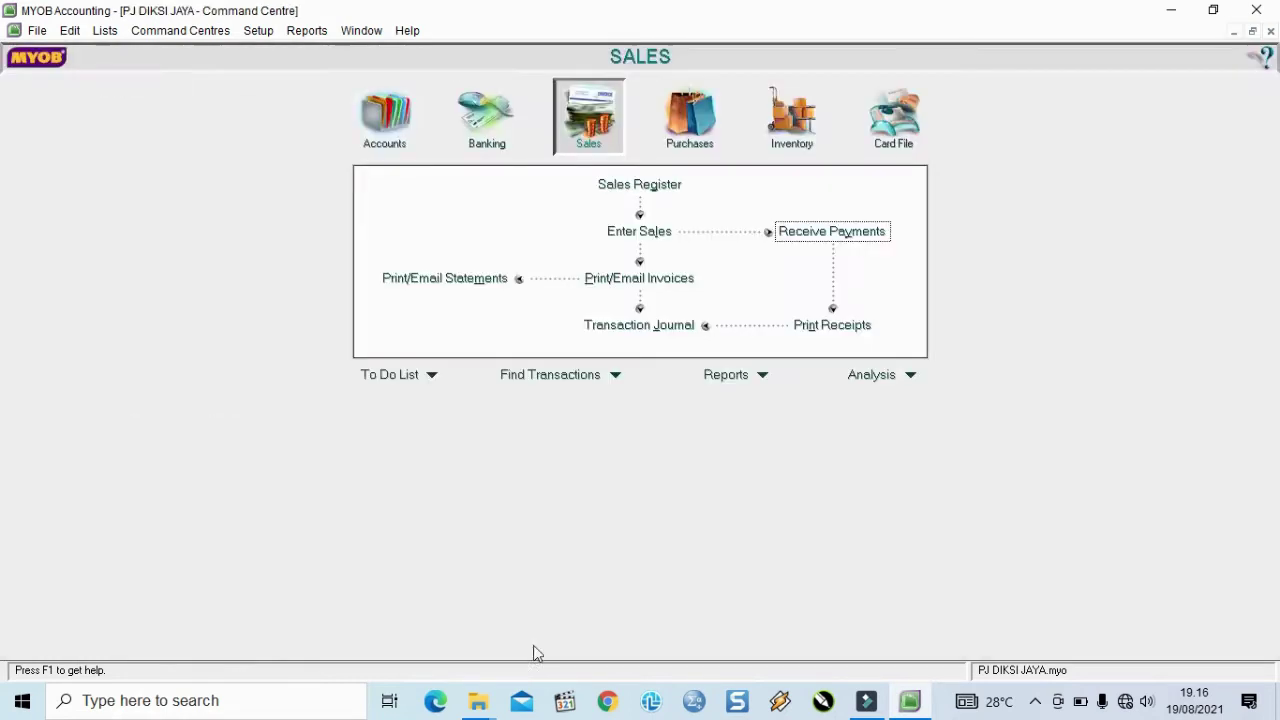
- Review the recorded entries of all types in the transaction journal and close it
left_click(642, 328)
left_click(505, 58)
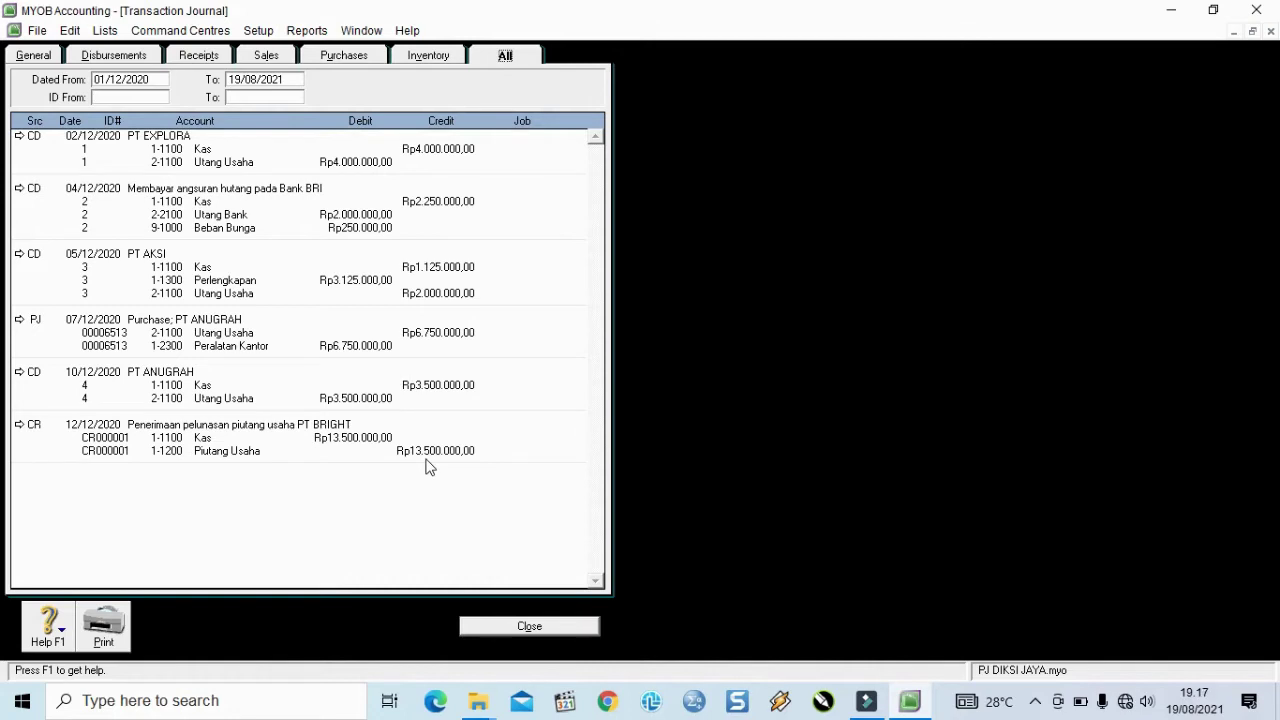
left_click(514, 627)
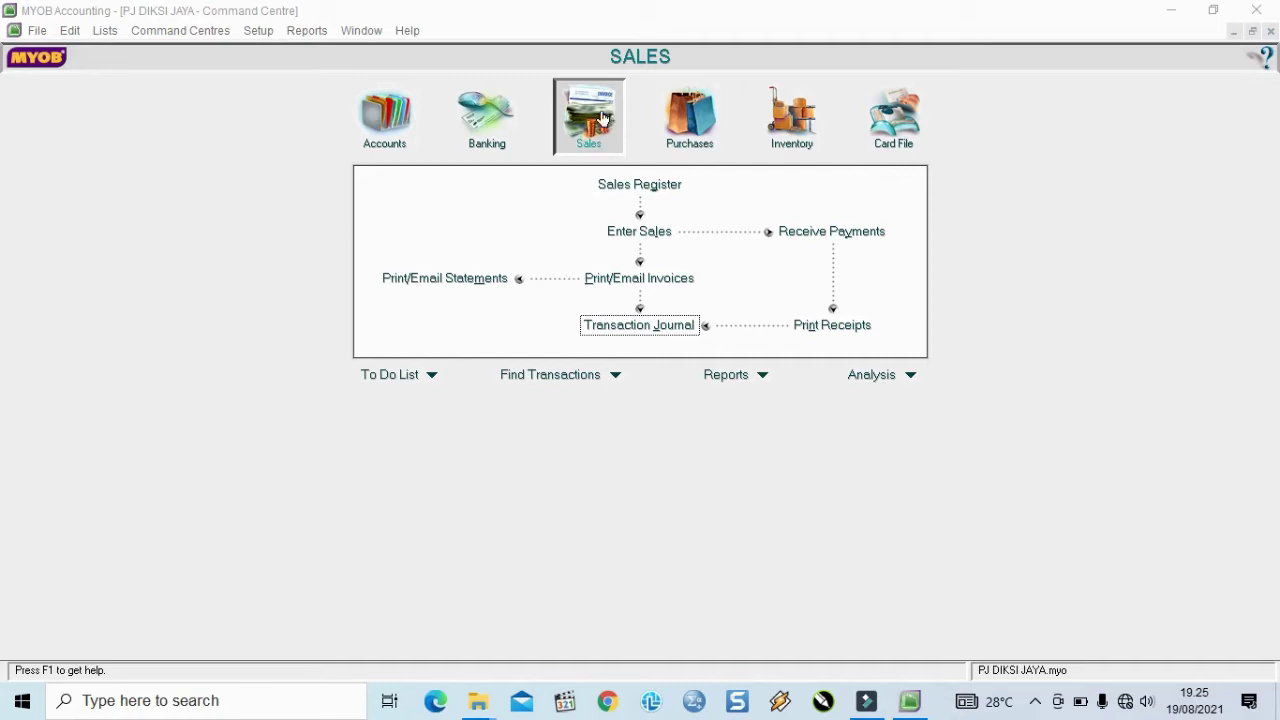
- Start a new sales invoice and switch it to the Item layout
left_click(640, 230)
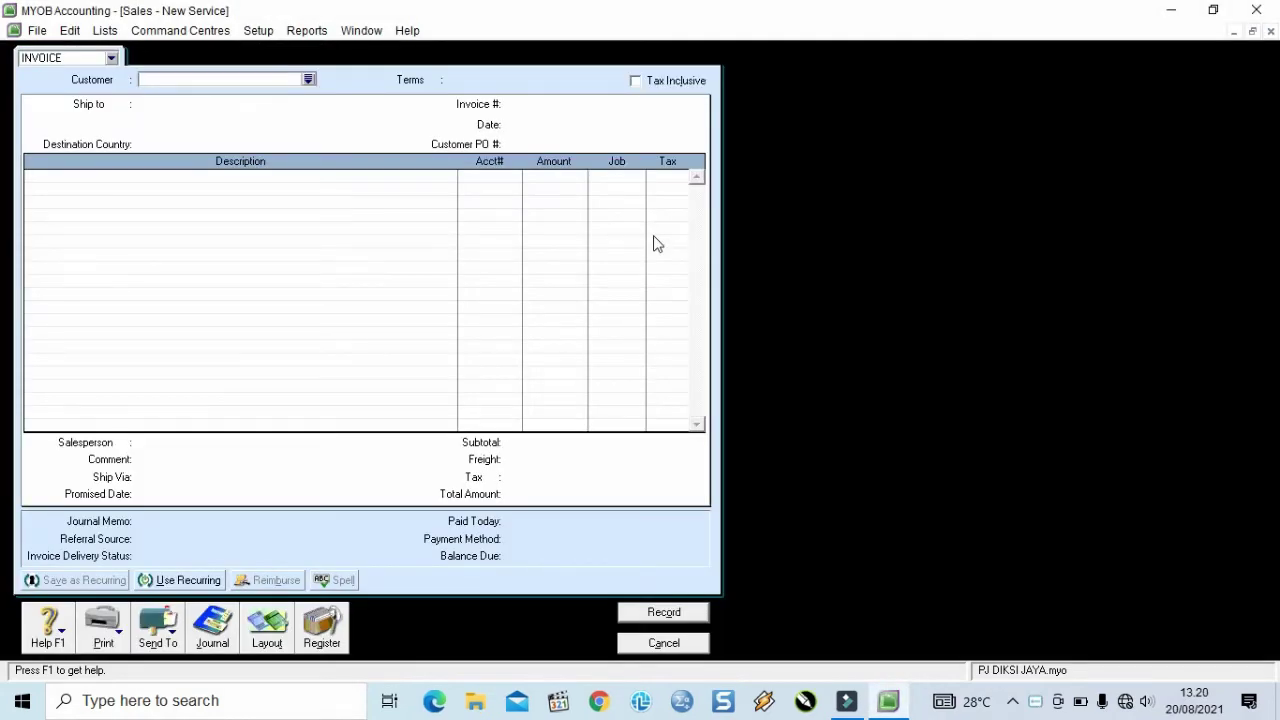
left_click(281, 645)
left_click(470, 333)
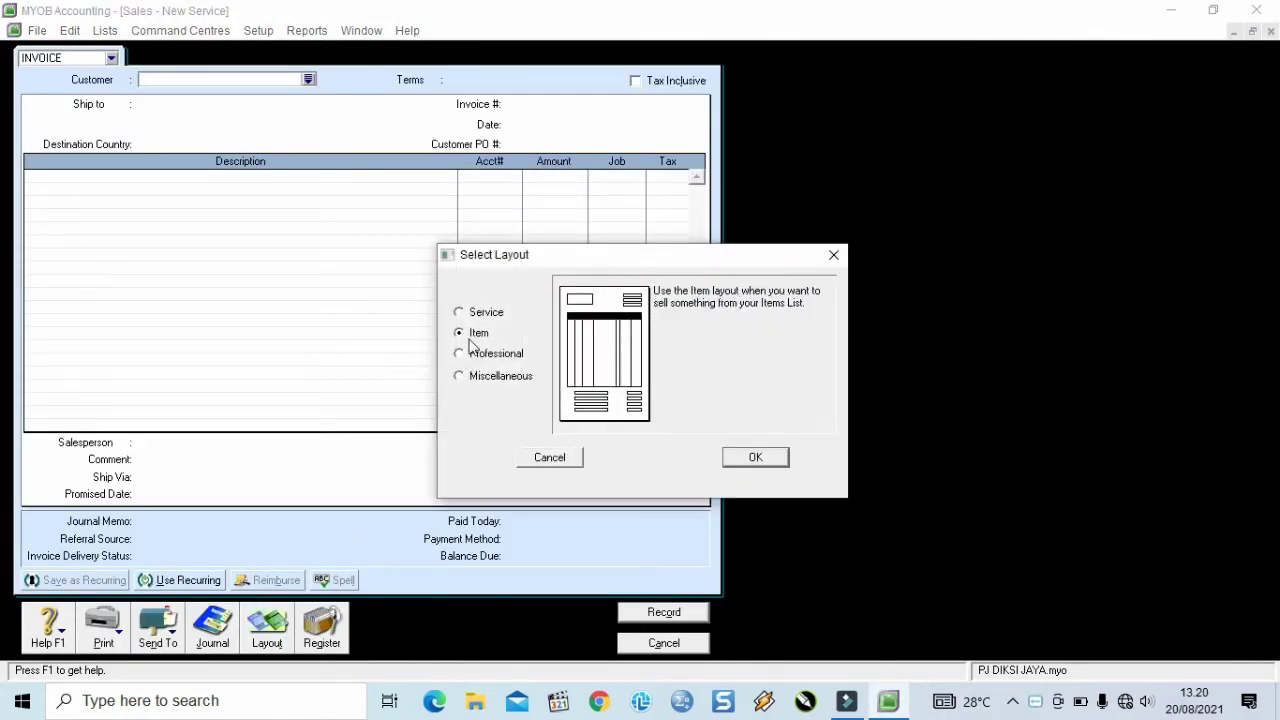
left_click(756, 457)
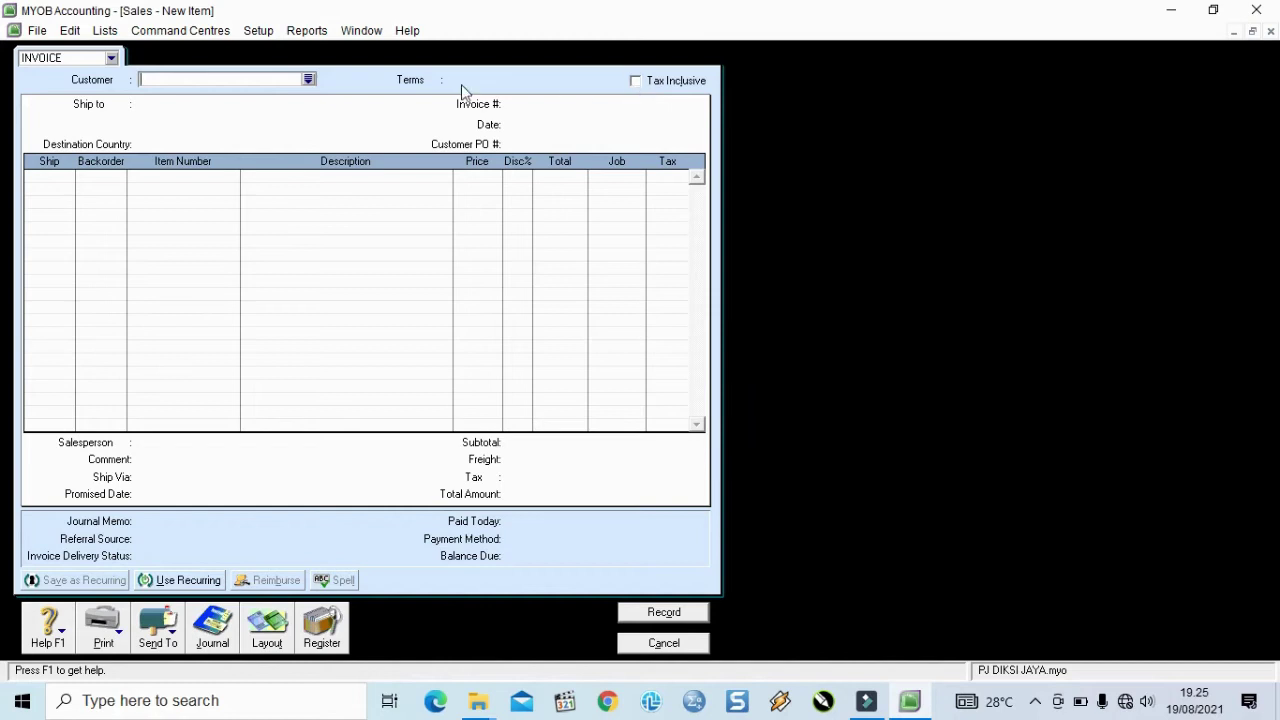
- Select PT BRIGHT as the invoice customer and set the invoice date to 14/12/2020
left_click(309, 79)
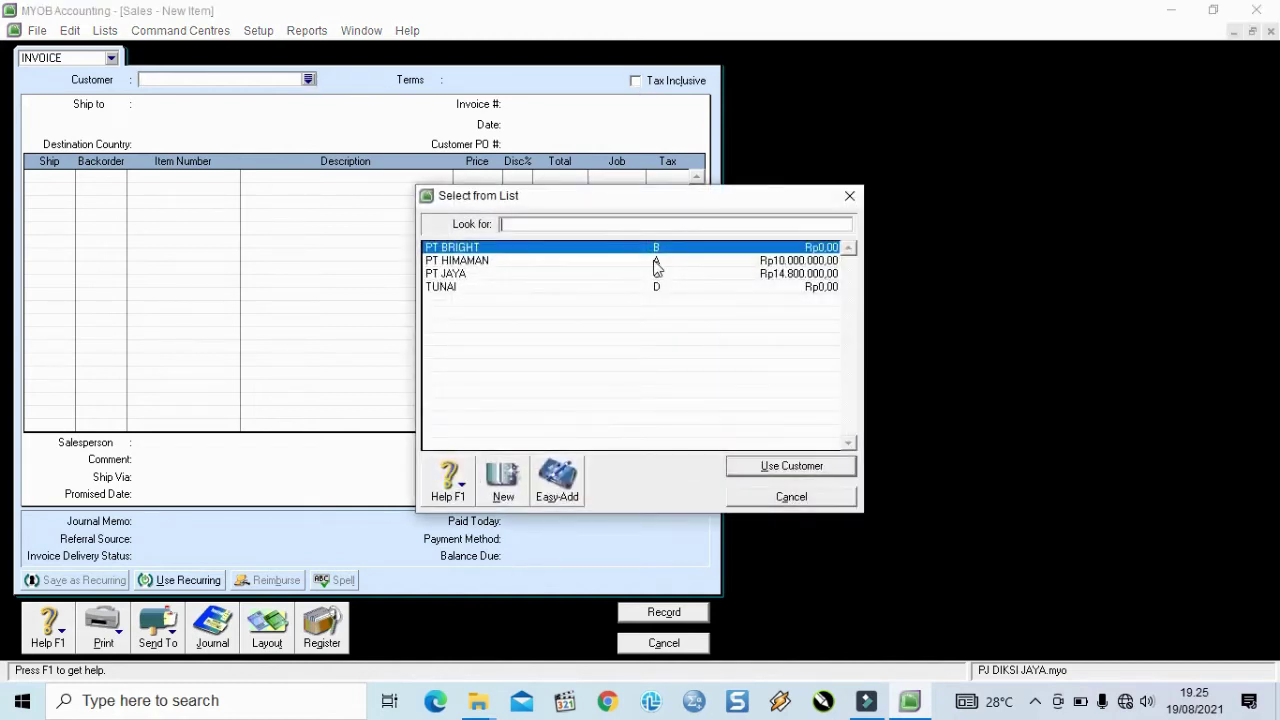
left_click(825, 468)
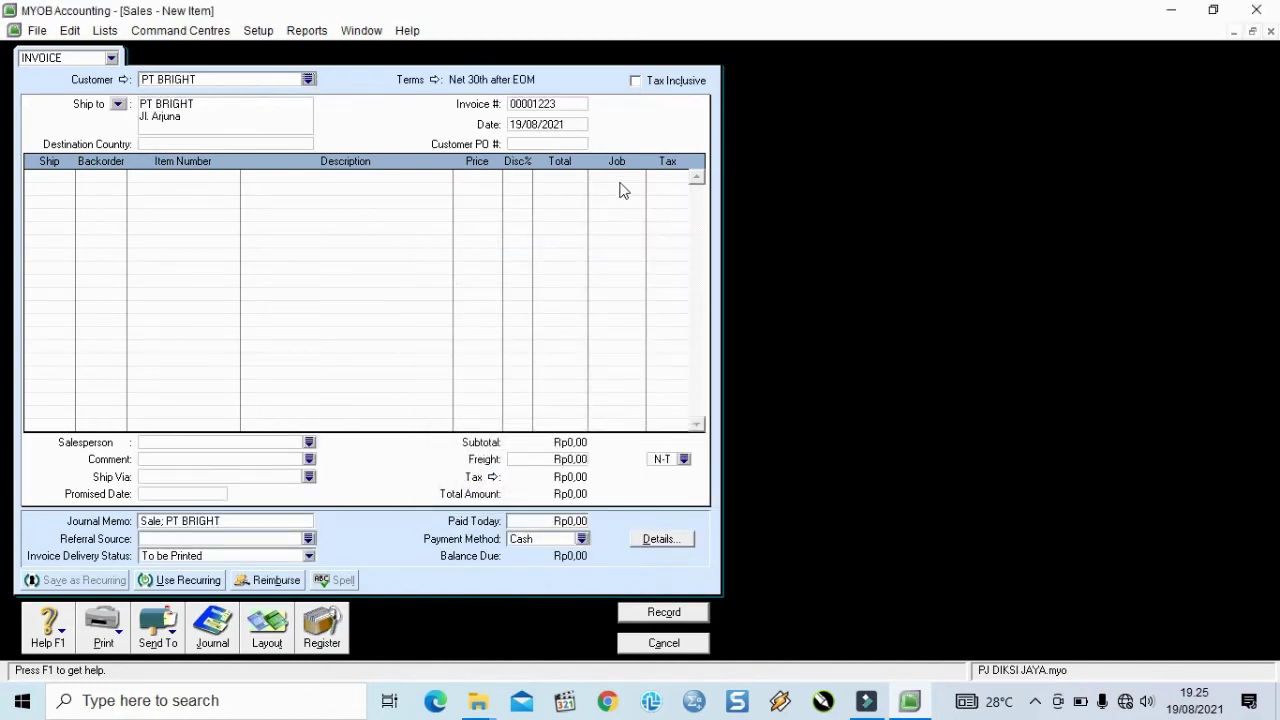
left_click(541, 124)
type("14/12/2020")
key("Tab")
- Add an invoice line for 6 units of item J1, Sewa Mobil Honda Civic
type("6")
key("Tab")
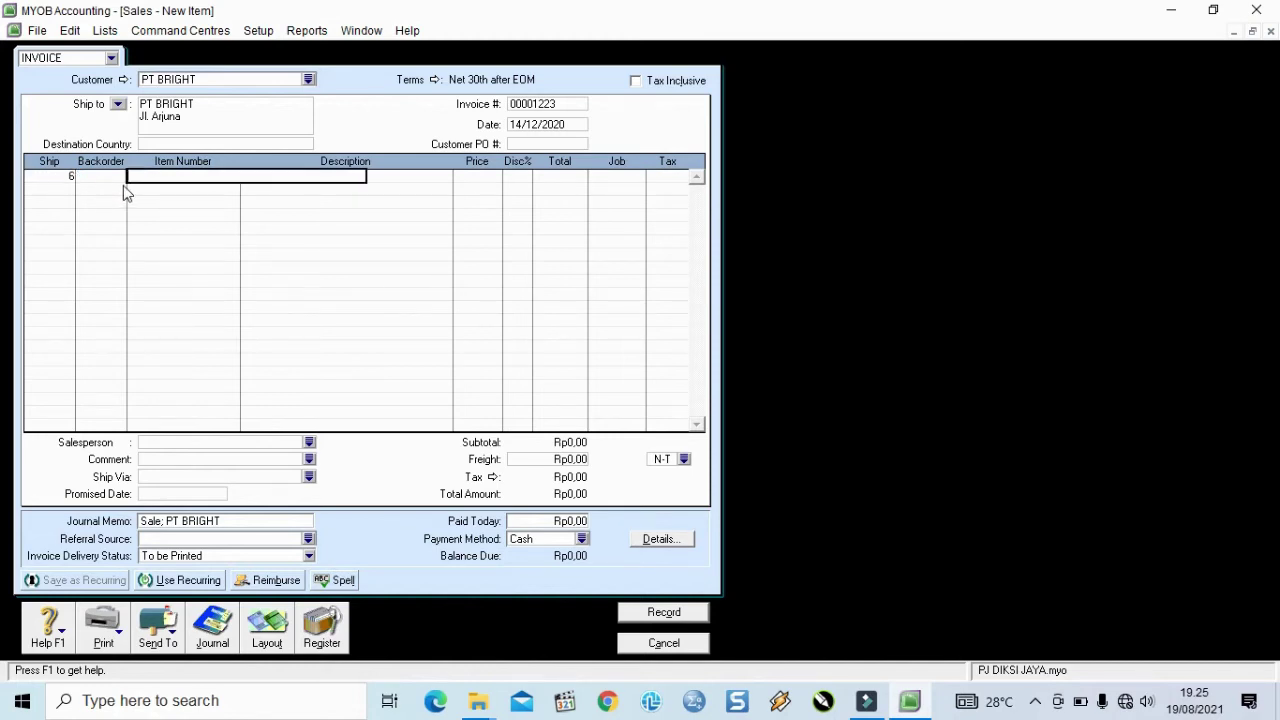
key("Tab")
left_click(568, 248)
left_click(756, 466)
key("Tab")
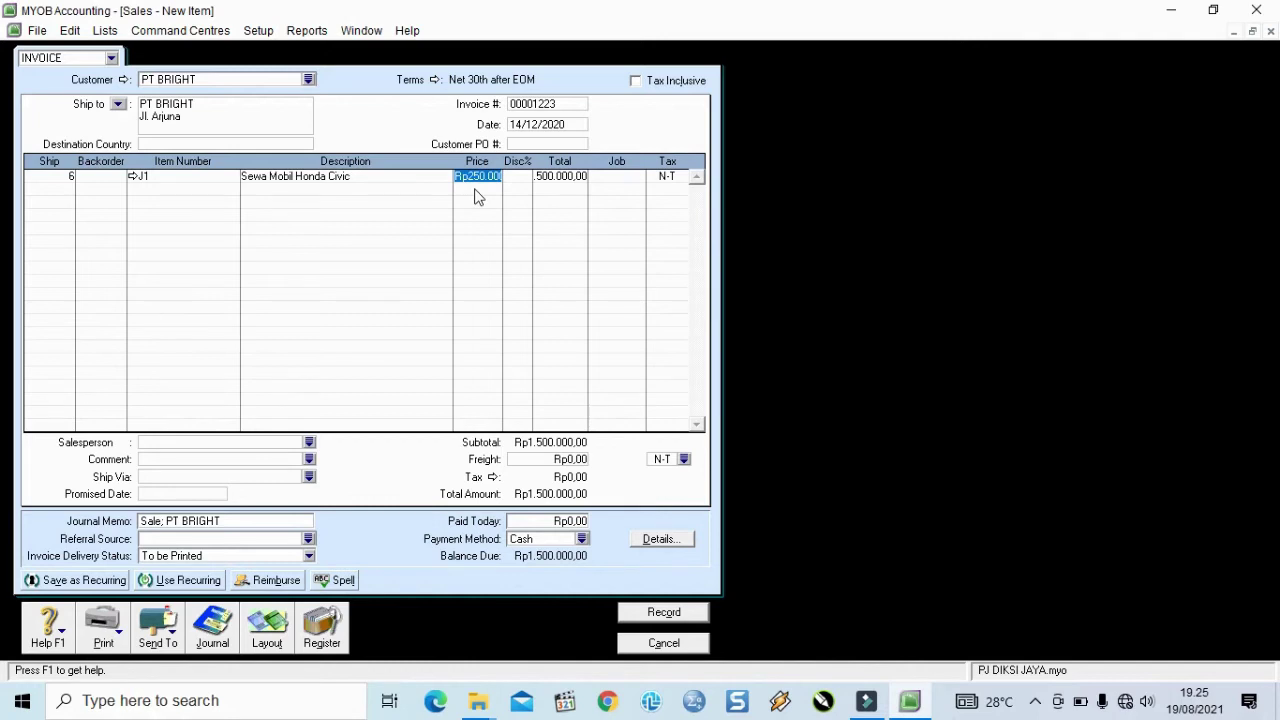
key("Tab")
key("Tab")
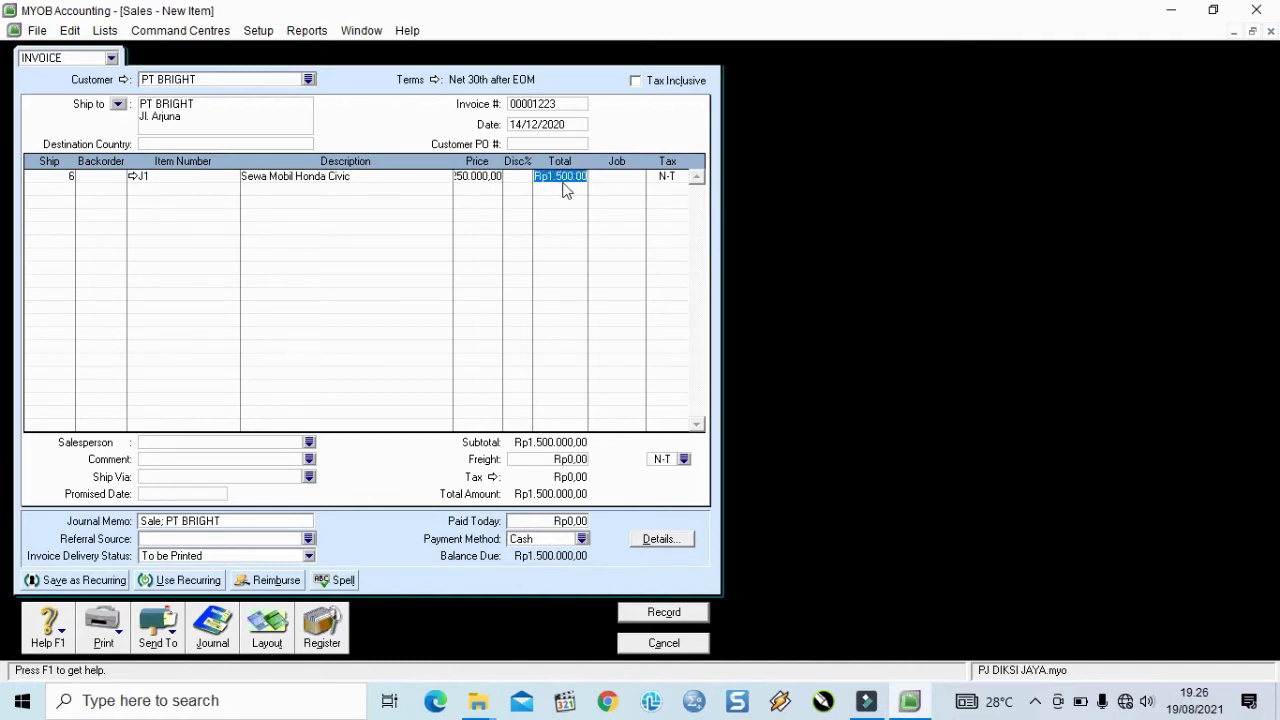
- Add a second invoice line for 5 units of item J2, Sewa Mobil Honda Brio
left_click(66, 184)
left_click(68, 187)
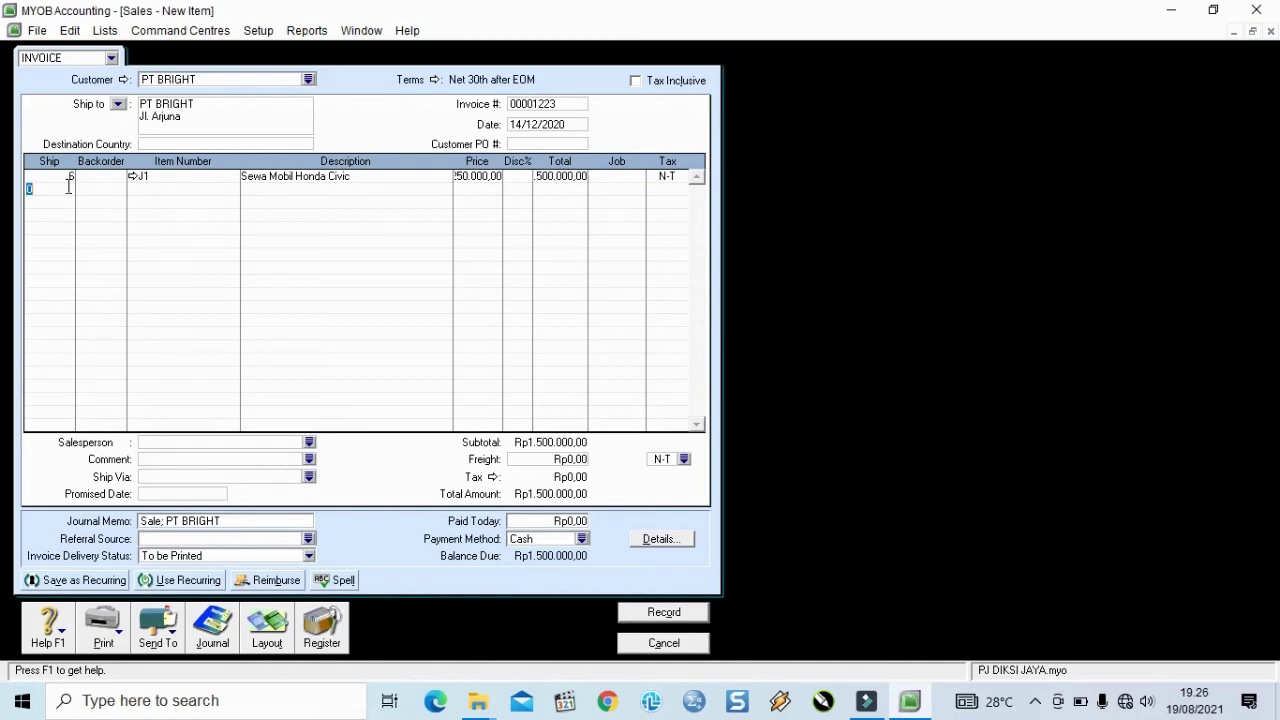
type("5")
key("Tab")
key("Tab")
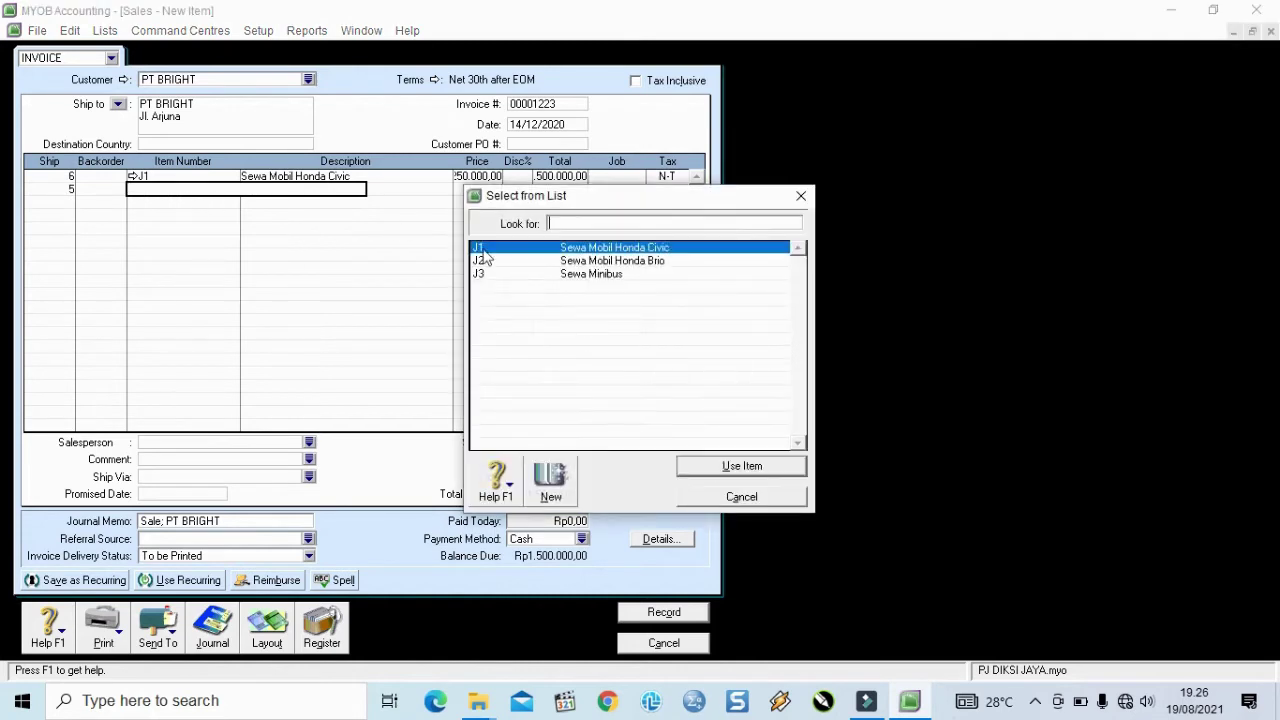
type("J2")
left_click(741, 467)
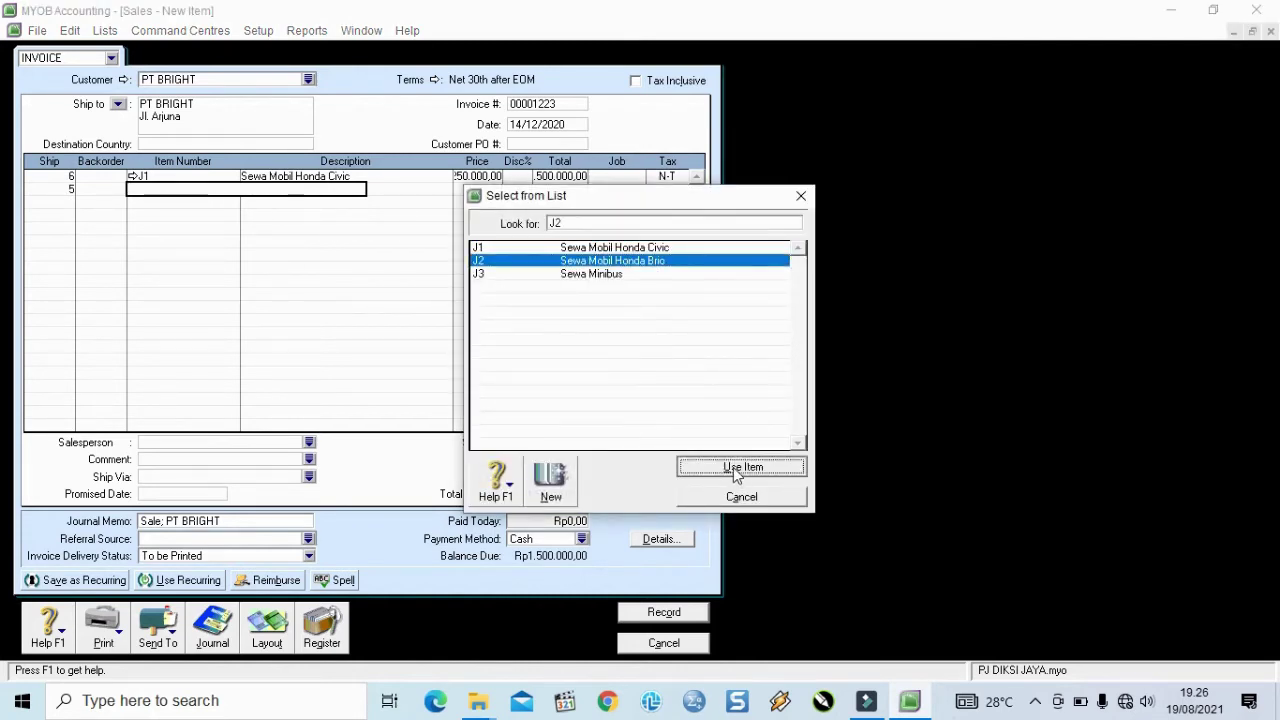
key("Tab")
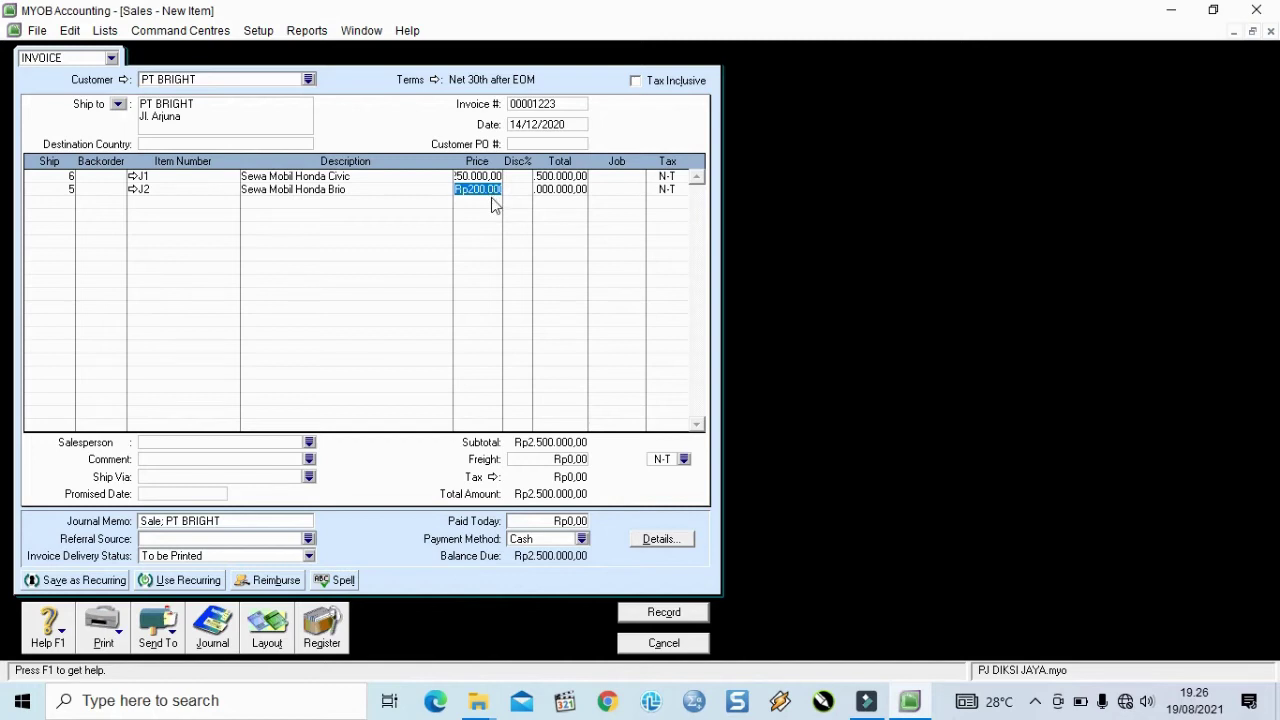
- Record PT BRIGHT's sales invoice, ignoring the spelling suggestions, and close the sales entry window
key("Tab")
key("Tab")
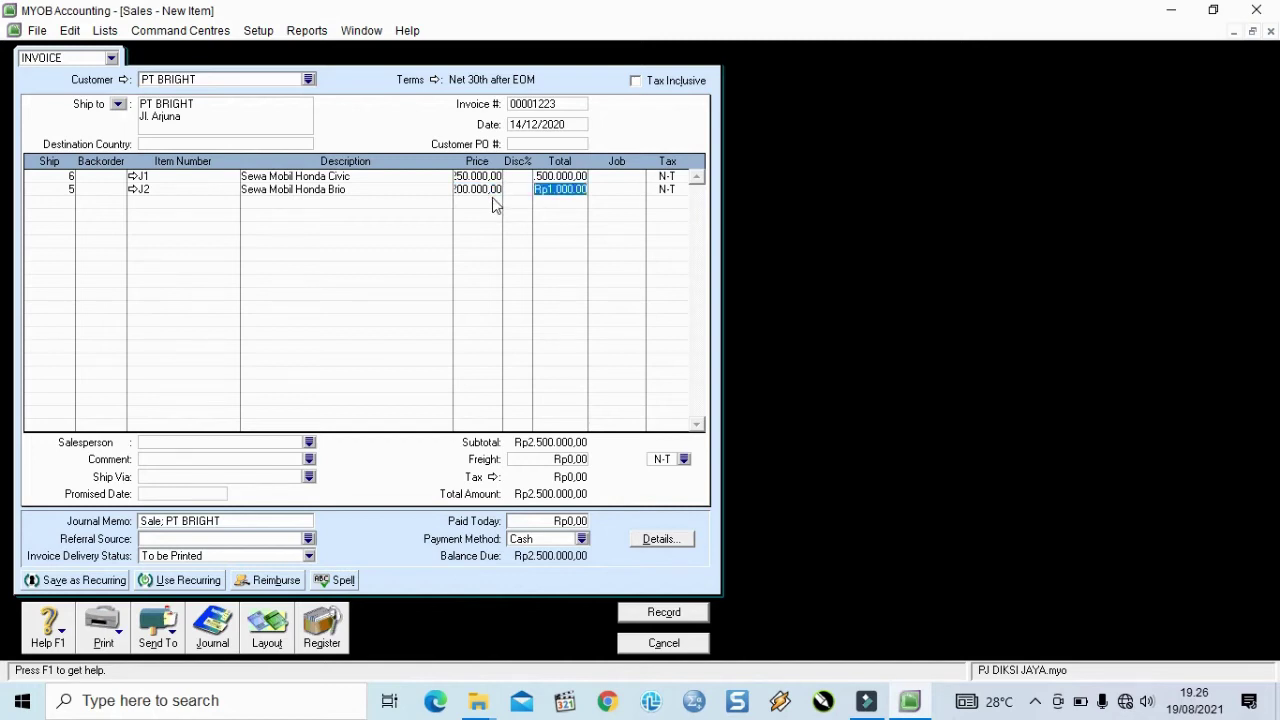
key("Tab")
left_click(652, 614)
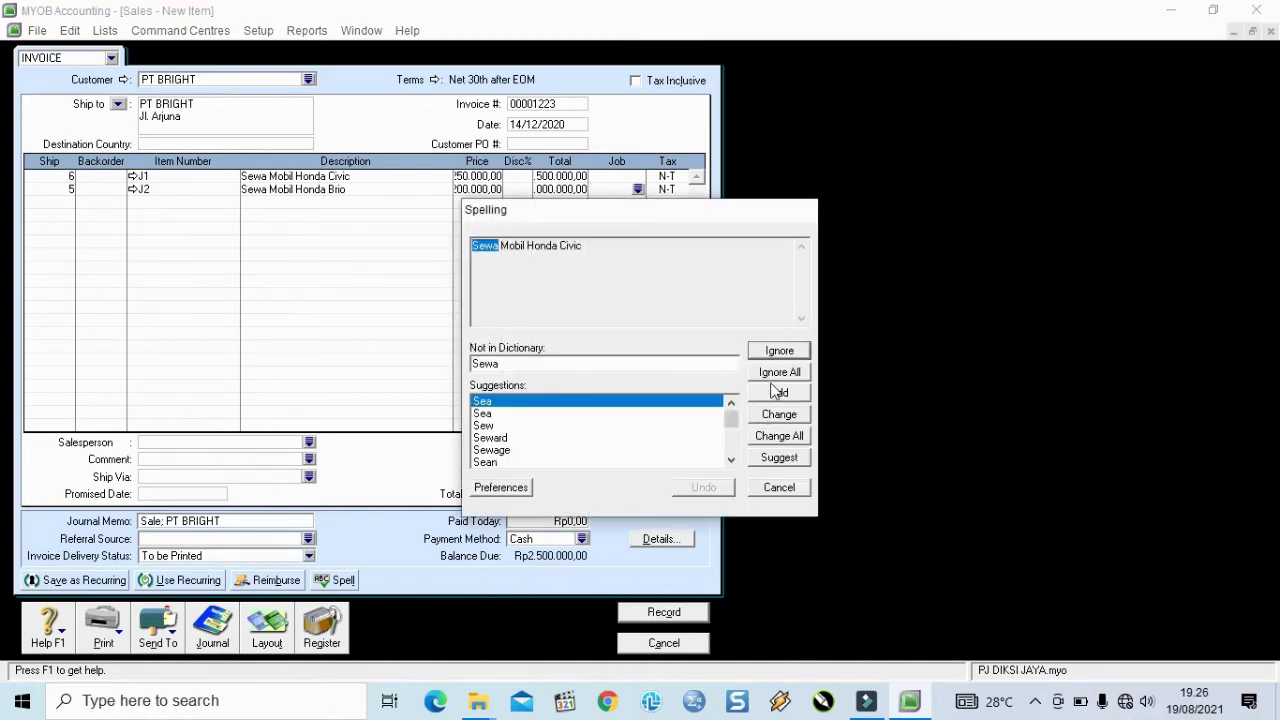
left_click(788, 354)
left_click(789, 355)
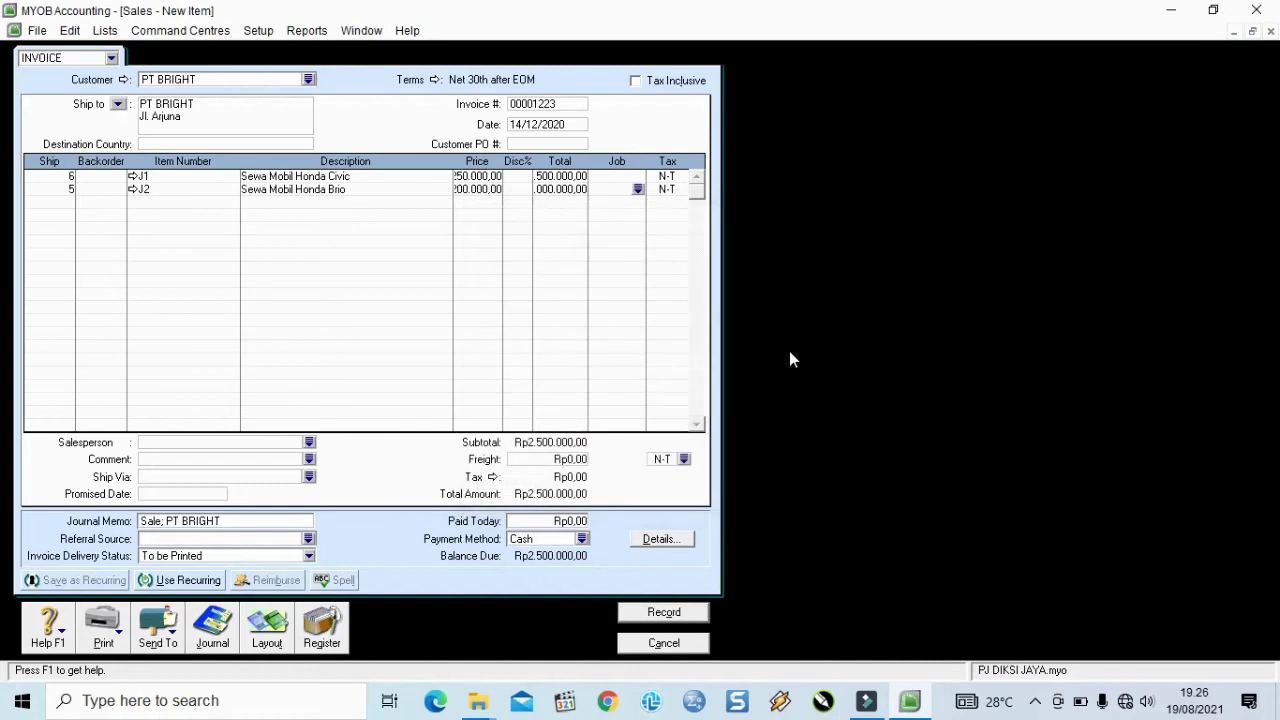
left_click(668, 642)
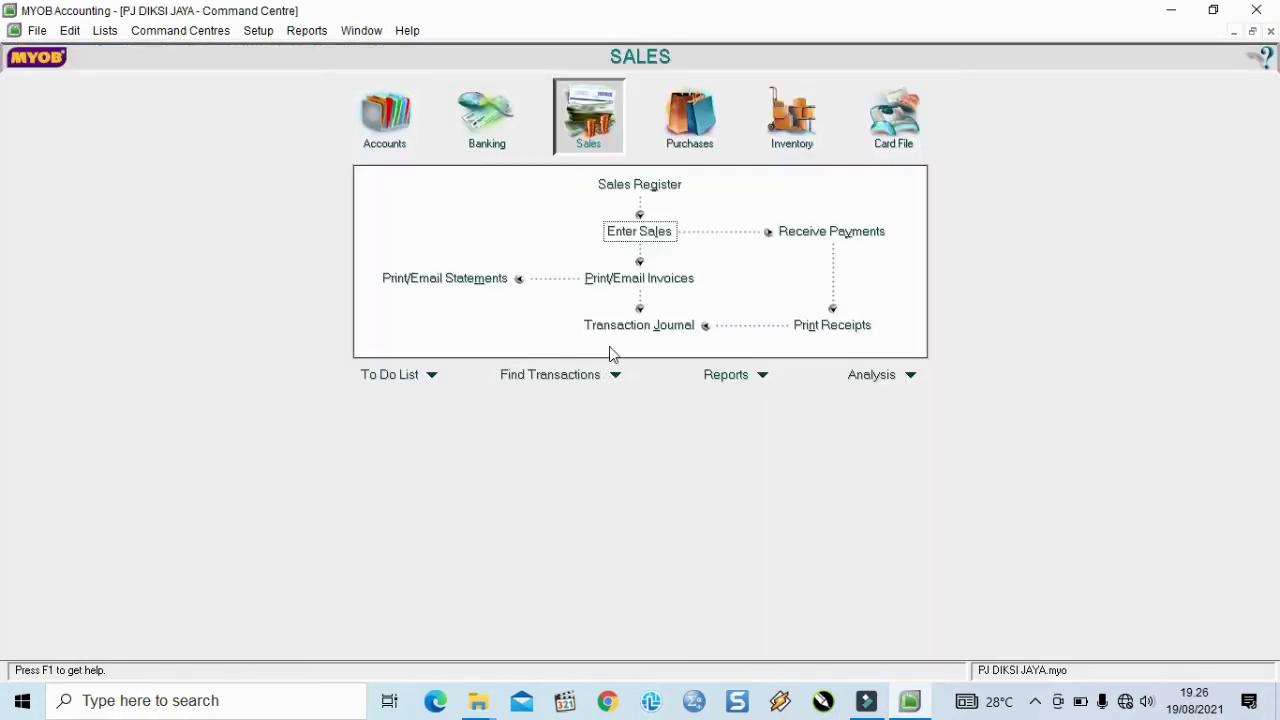
- Review all transactions in the transaction journal, including PT BRIGHT's sale, and close the journal
left_click(630, 329)
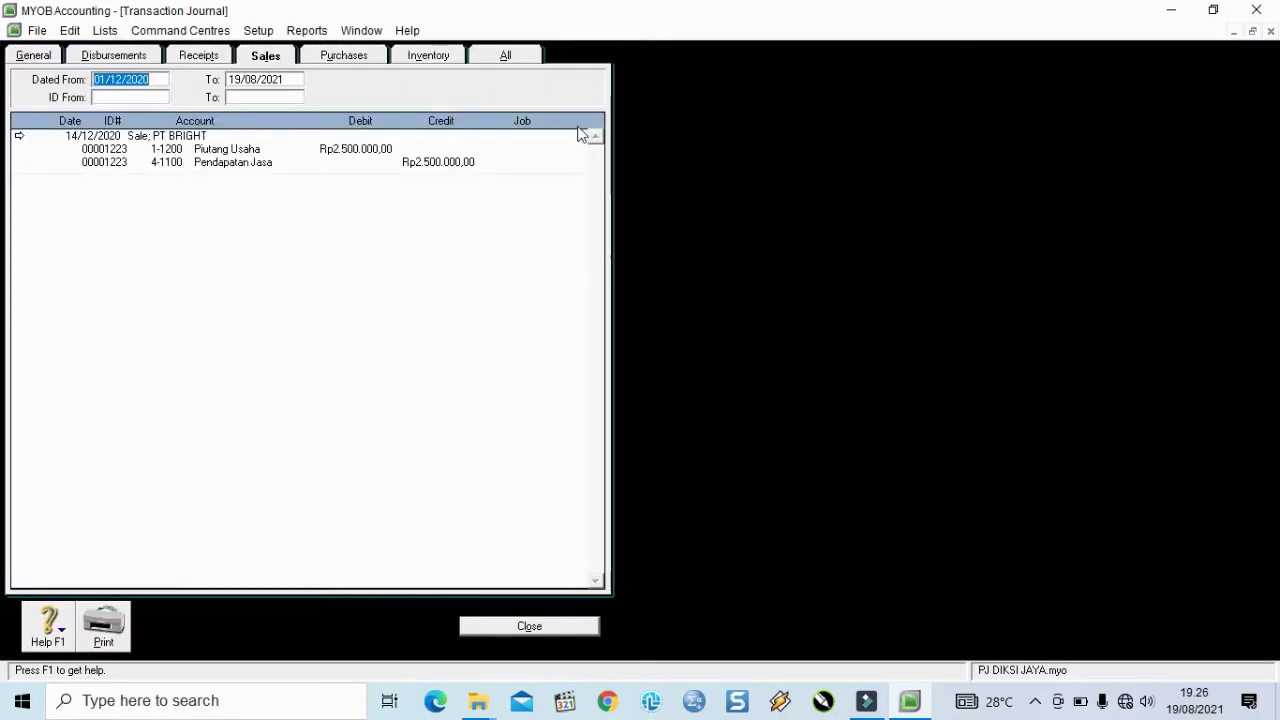
left_click(505, 56)
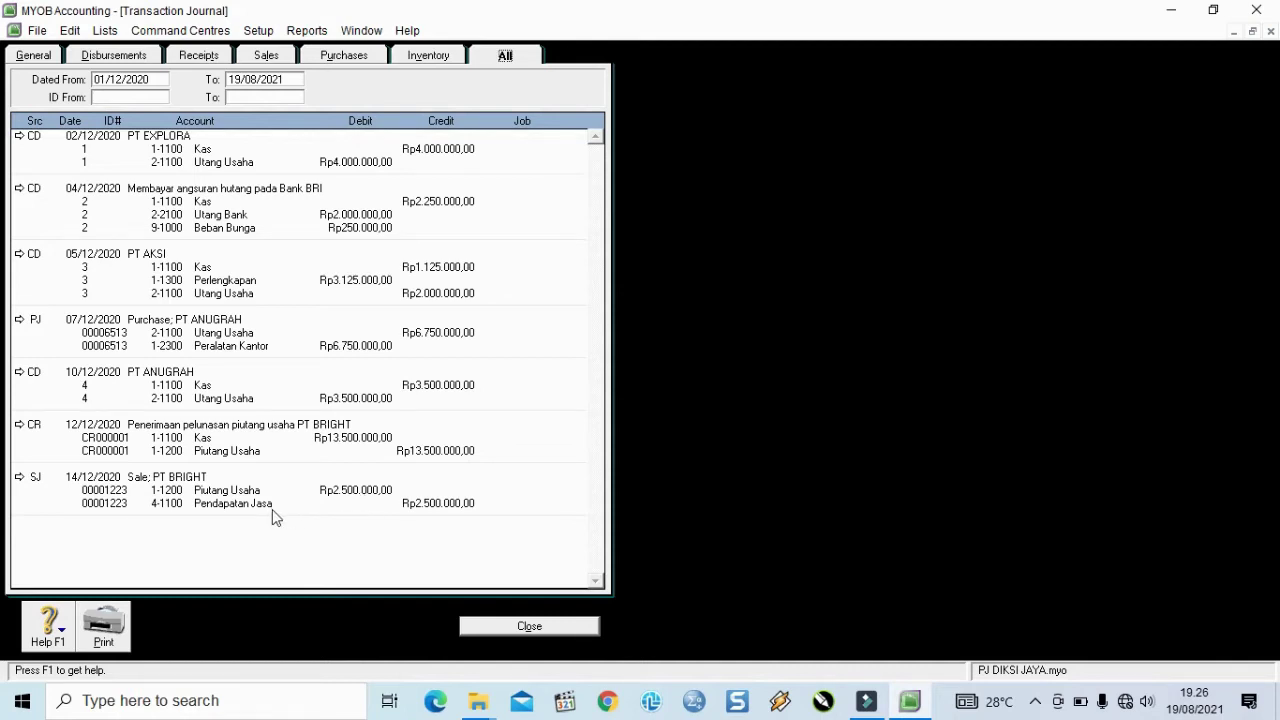
left_click(506, 628)
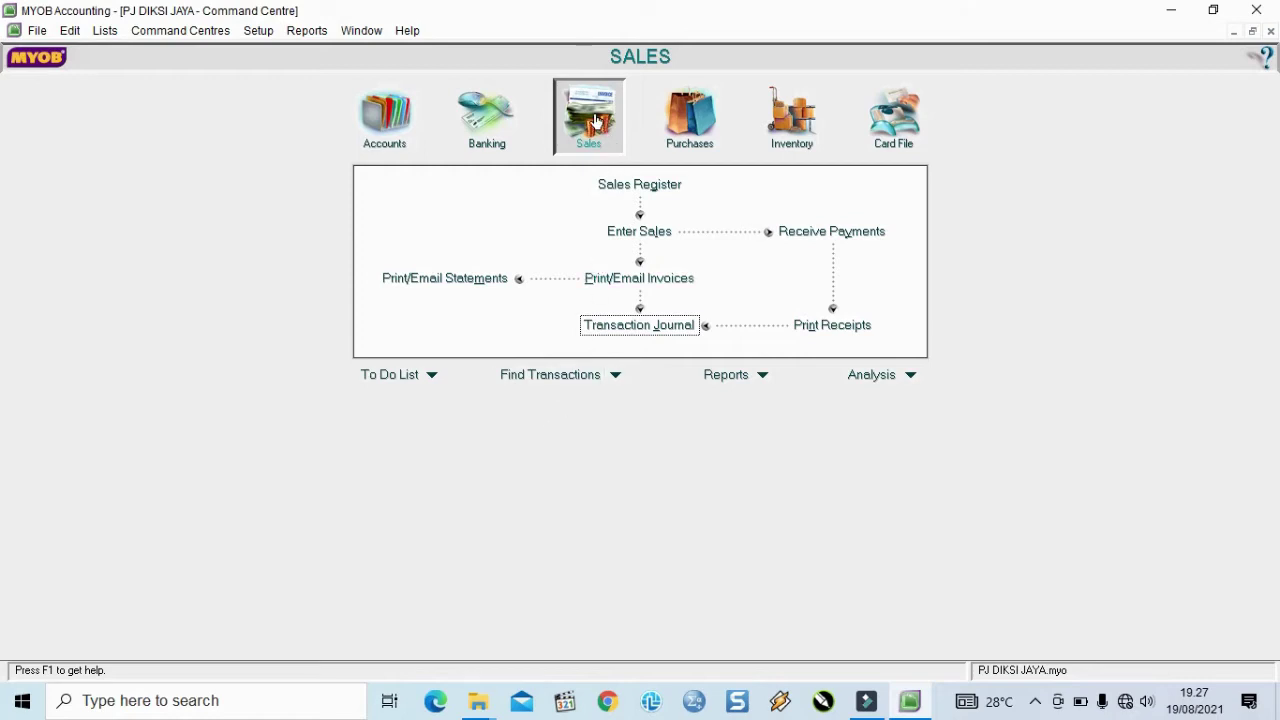
- Start a new sales invoice for customer PT JAYA and set its date to 15/12/2020
left_click(634, 233)
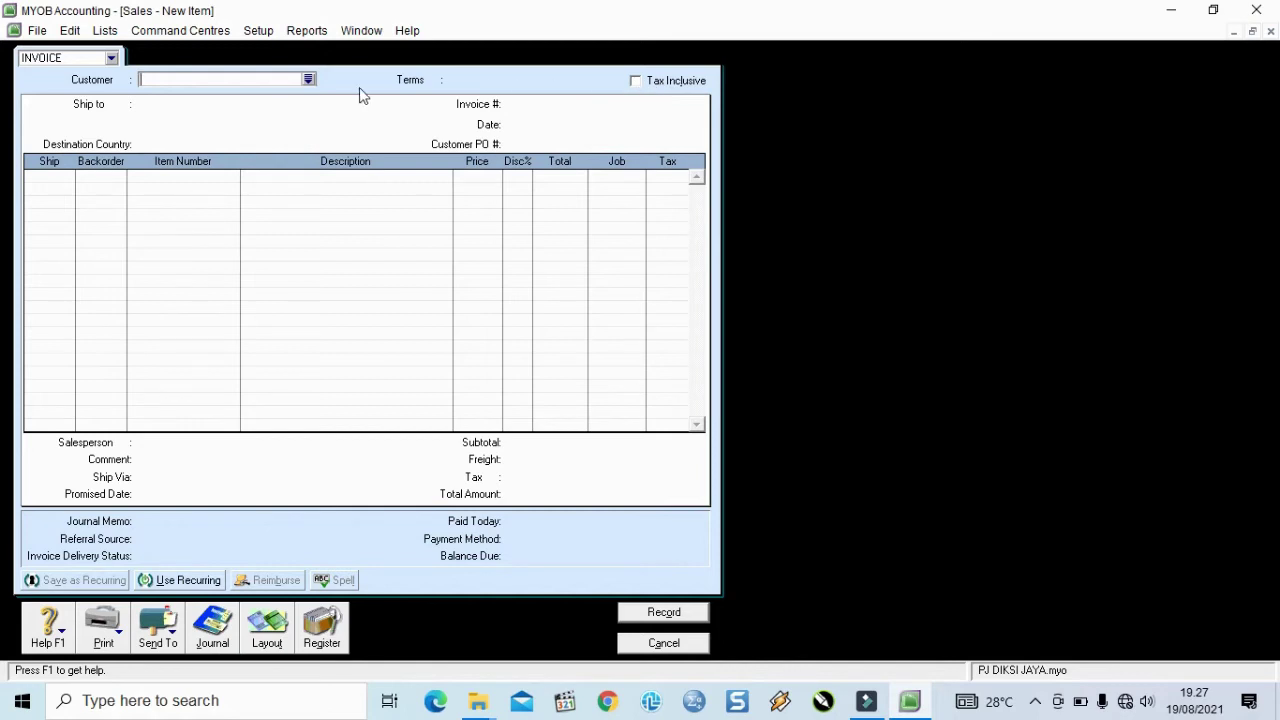
left_click(309, 79)
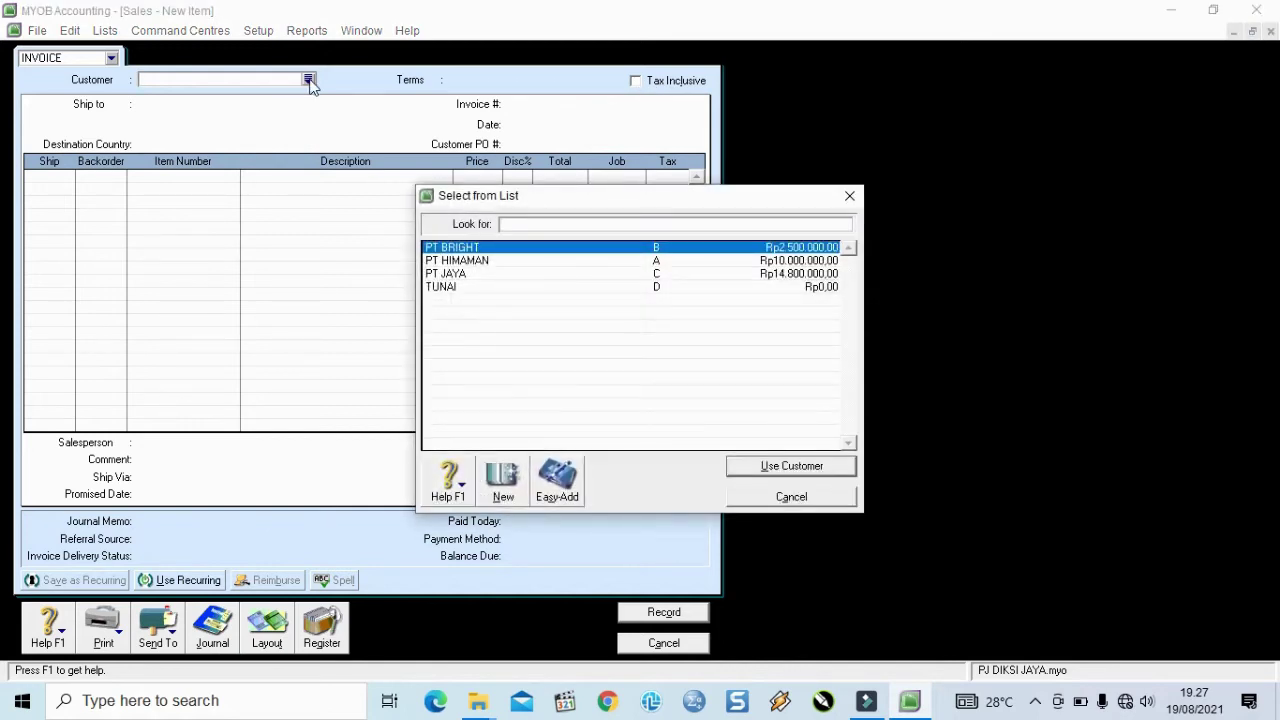
left_click(511, 274)
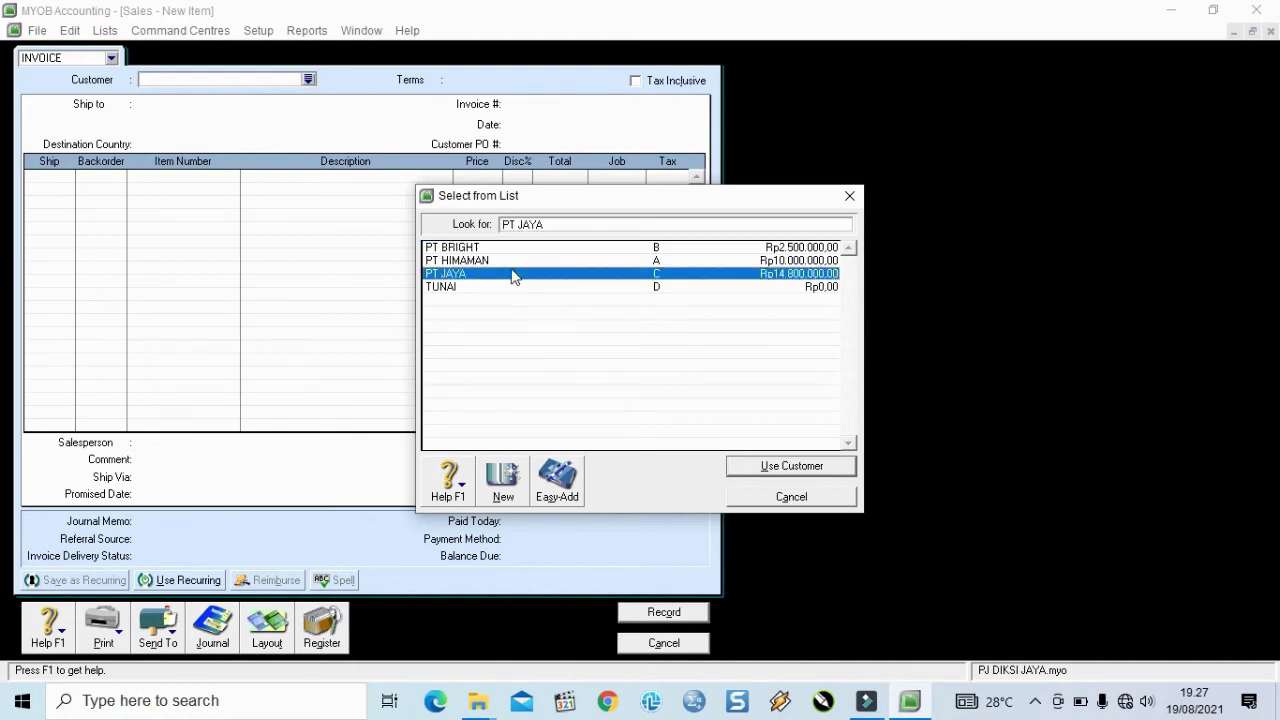
left_click(818, 466)
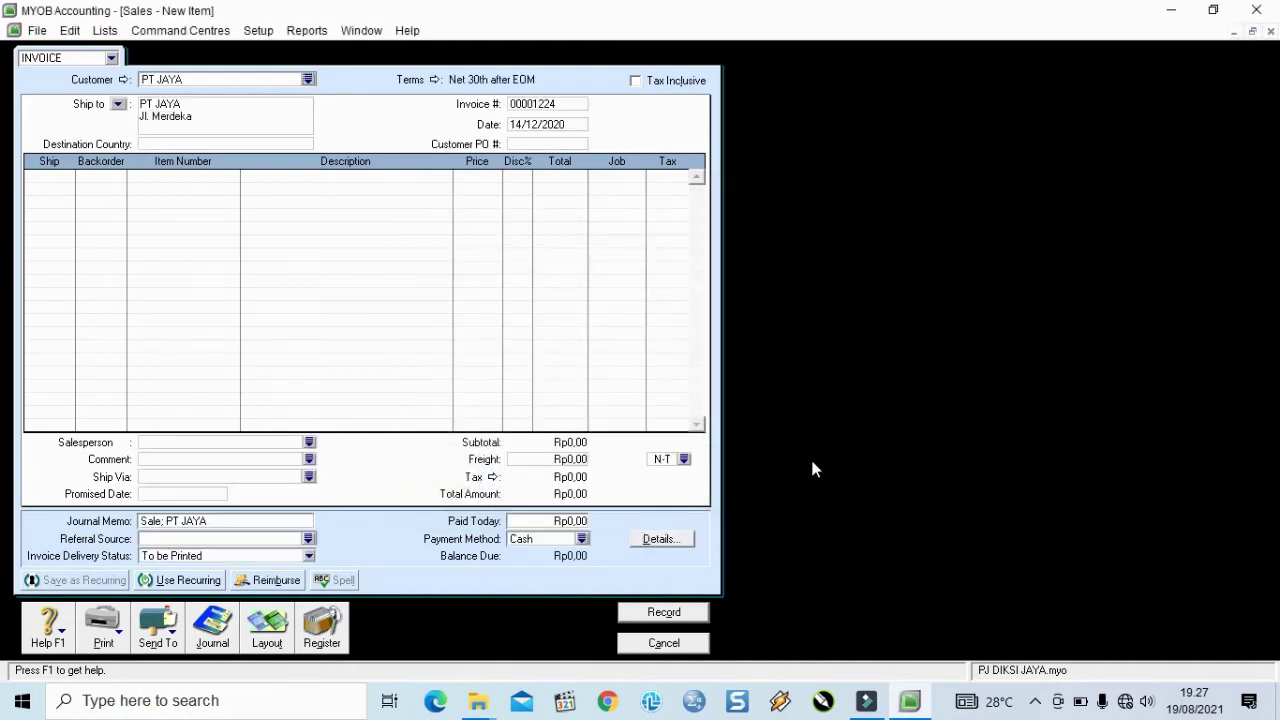
left_click(553, 121)
type("15/12/2020")
key("Tab")
- Add an invoice line for 19 units of item J1, Sewa Mobil Honda Civic
left_click(61, 176)
type("19")
key("Tab")
key("Tab")
key("Tab")
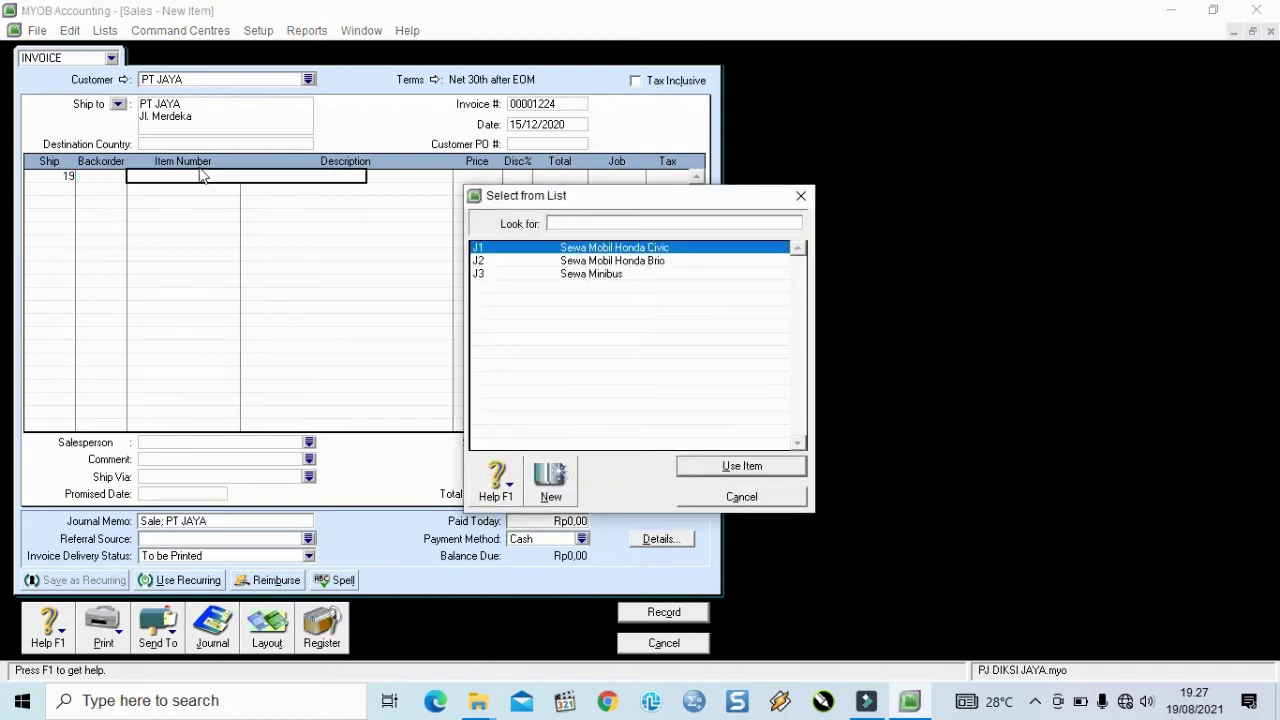
type("J1")
left_click(752, 468)
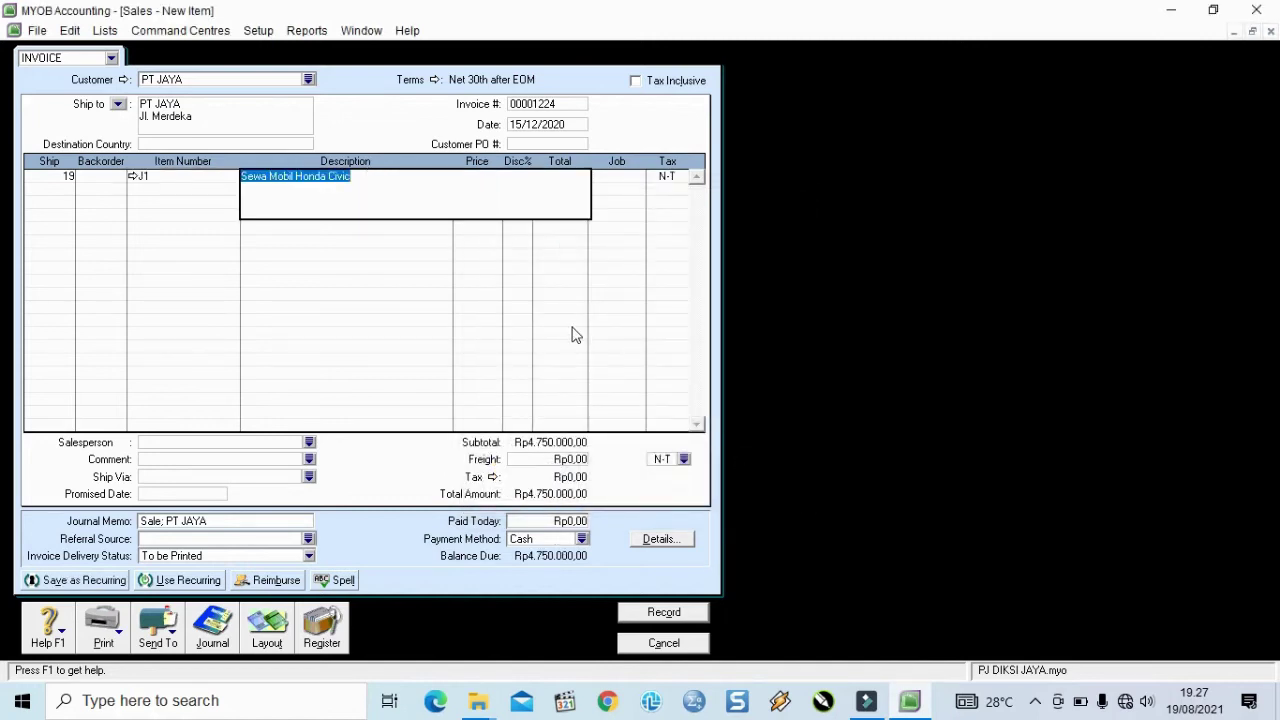
key("Tab")
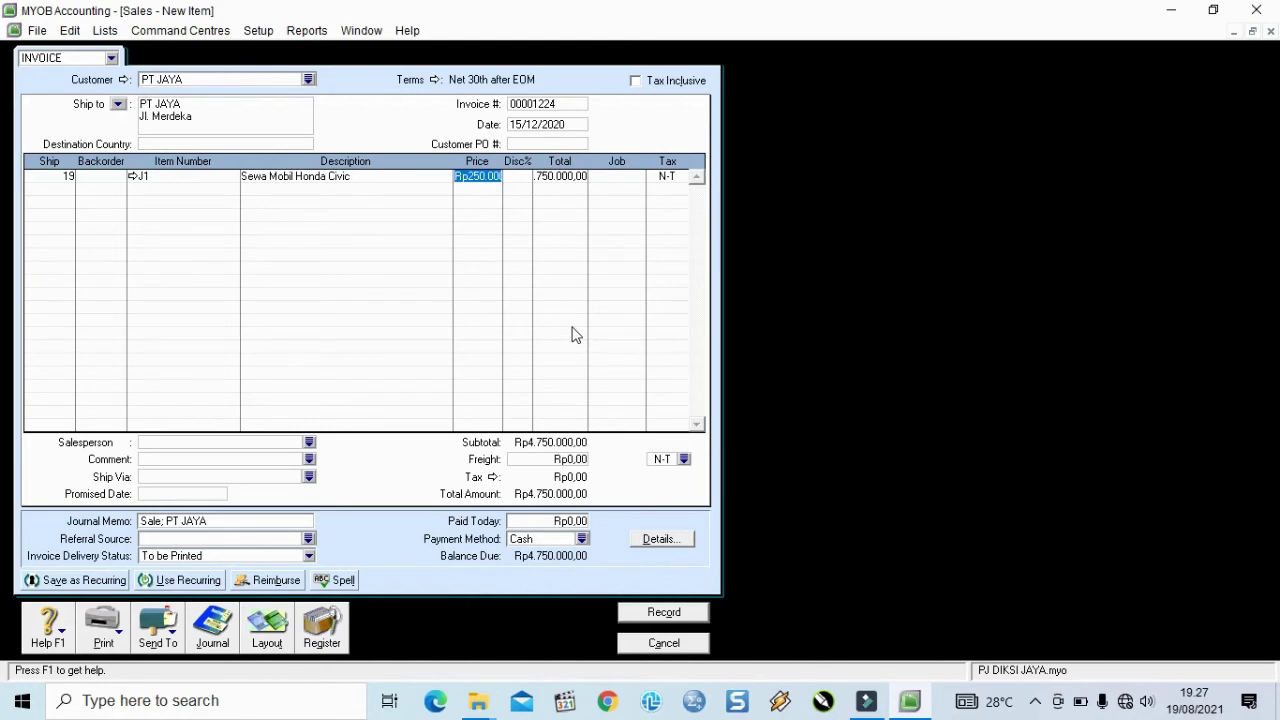
key("Tab")
key("Tab")
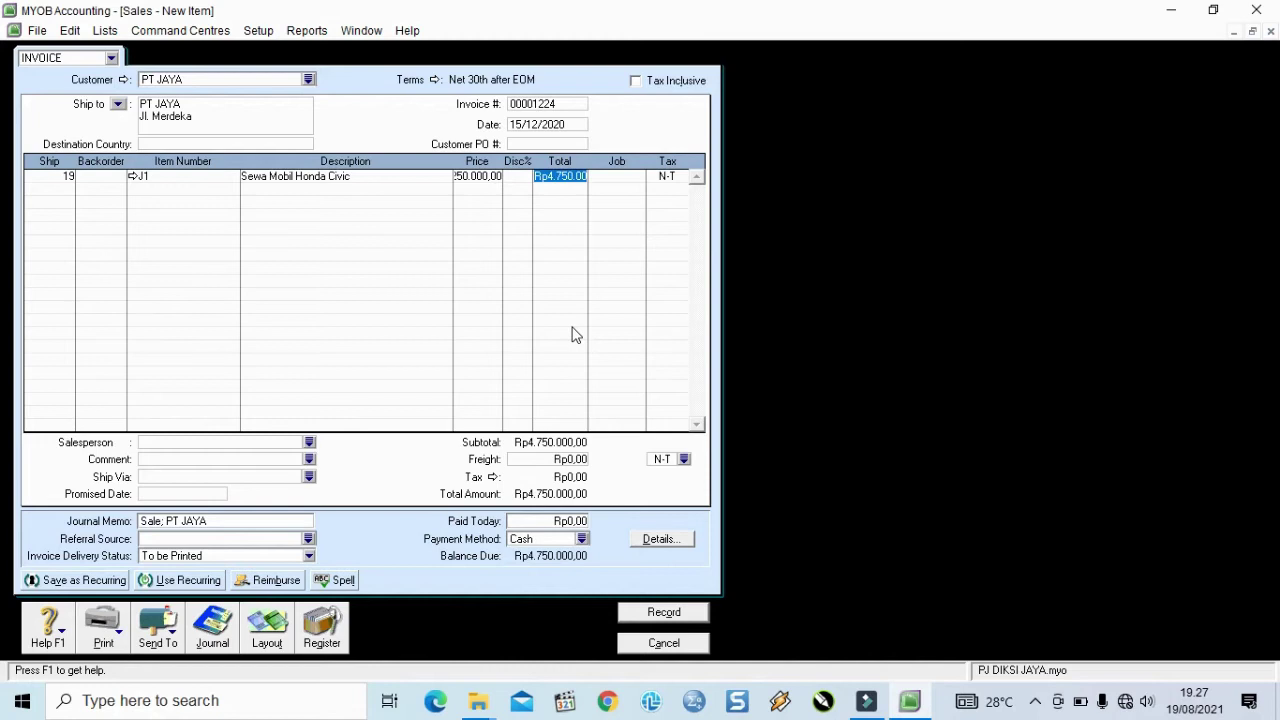
key("Tab")
key("Tab")
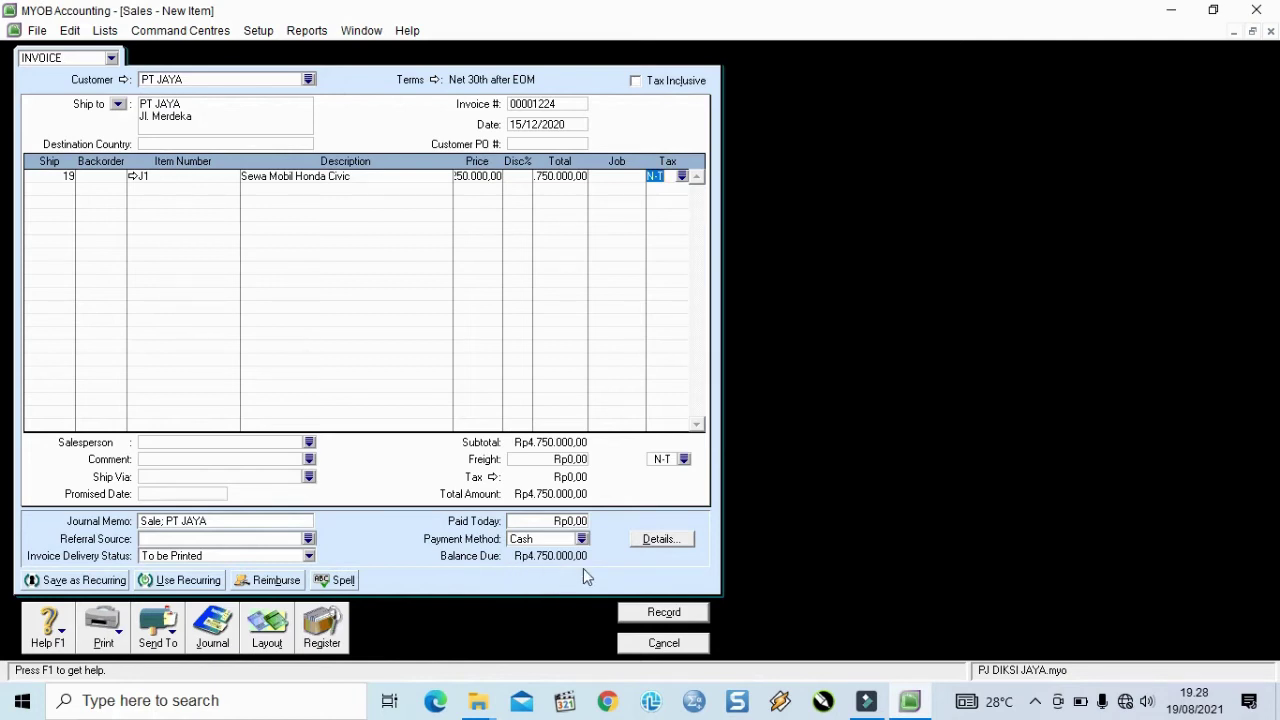
- Record PT JAYA's sales invoice, ignoring all spelling suggestions for Sewa, and close the sales entry window
left_click(640, 615)
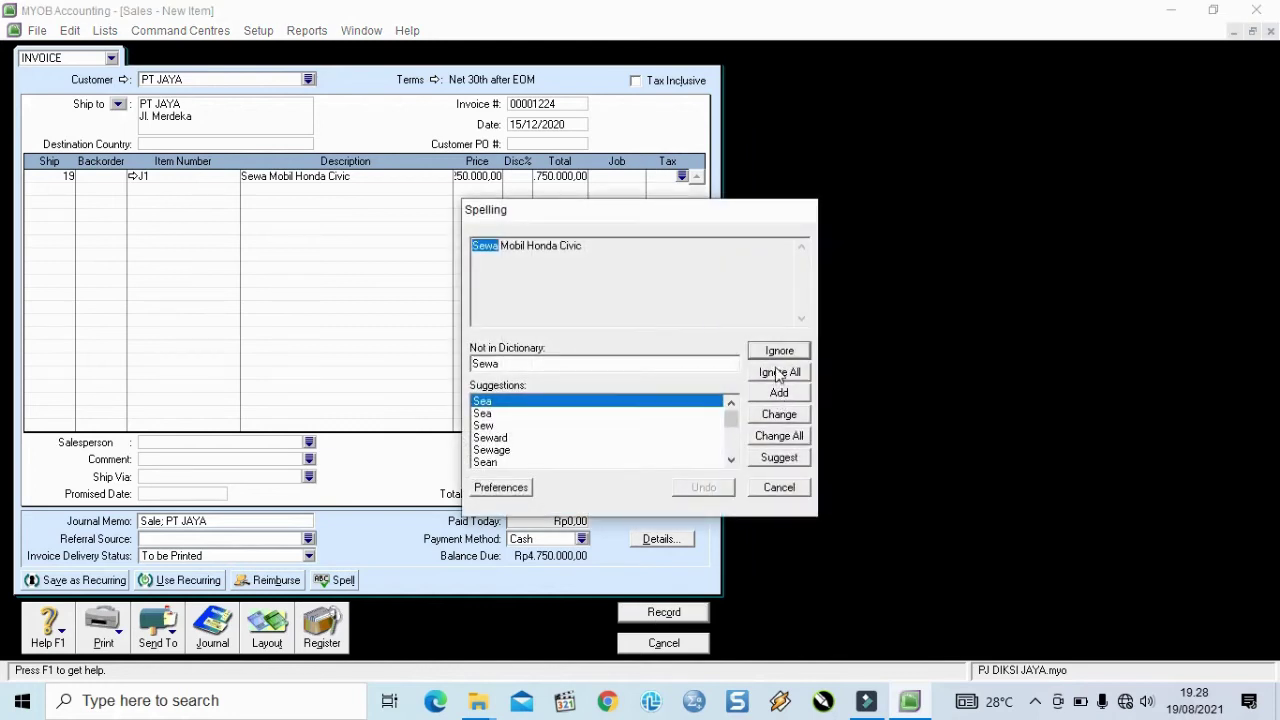
left_click(779, 374)
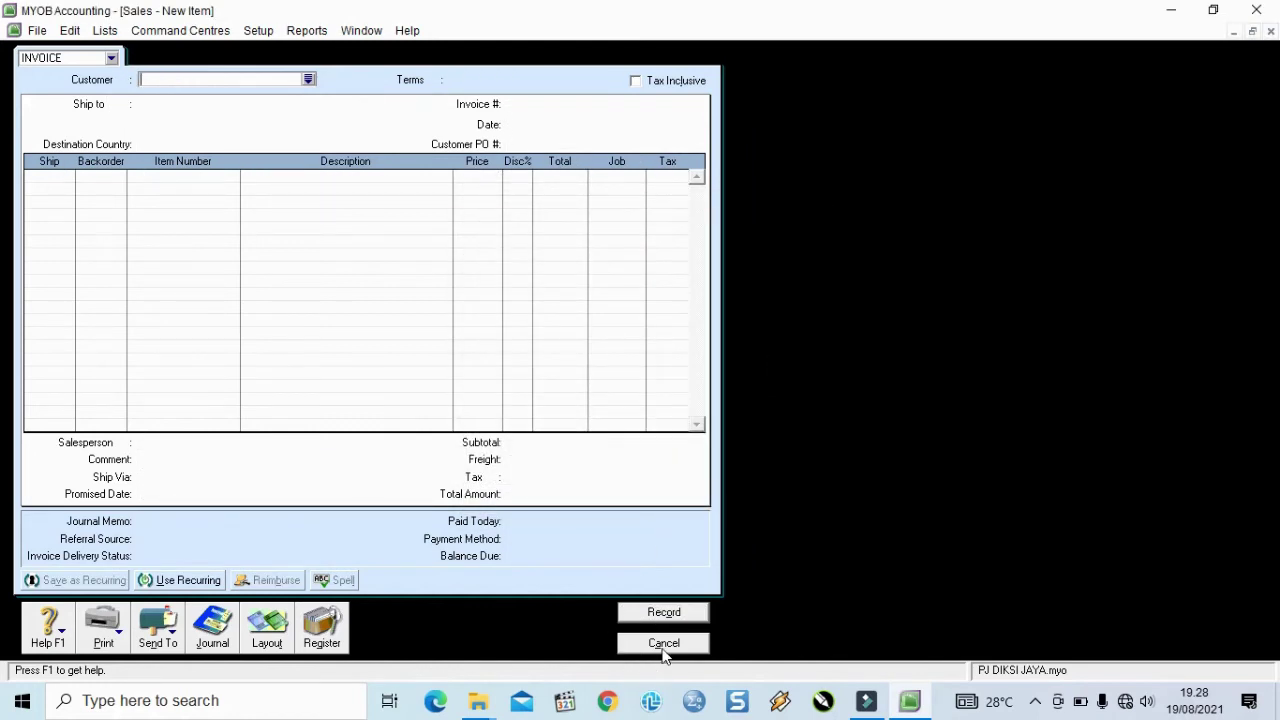
left_click(664, 646)
- Check PT JAYA's sale among all transactions in the transaction journal and close the journal
left_click(664, 327)
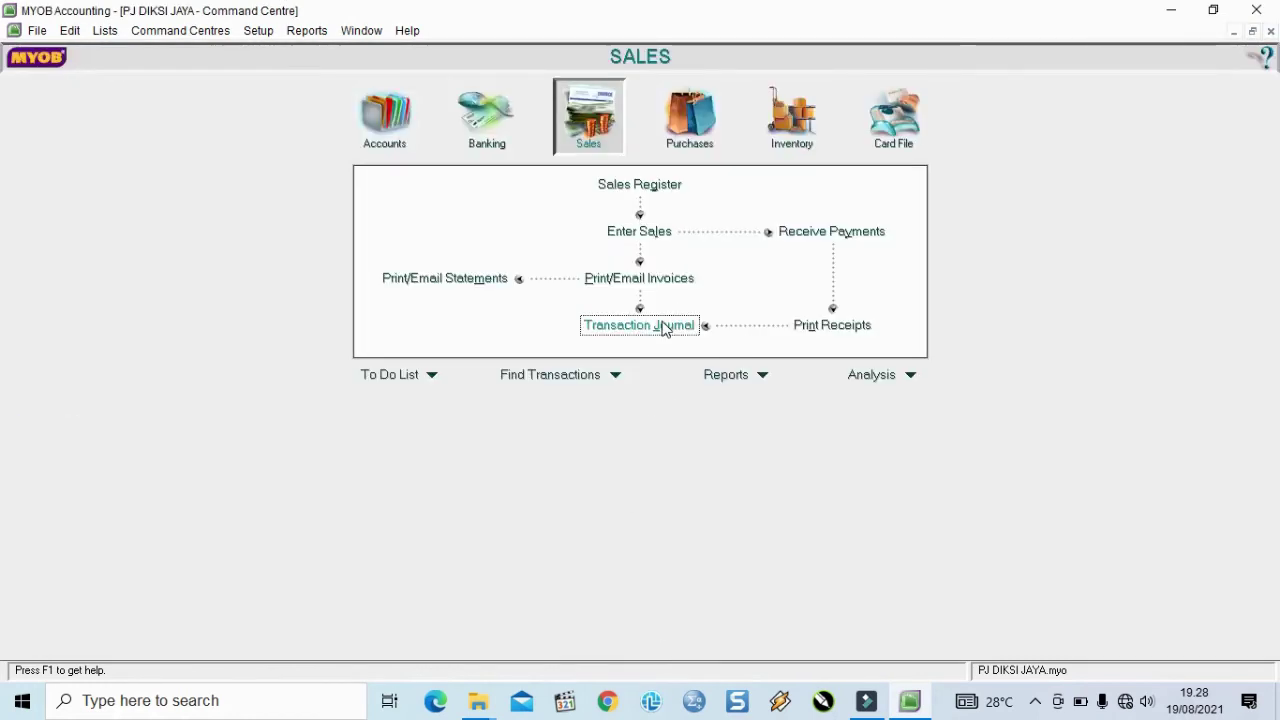
left_click(505, 57)
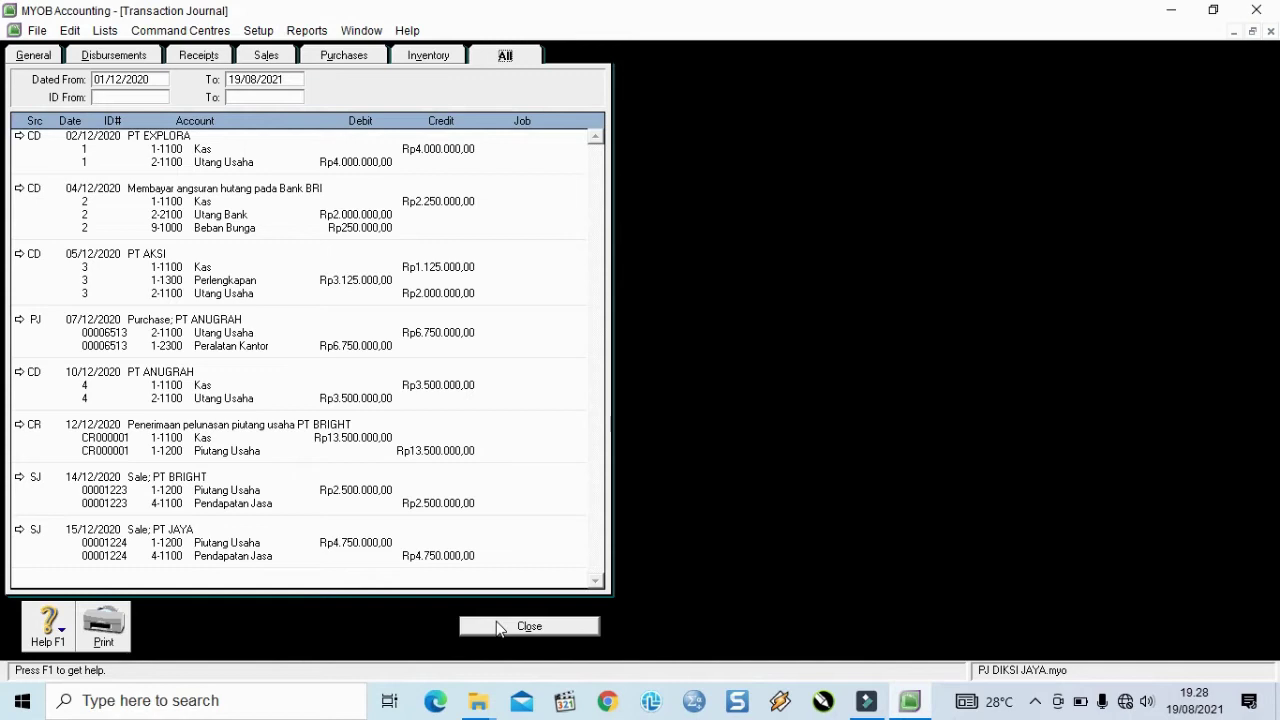
left_click(529, 626)
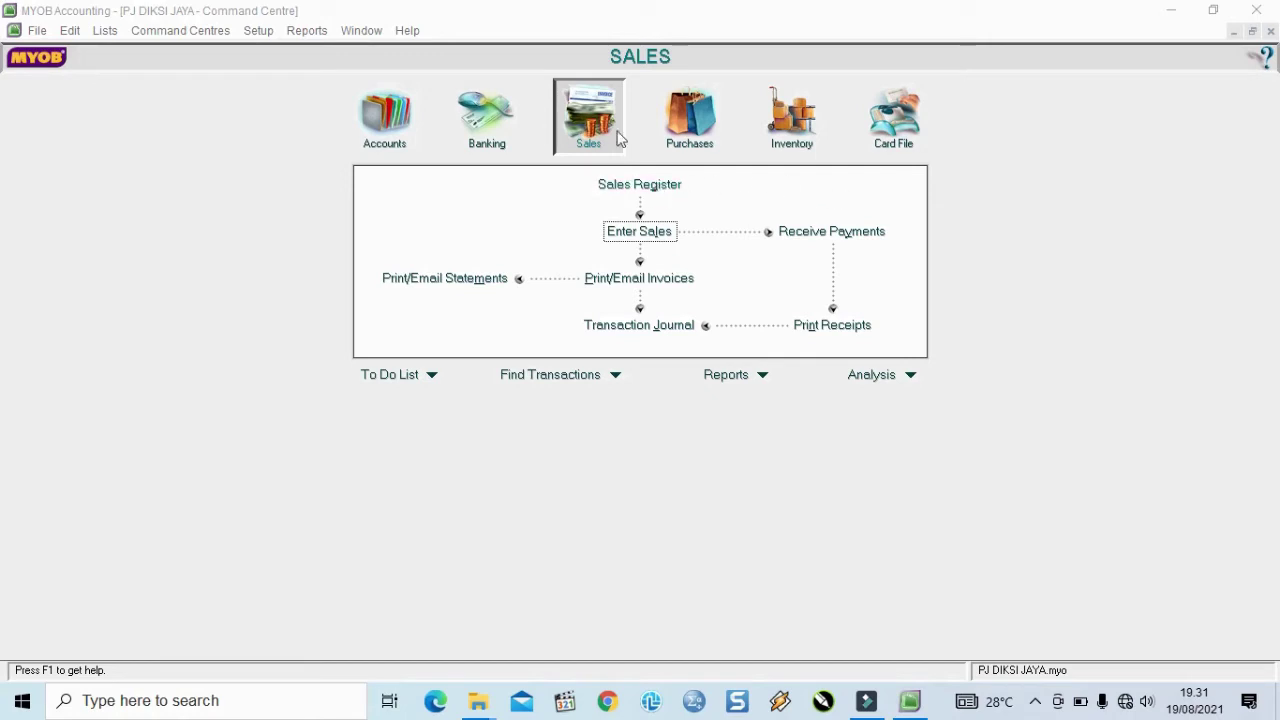
- Start a new sales invoice for customer PT HIMAMAN and set its date to 16/12/2020
left_click(640, 232)
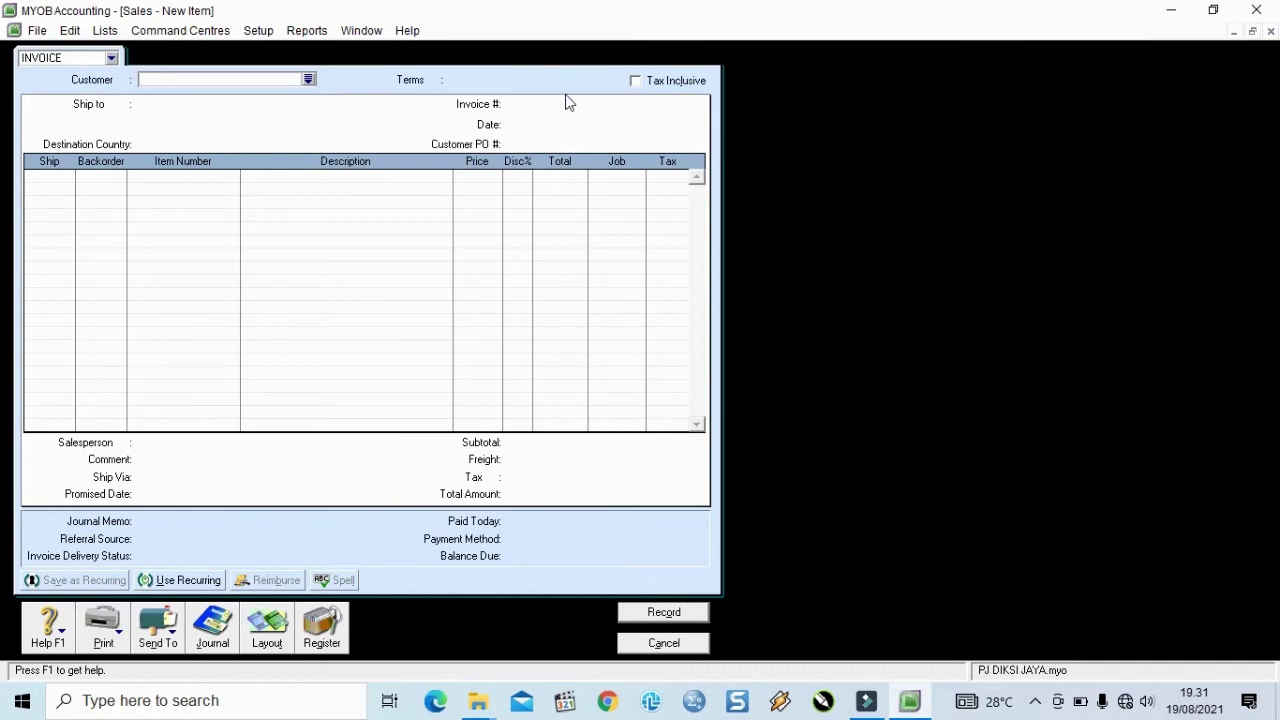
left_click(309, 80)
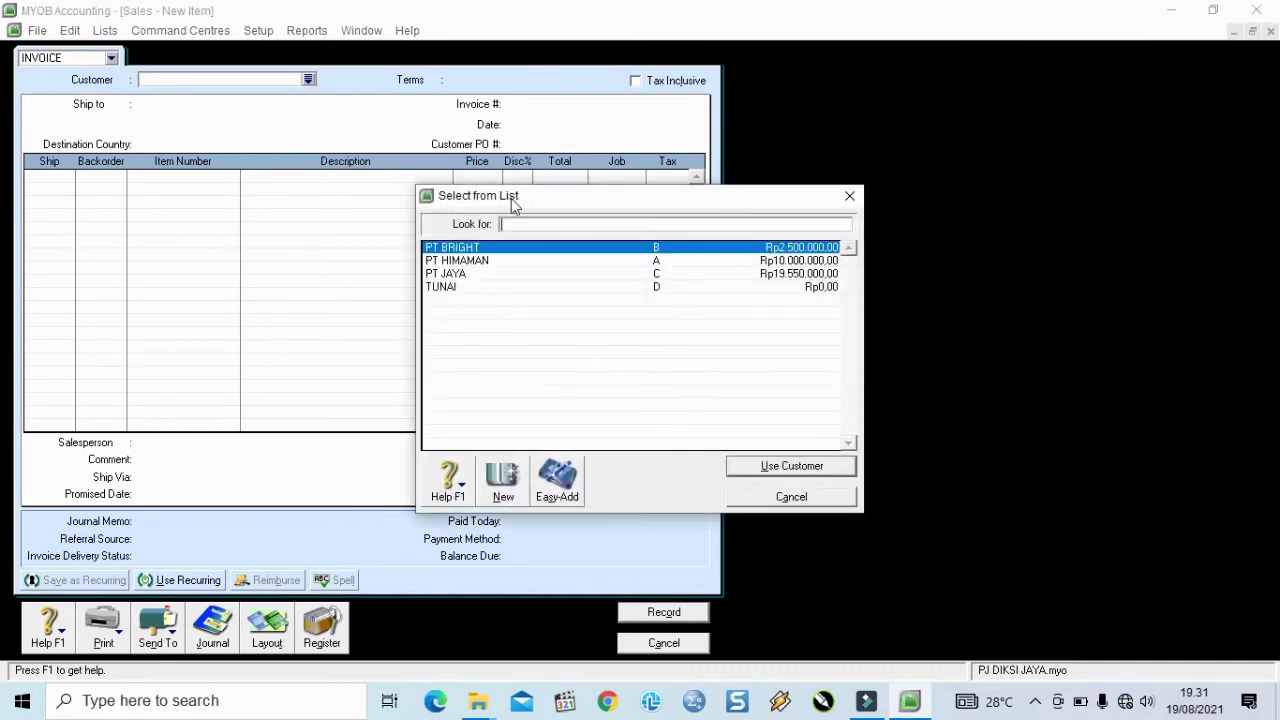
left_click(501, 261)
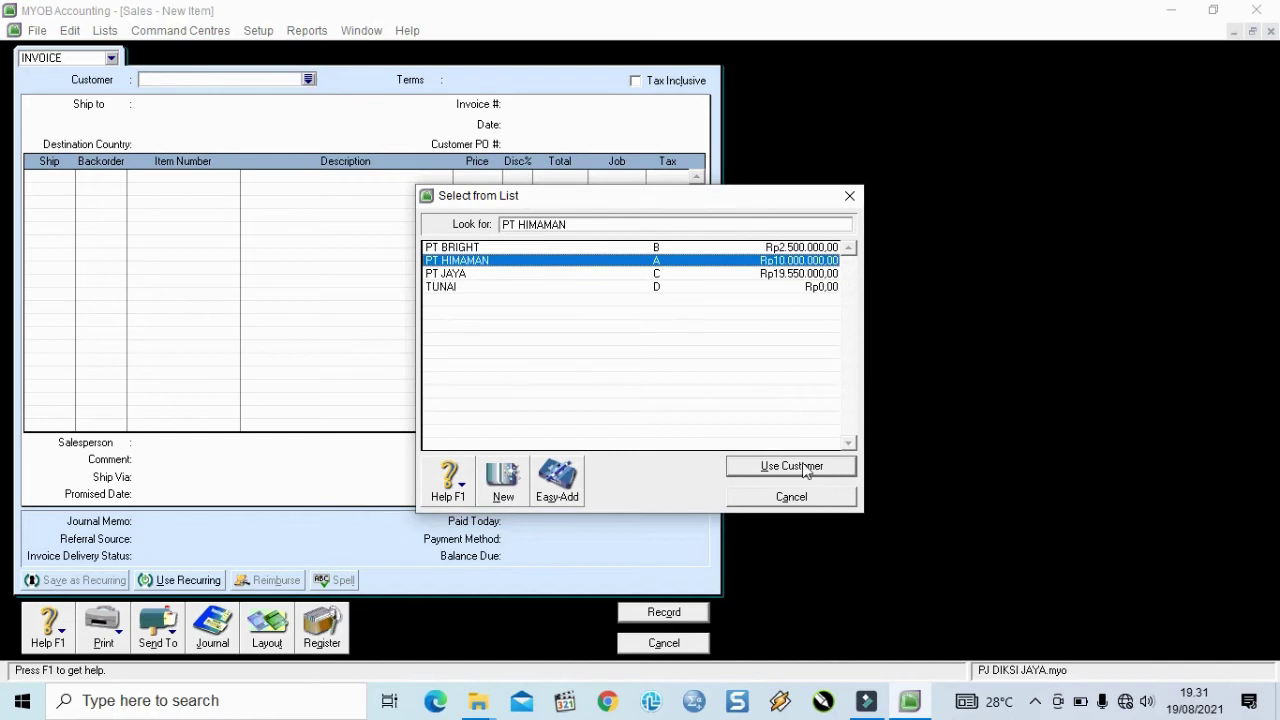
left_click(803, 466)
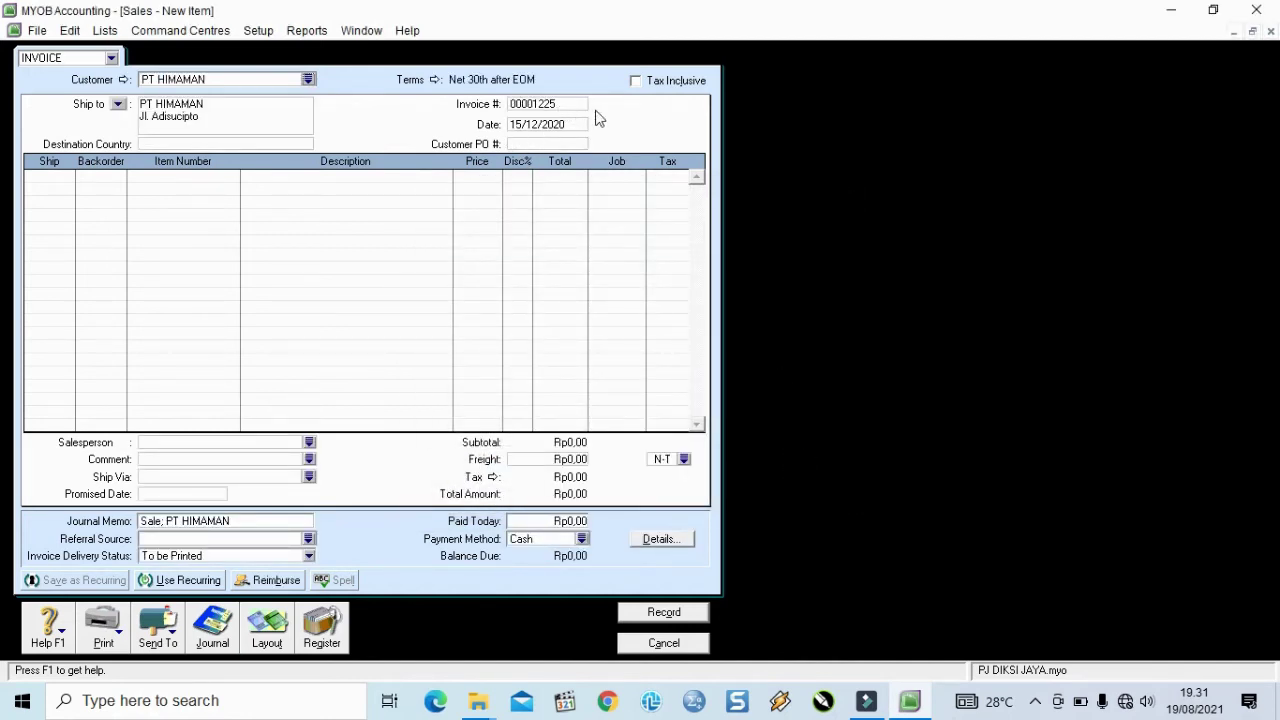
left_click(551, 123)
type("16/12/2020")
key("Tab")
- Add an invoice line for 5 units of item J3, Sewa Minibus
left_click(72, 178)
type("5")
key("Tab")
key("Tab")
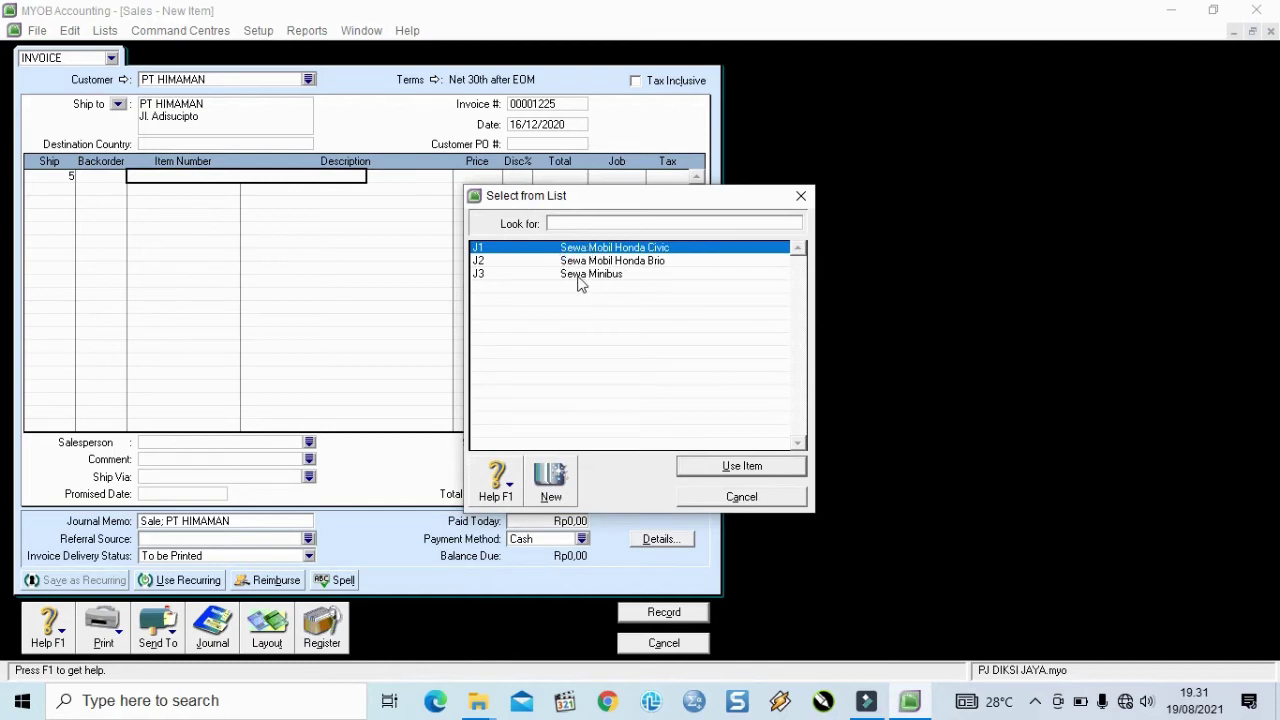
left_click(578, 277)
left_click(741, 466)
key("Tab")
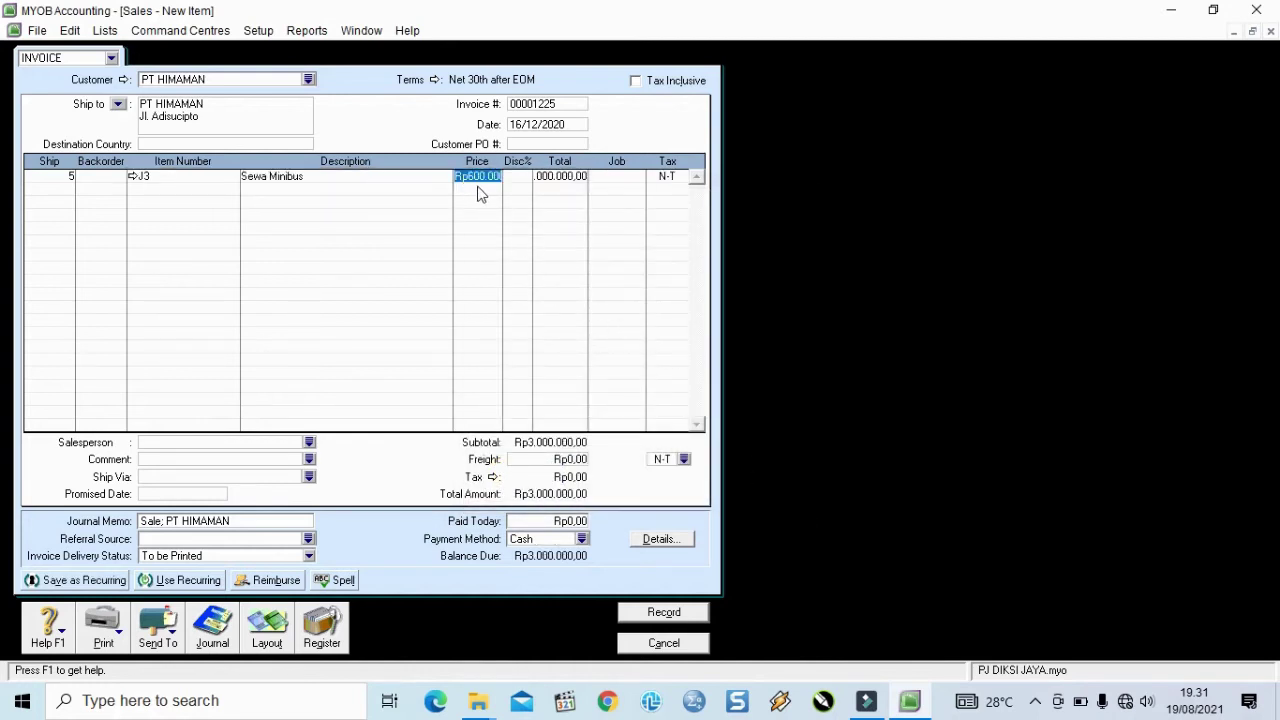
key("Tab")
key("Tab")
key("Tab")
- Record PT HIMAMAN's sales invoice, ignoring the spelling suggestion, and close the sales entry window
left_click(664, 612)
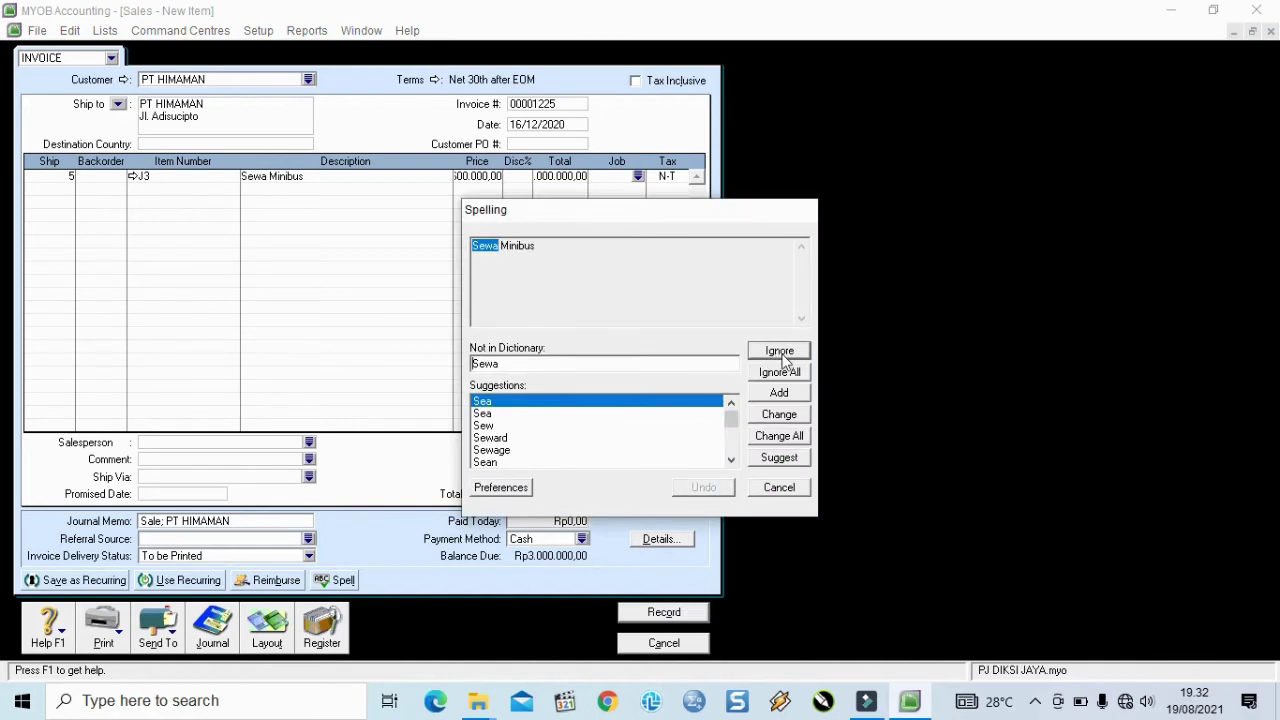
left_click(779, 351)
left_click(660, 644)
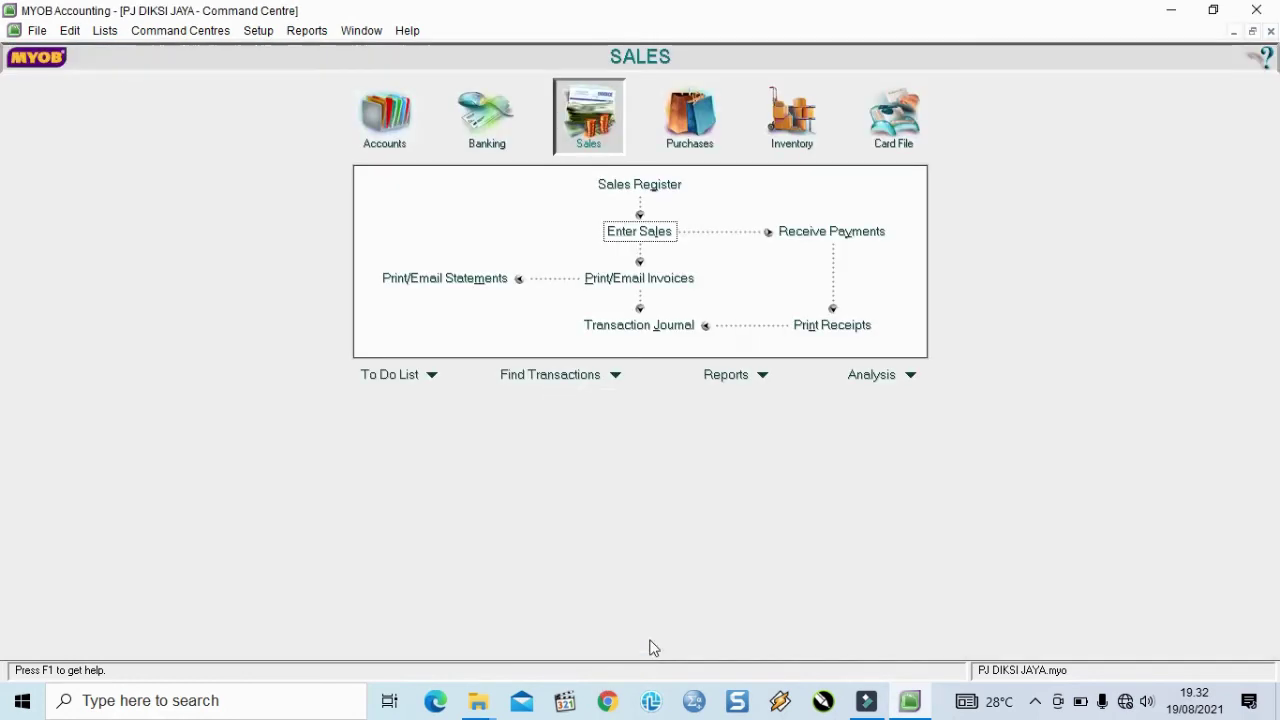
- Check PT HIMAMAN's sale among all transactions in the transaction journal and close the journal
left_click(675, 326)
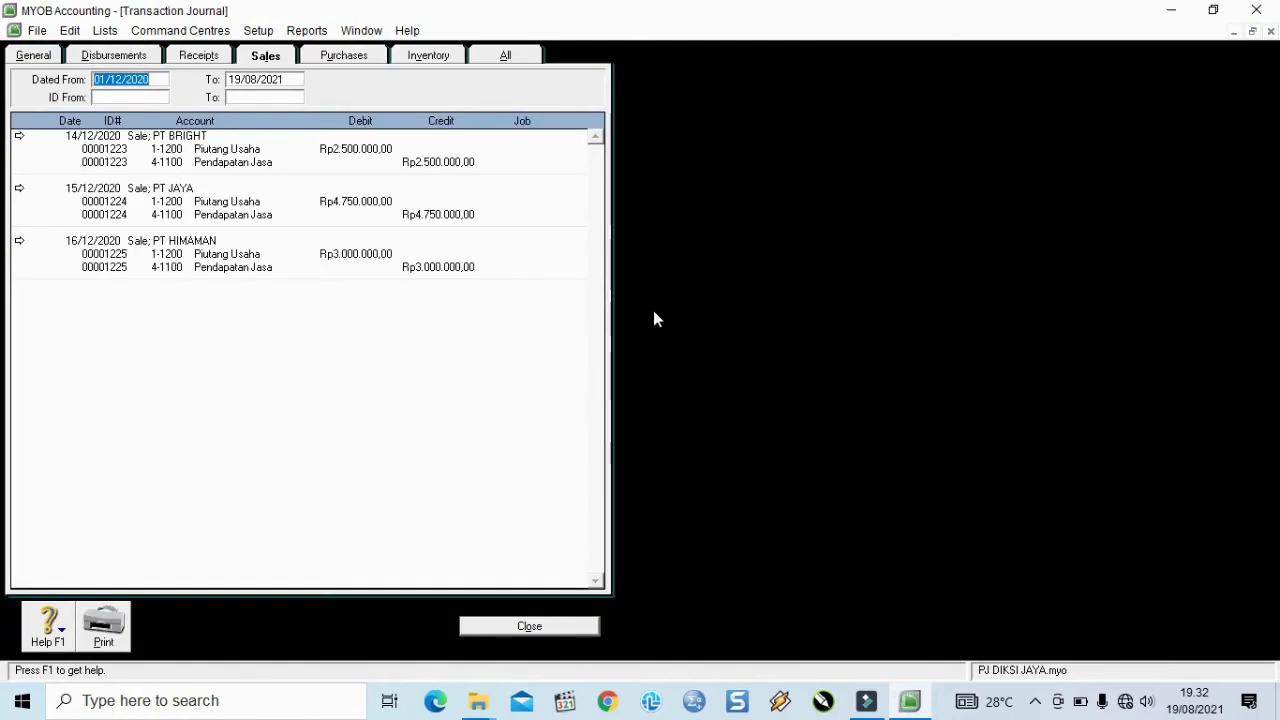
left_click(505, 57)
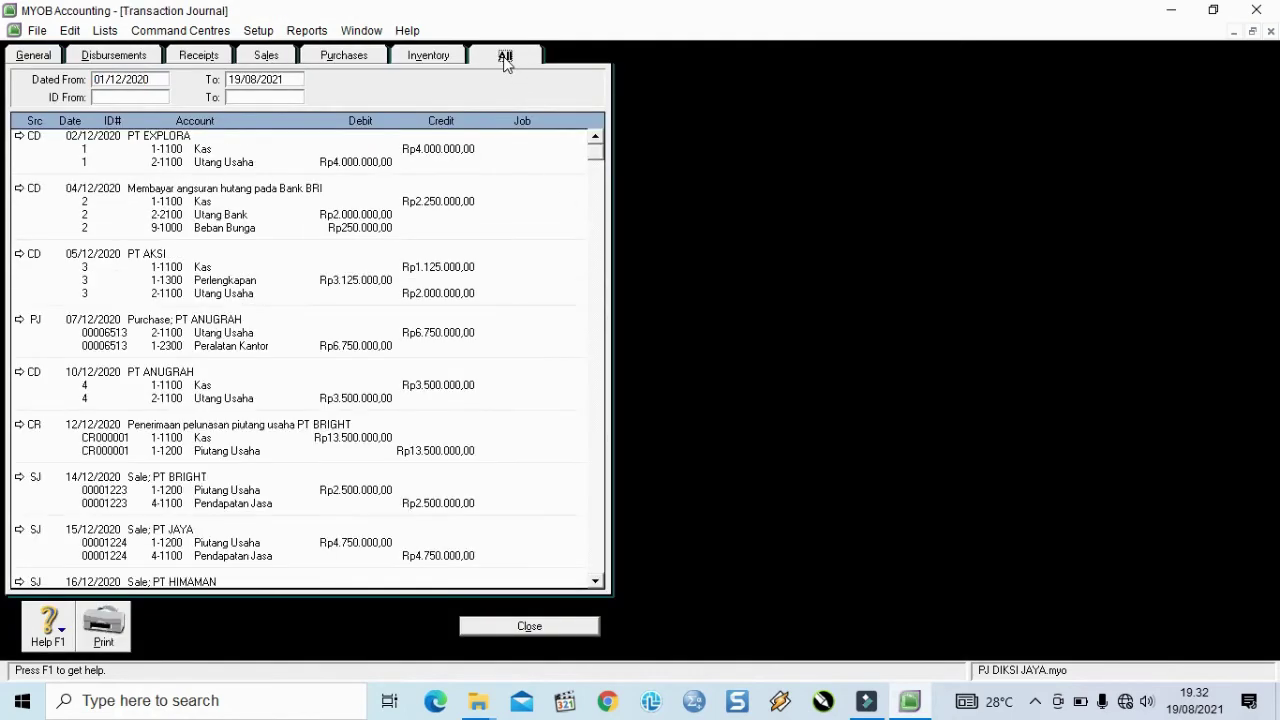
scroll(300, 380, "down", 1)
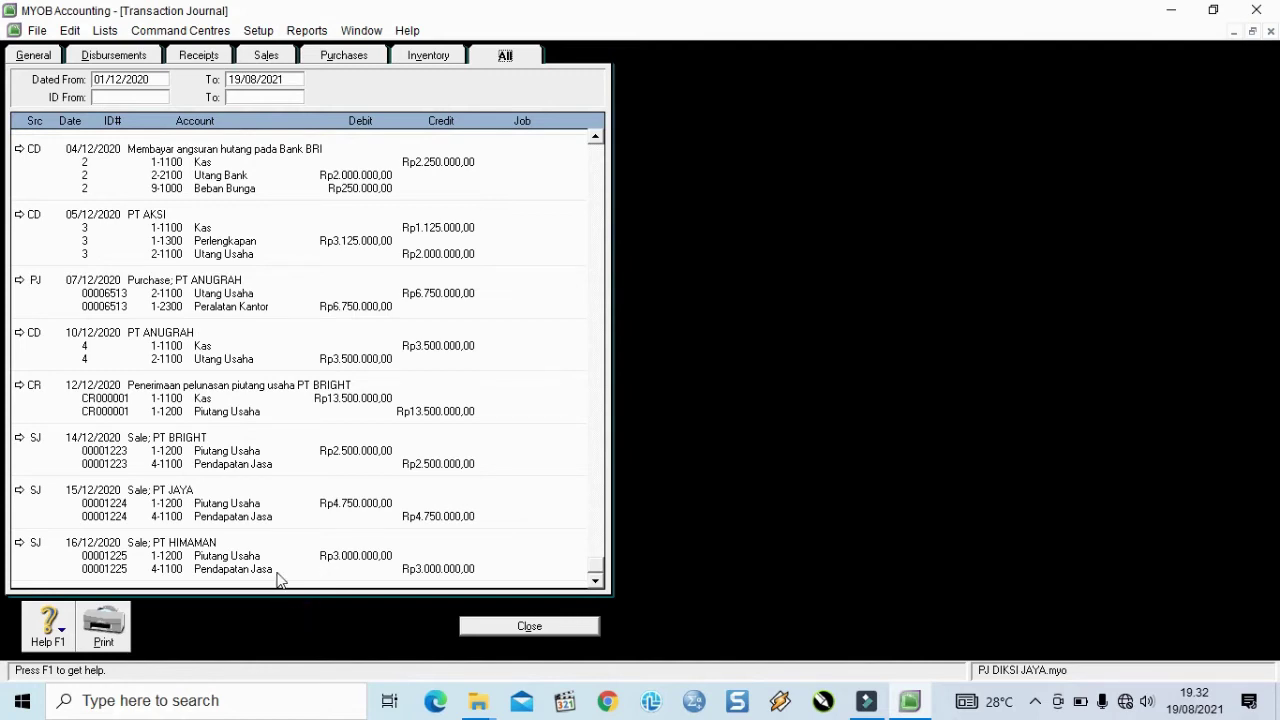
left_click(505, 627)
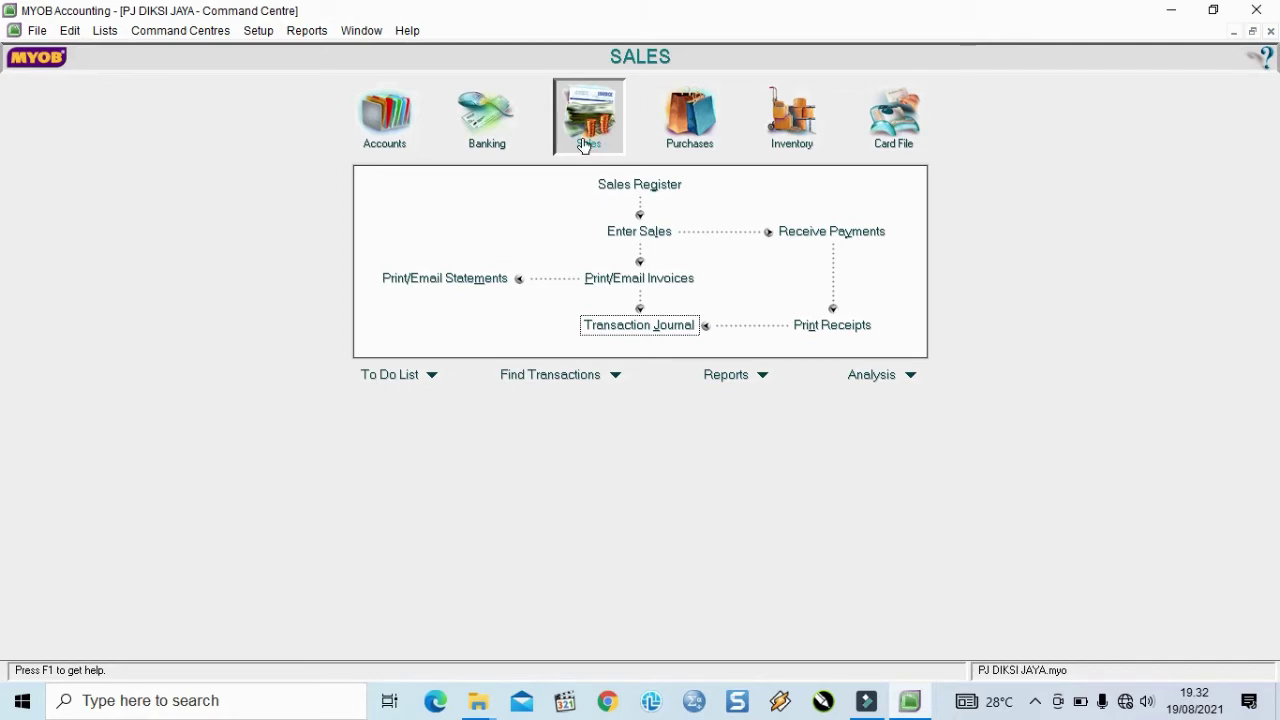
- Start a customer payment receipt for PT HIMAMAN and date it 18/12/2020
left_click(820, 232)
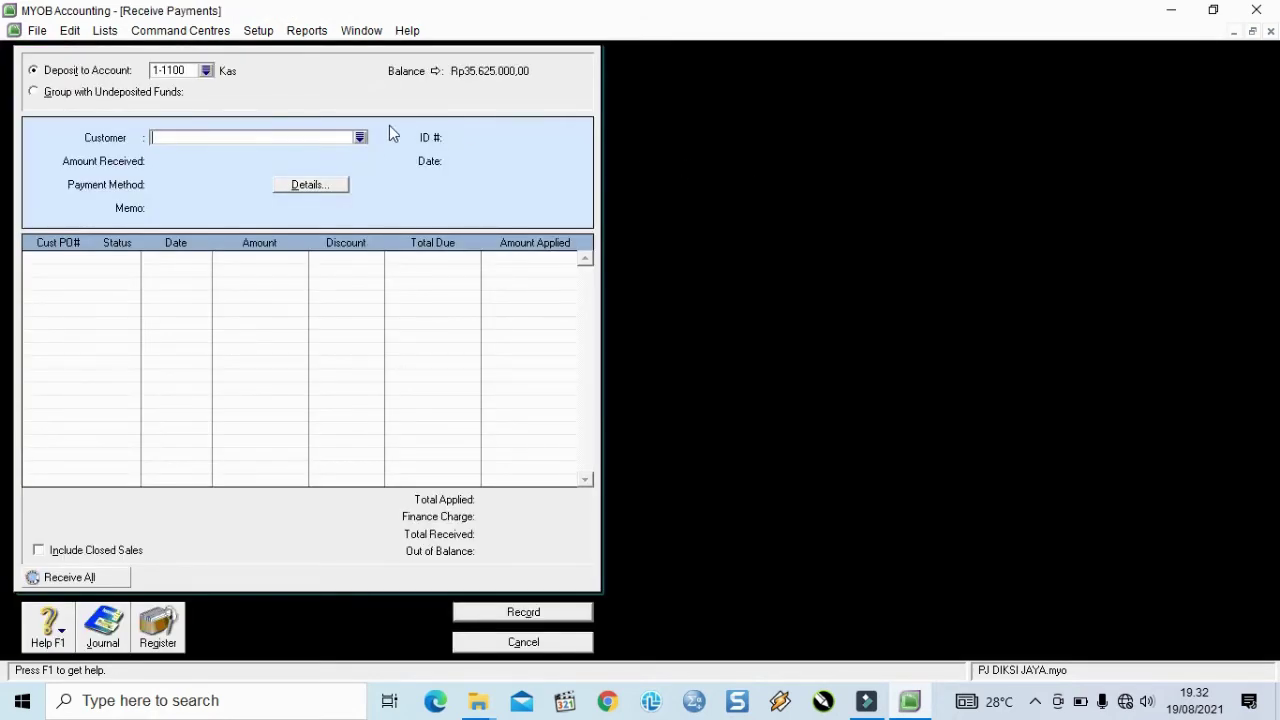
left_click(361, 138)
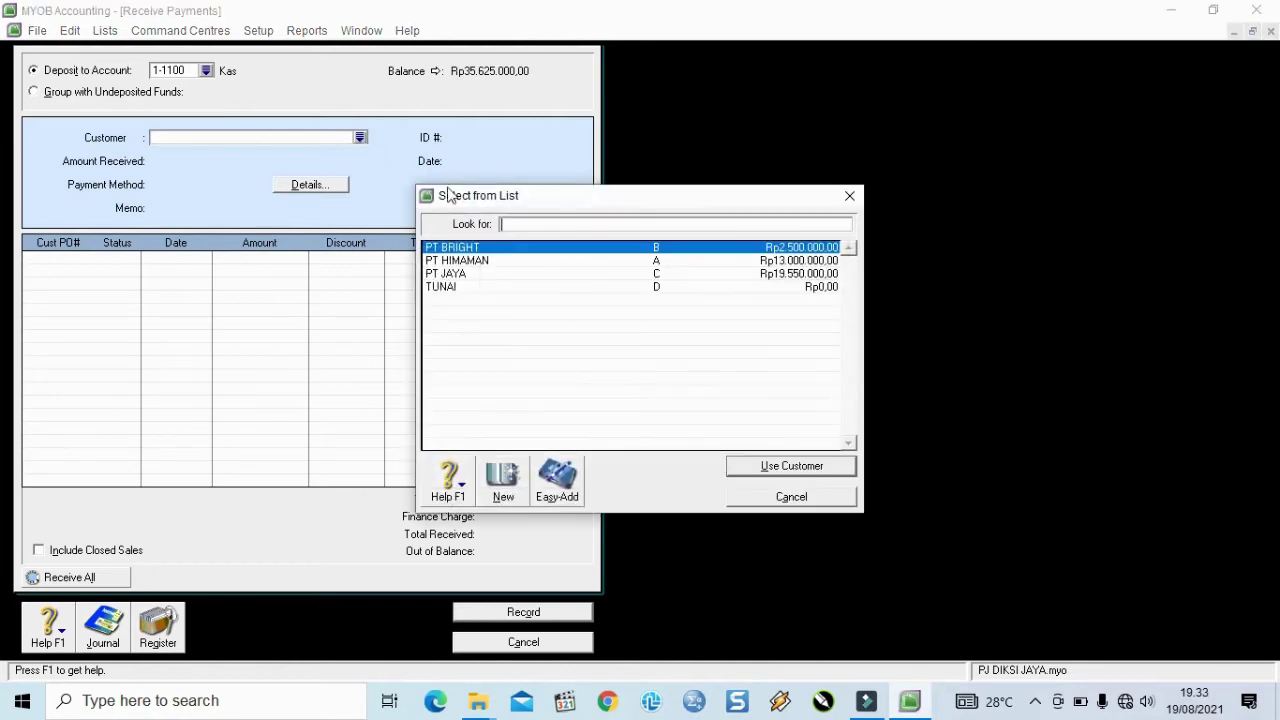
left_click(518, 262)
left_click(756, 470)
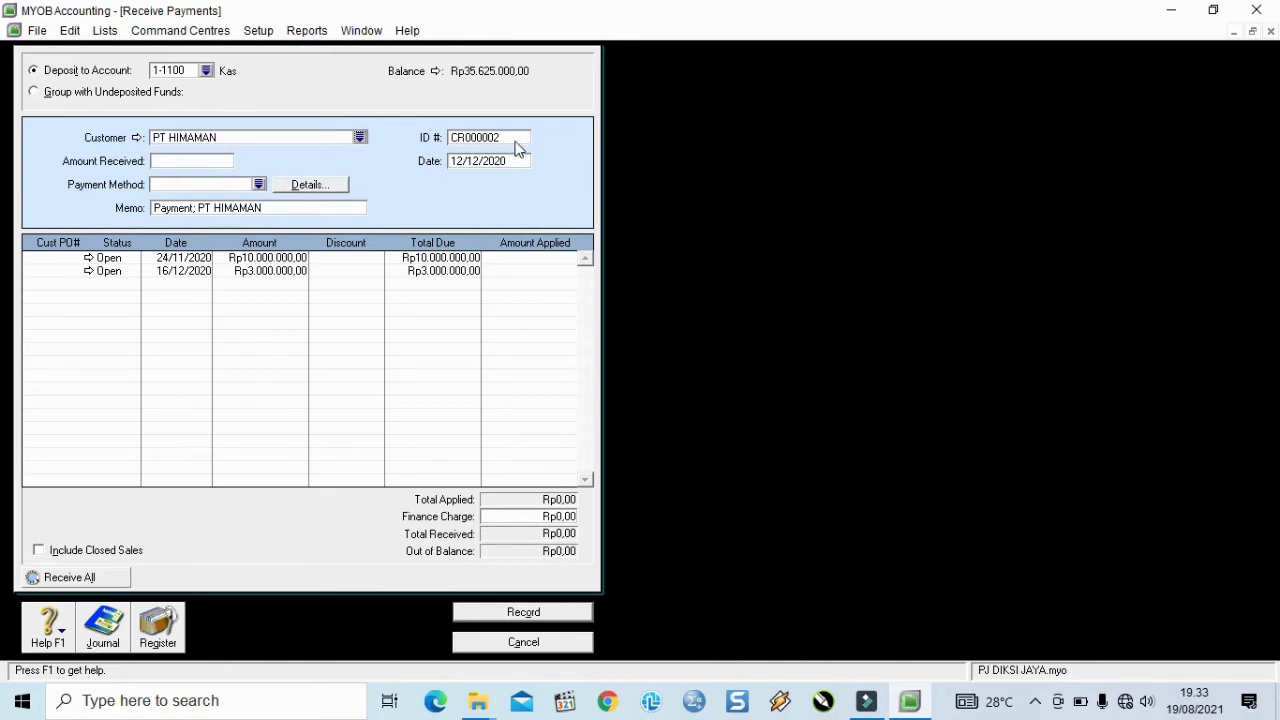
left_click(485, 162)
type("18/12/2020")
key("Tab")
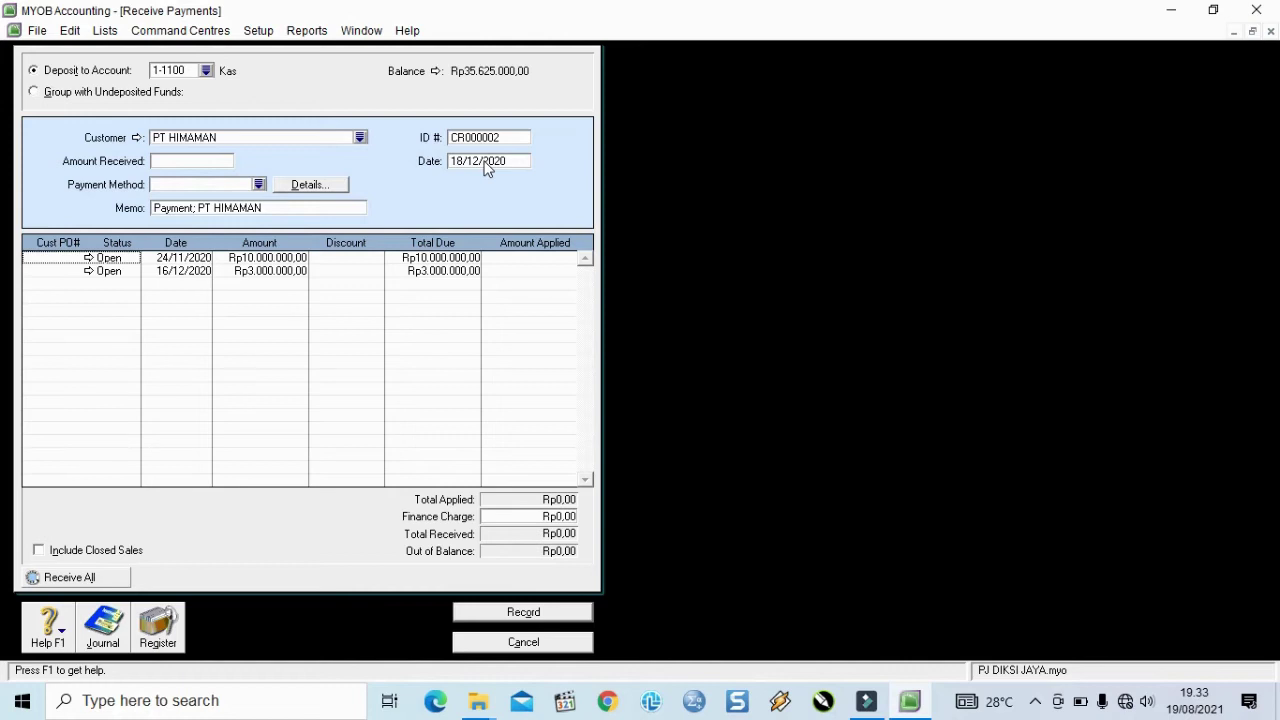
- Set the amount received to Rp5.000.000,00 and reword the memo as "Penerimaan sebagian piutang dari PT HIMAMAN"
left_click(189, 161)
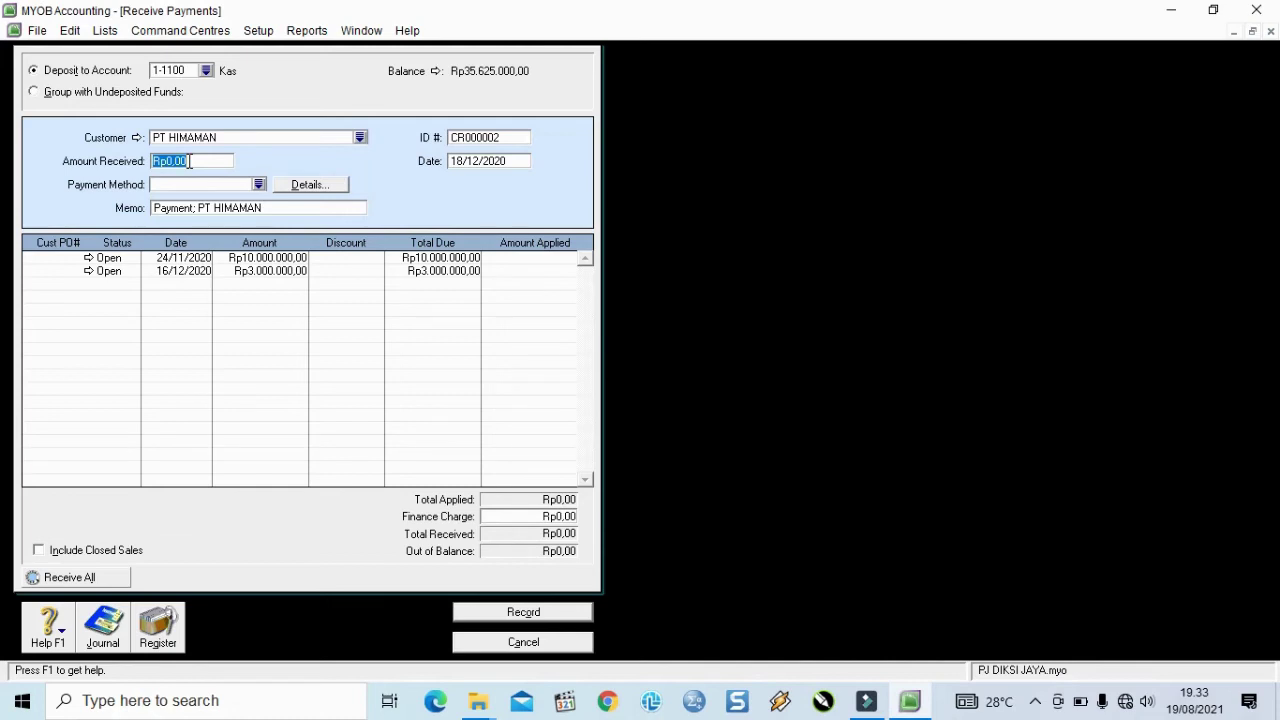
type("5000000")
key("Tab")
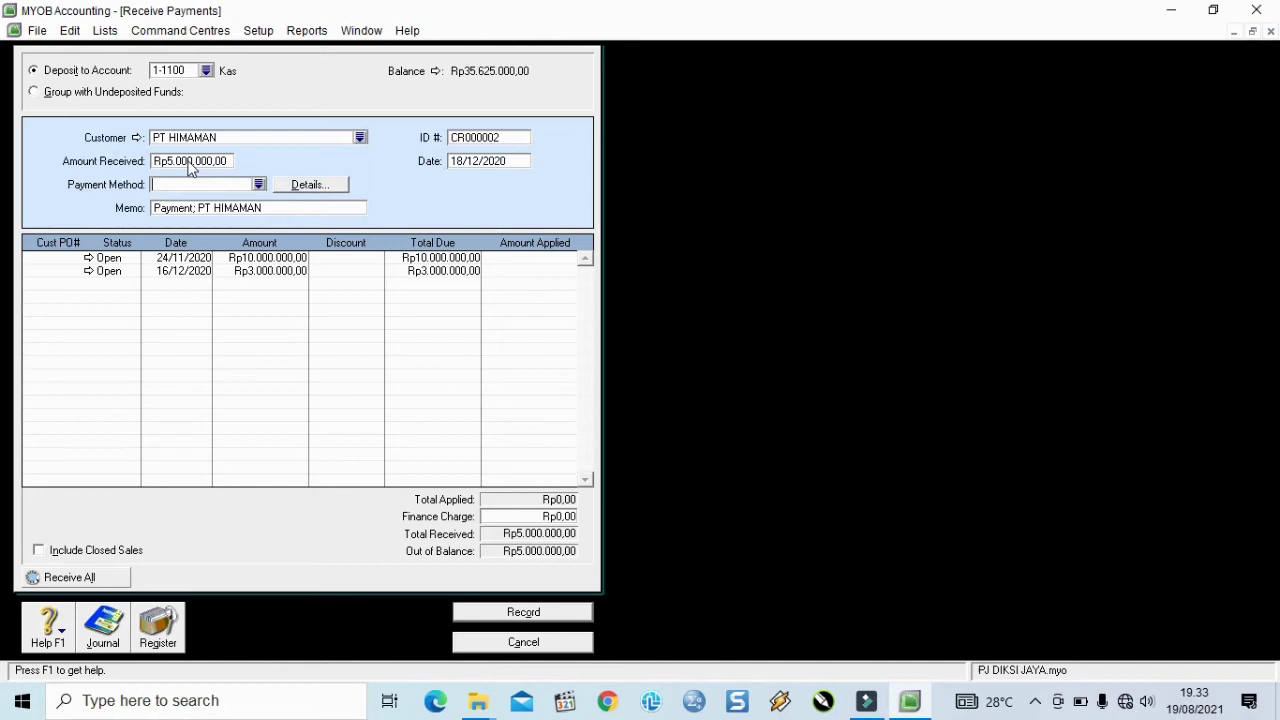
left_click(200, 207)
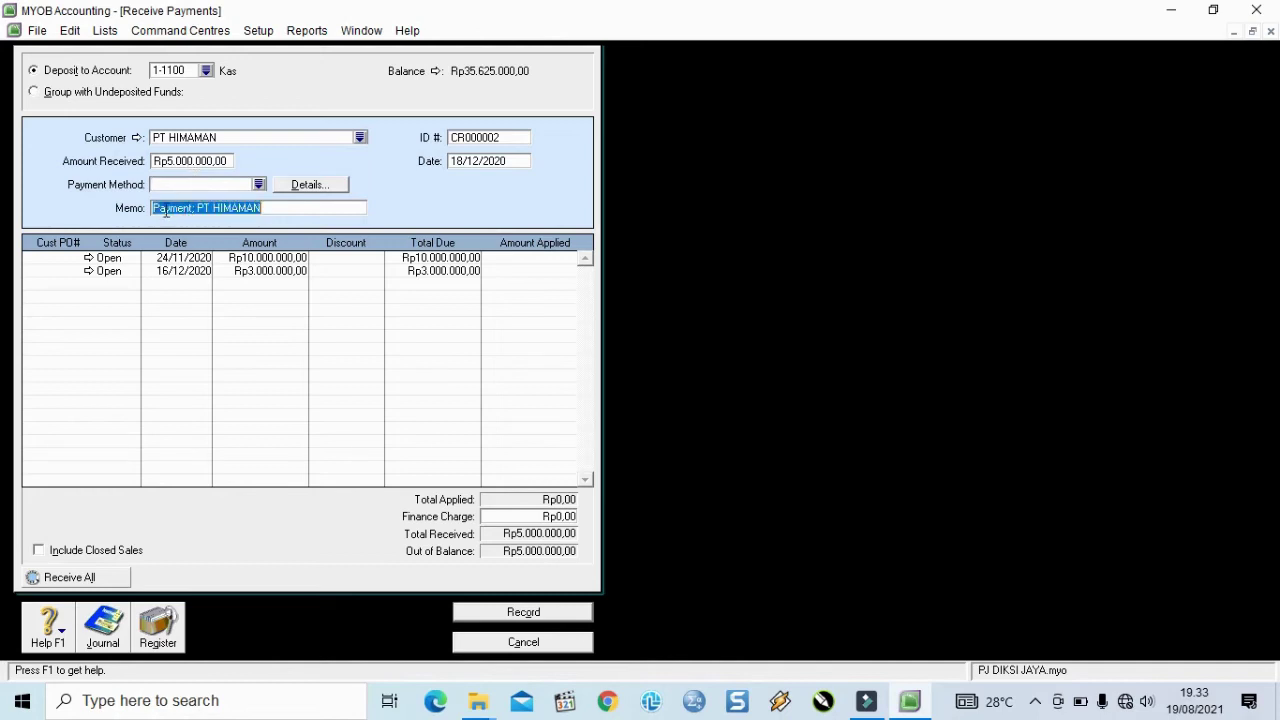
left_click_drag(157, 211, 193, 208)
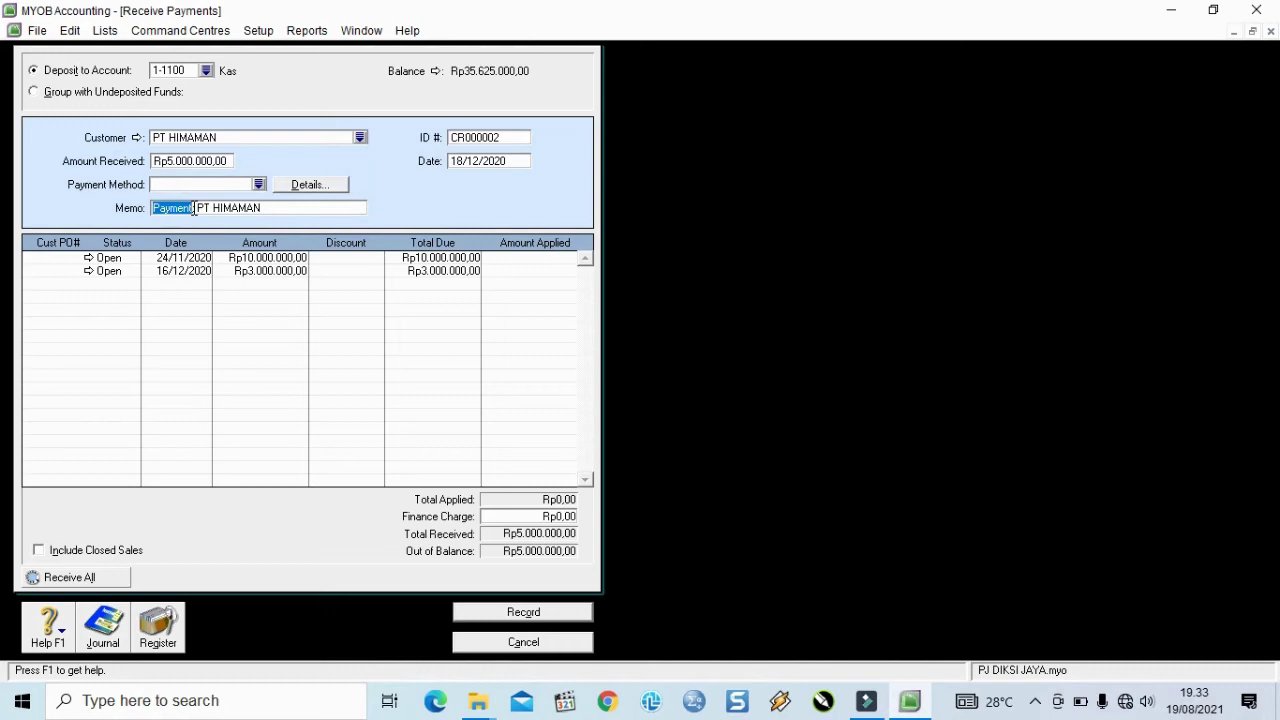
type("Penerimaan")
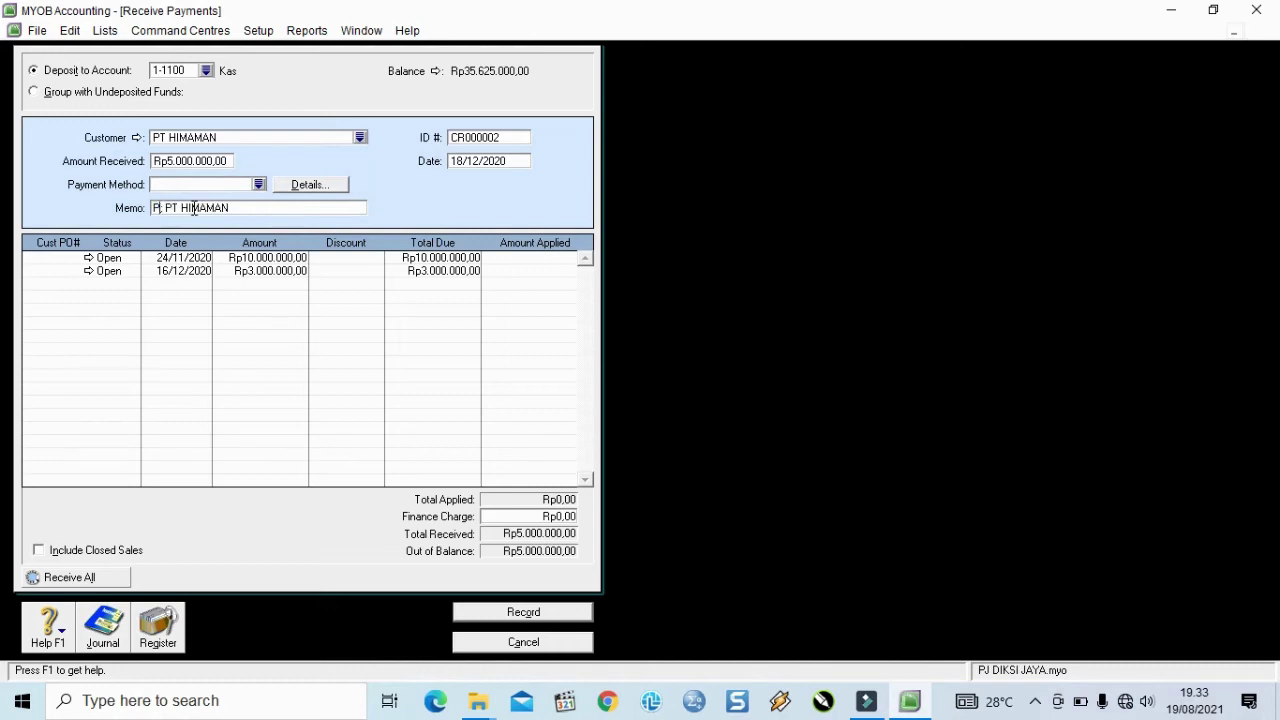
type(" sebag")
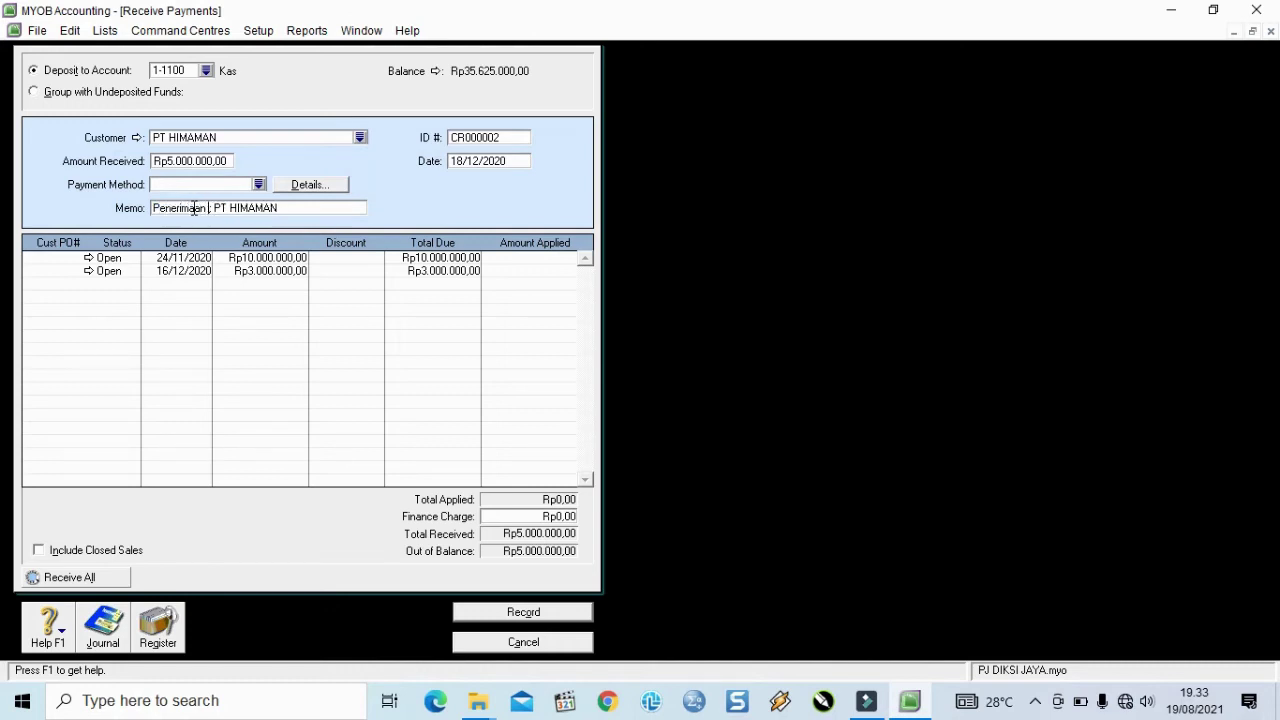
type("ian piutang dari")
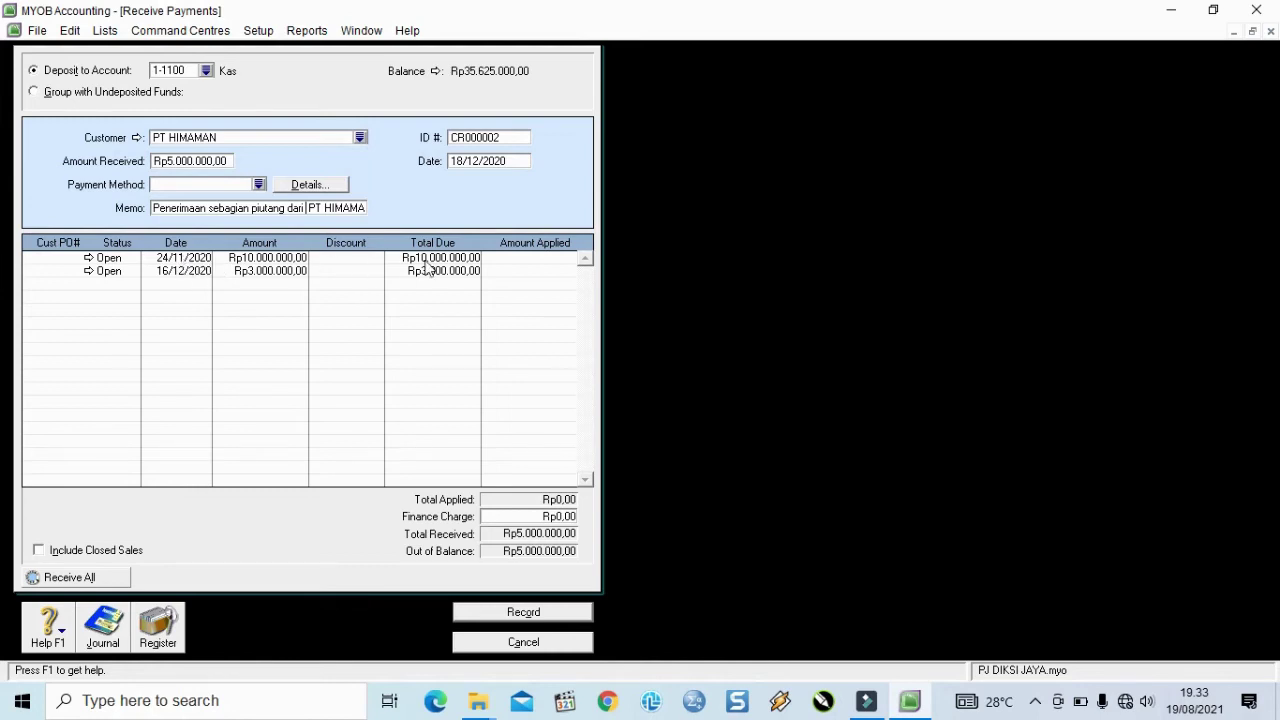
- Apply the Rp5.000.000,00 to PT HIMAMAN's 24/11/2020 invoice, record the payment and close the payment entry window
left_click(506, 259)
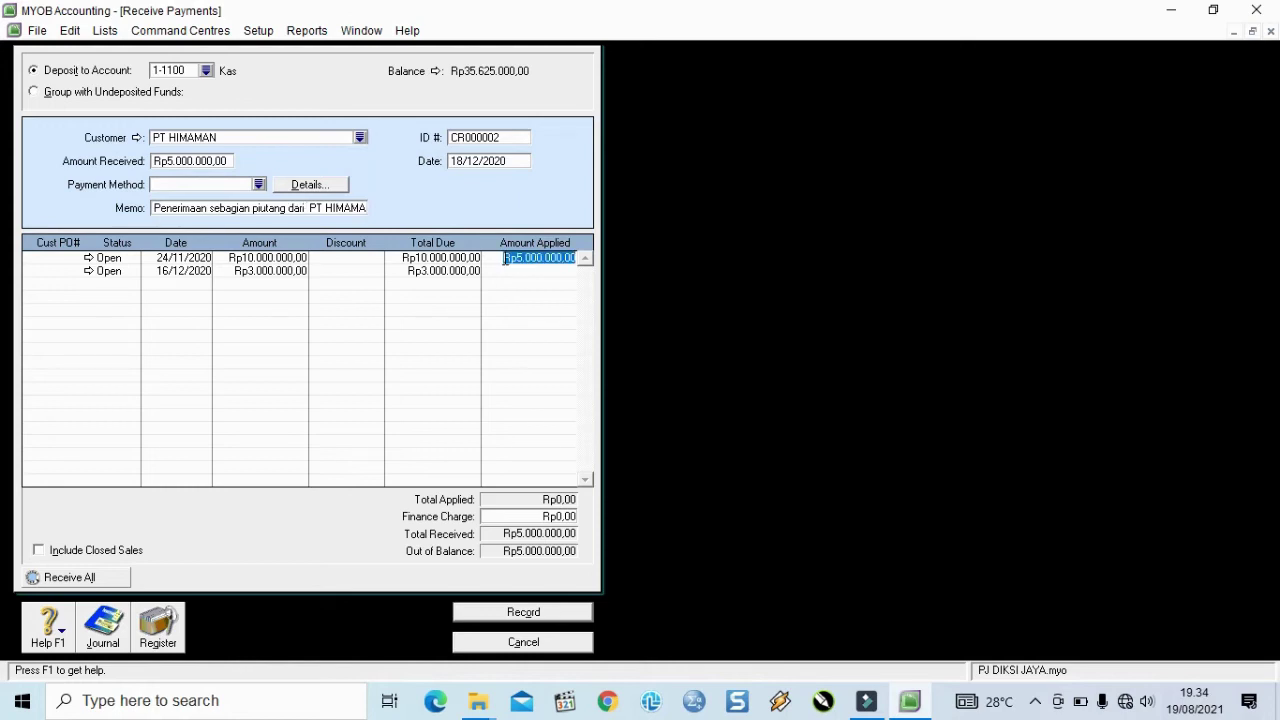
key("Tab")
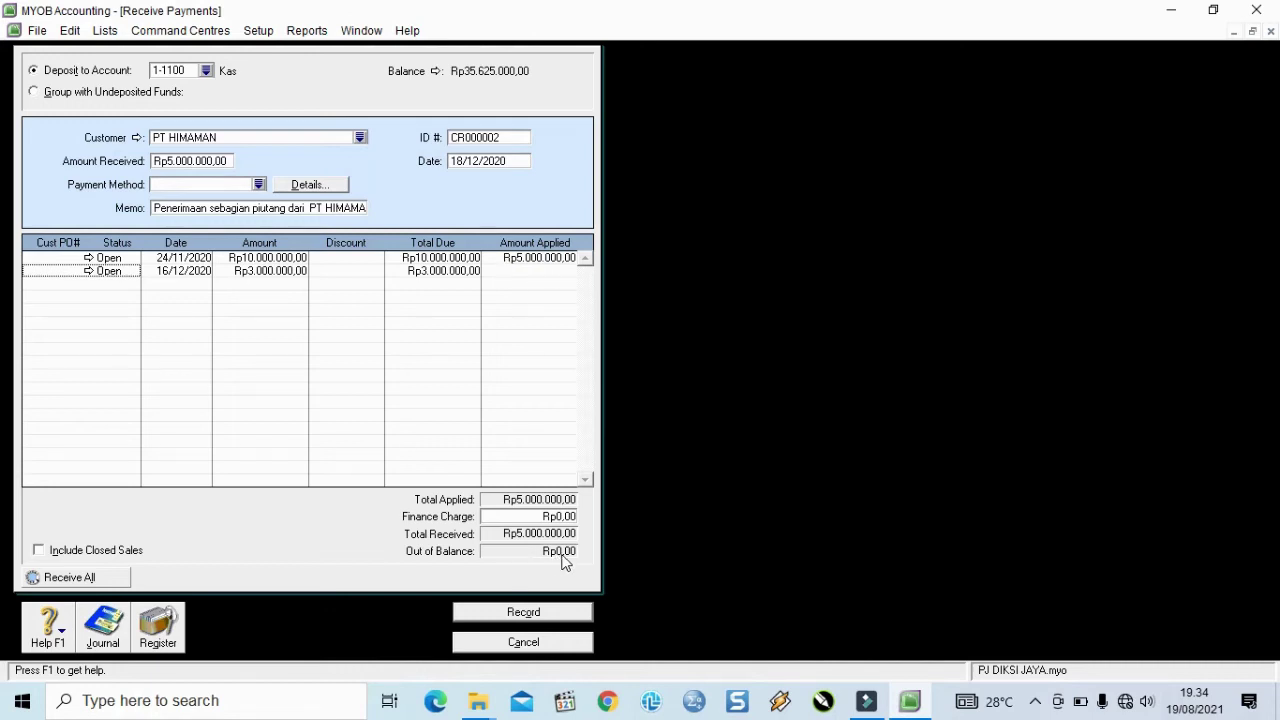
left_click(550, 614)
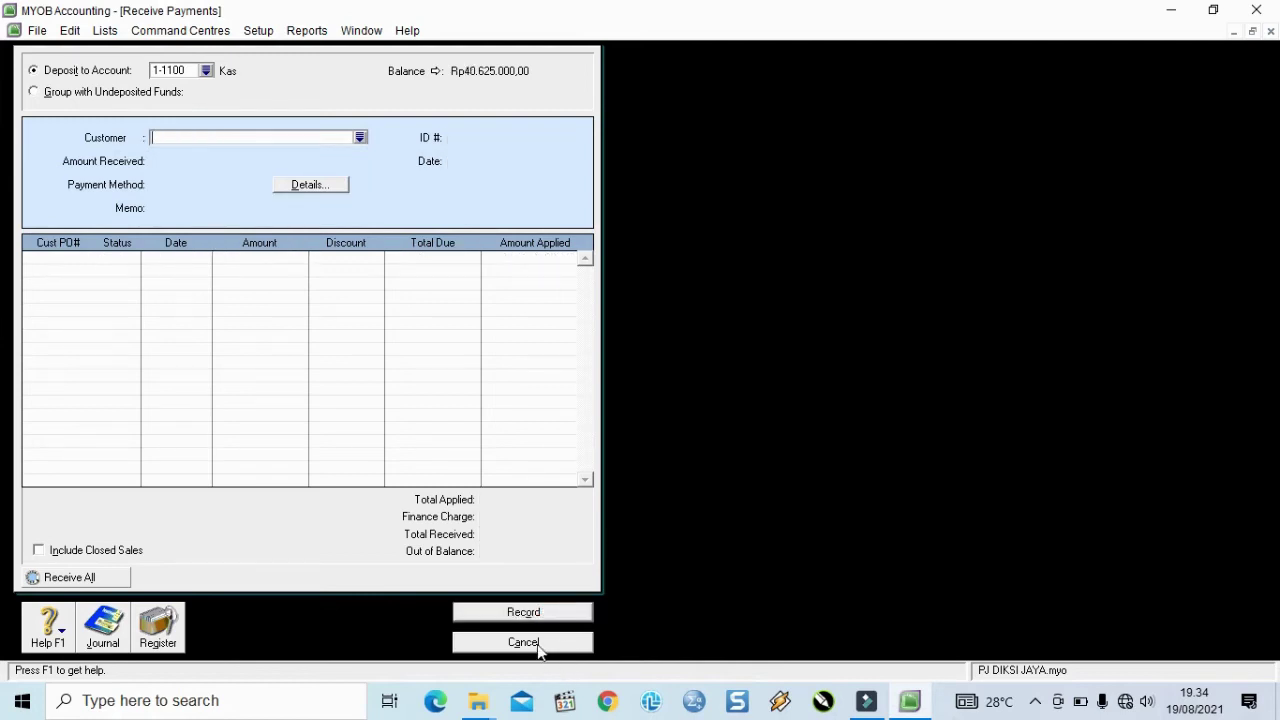
left_click(540, 644)
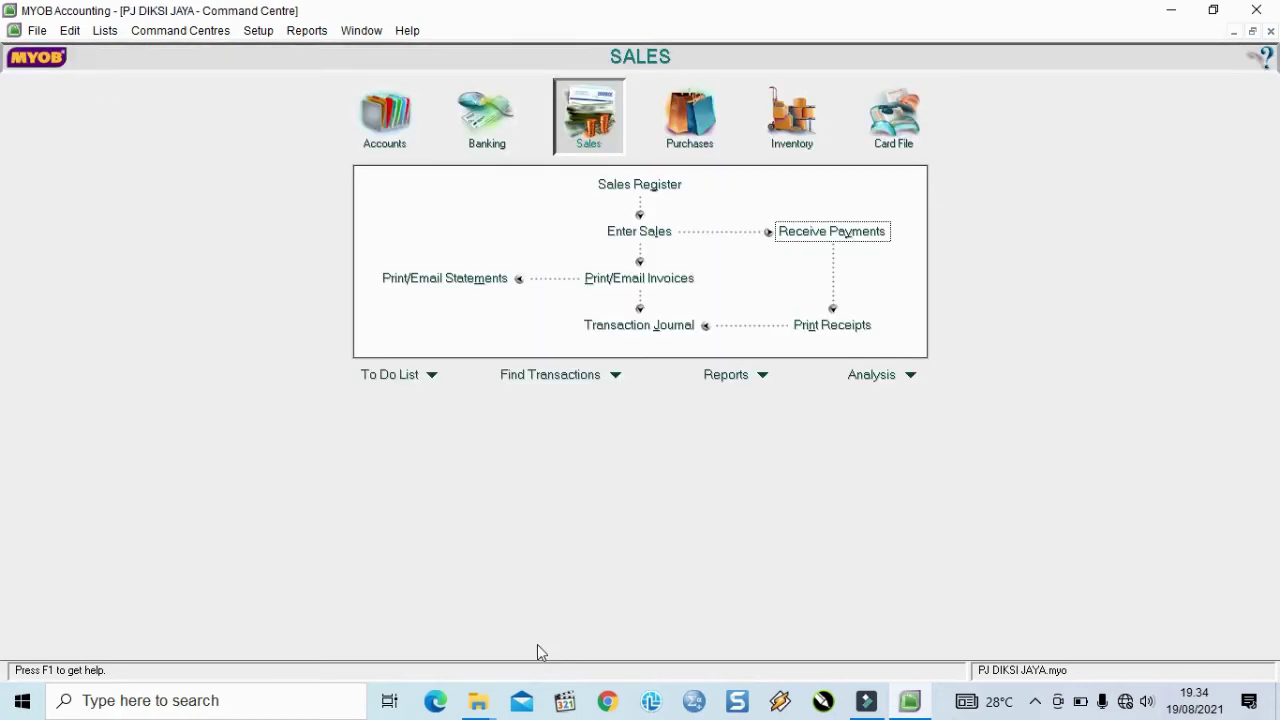
- Check PT HIMAMAN's payment receipt among all transactions in the transaction journal and close the journal
left_click(646, 325)
left_click(494, 60)
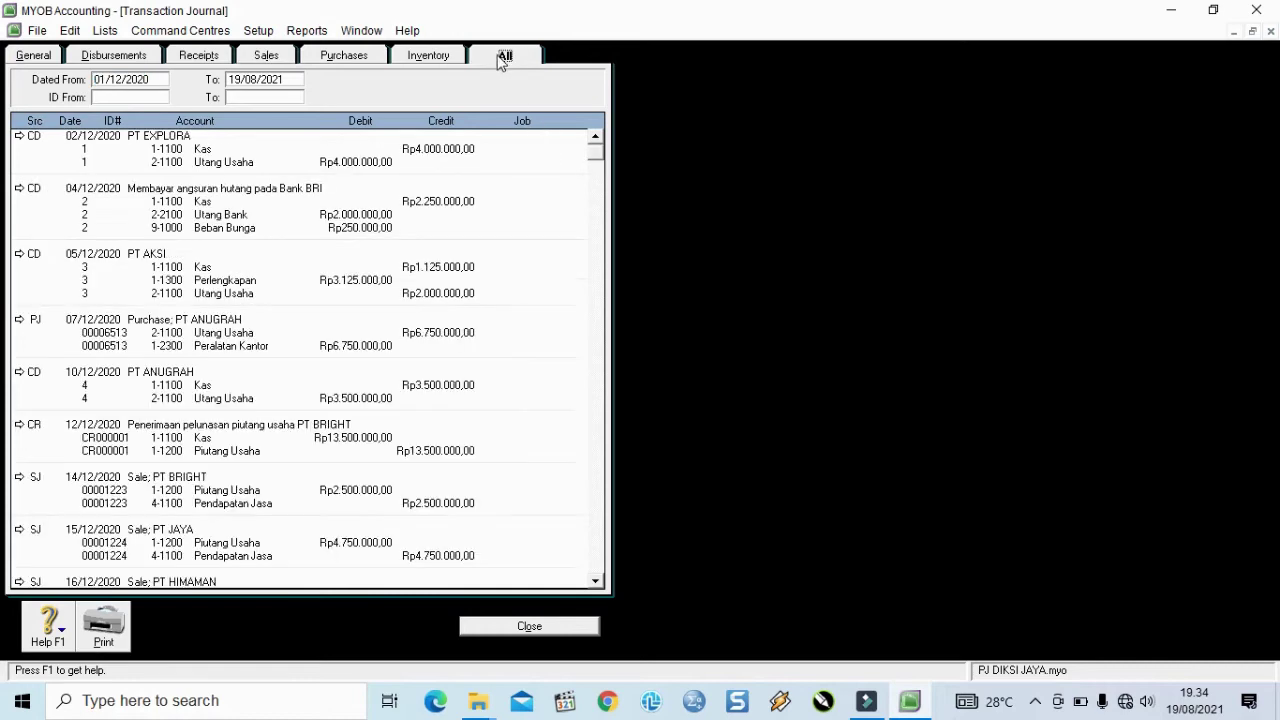
scroll(560, 400, "down", 5)
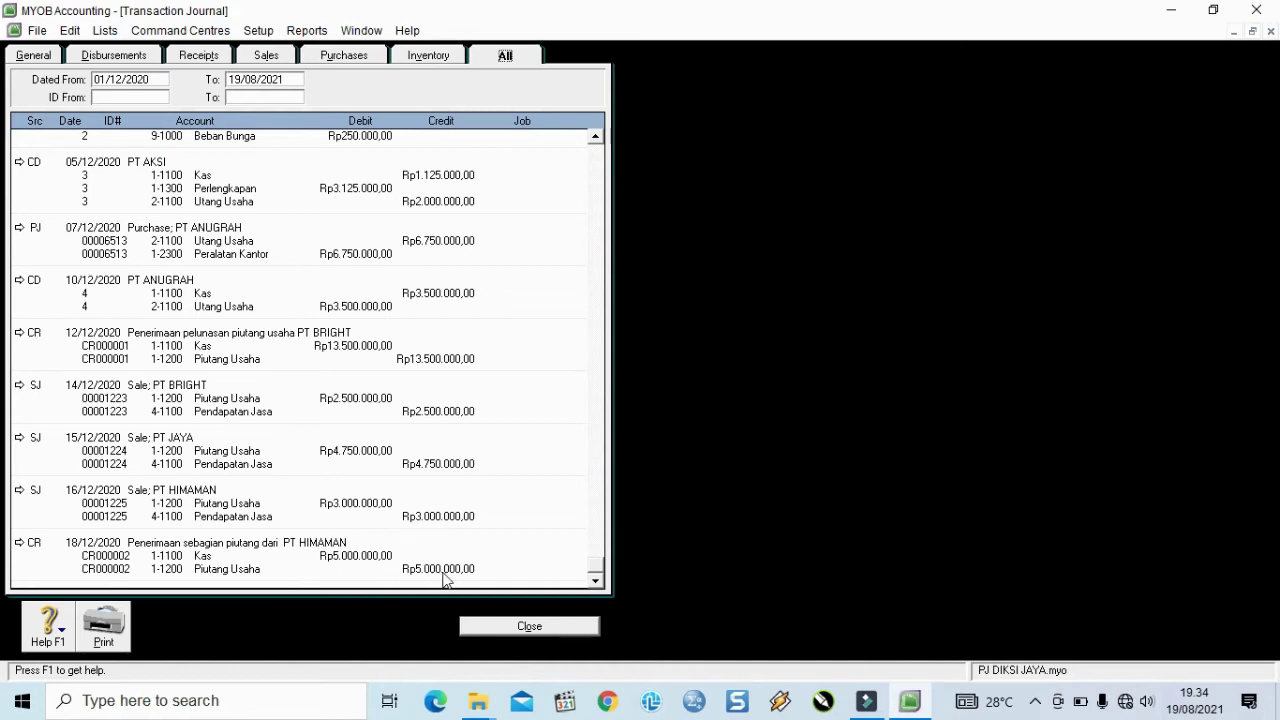
left_click(515, 627)
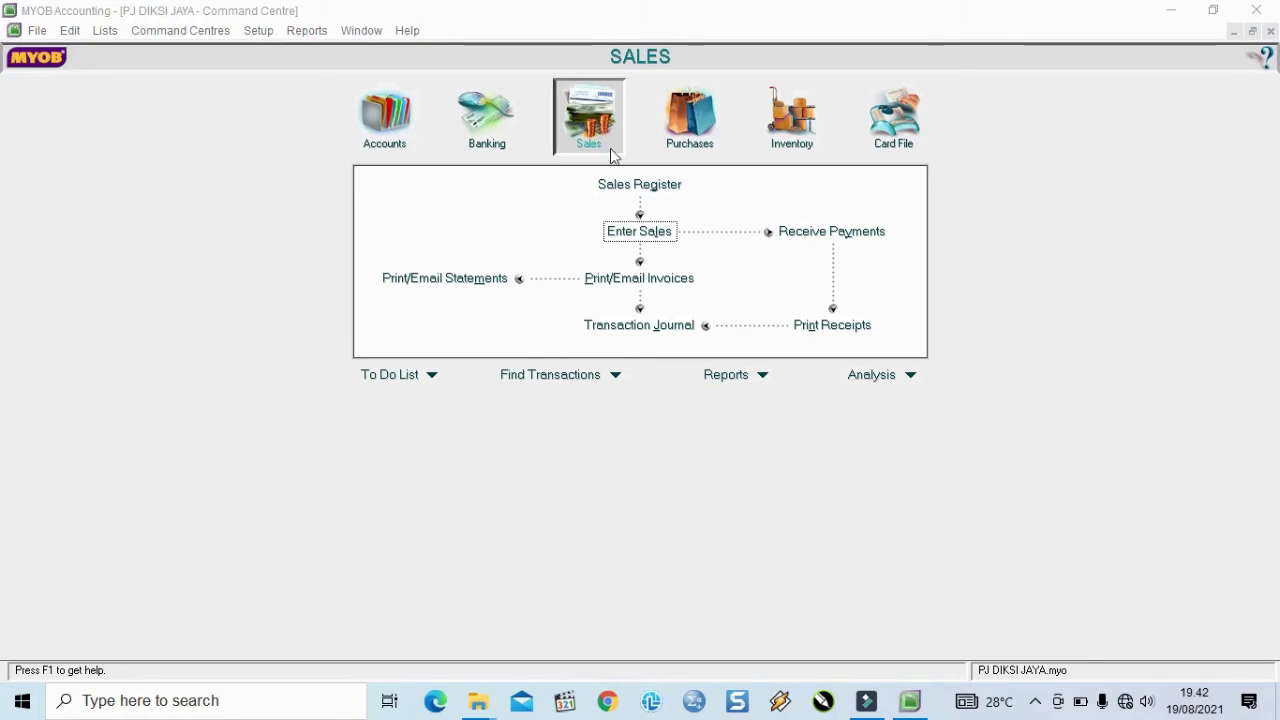
- Start a new sales invoice for customer TUNAI and set its date to 20/12/2020
left_click(639, 238)
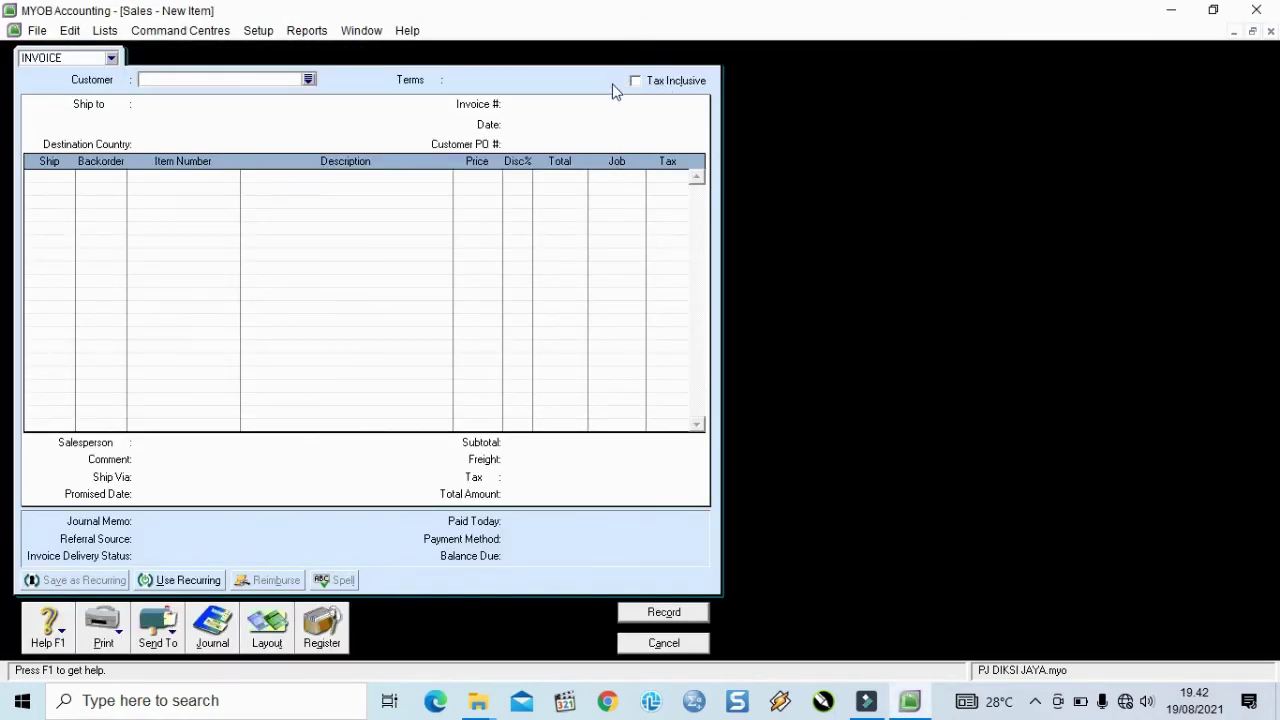
left_click(309, 79)
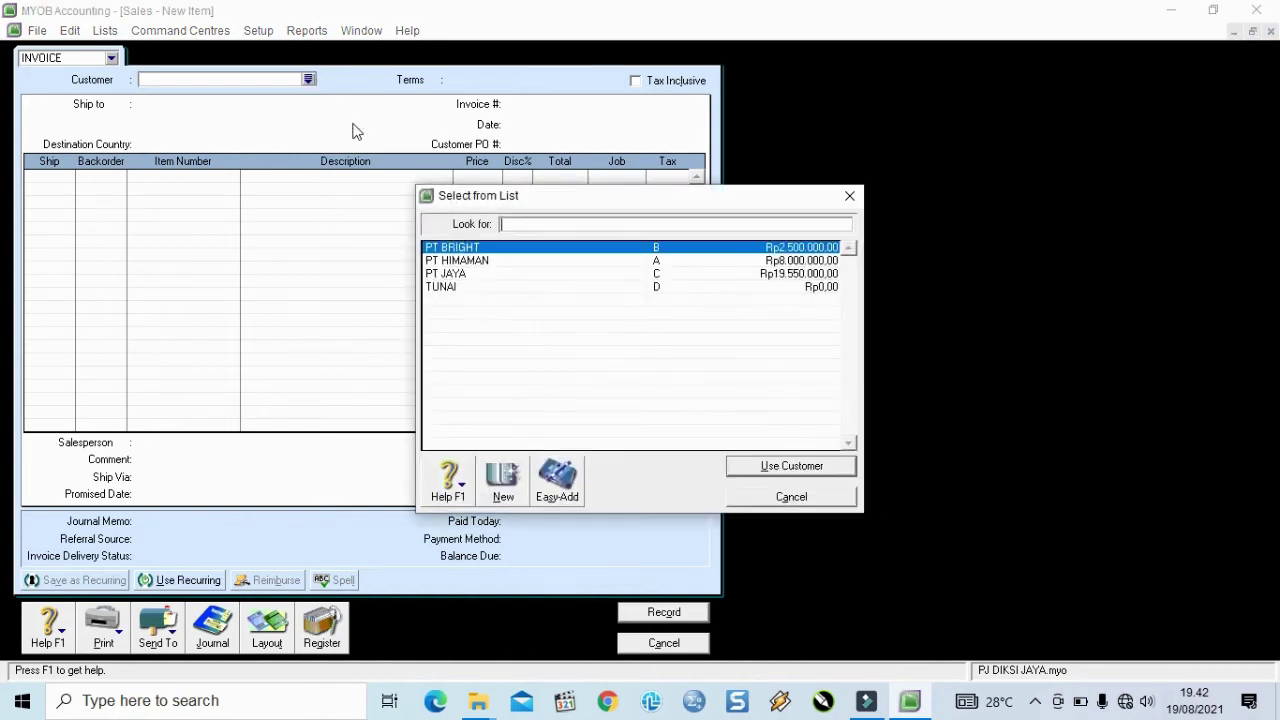
left_click(476, 288)
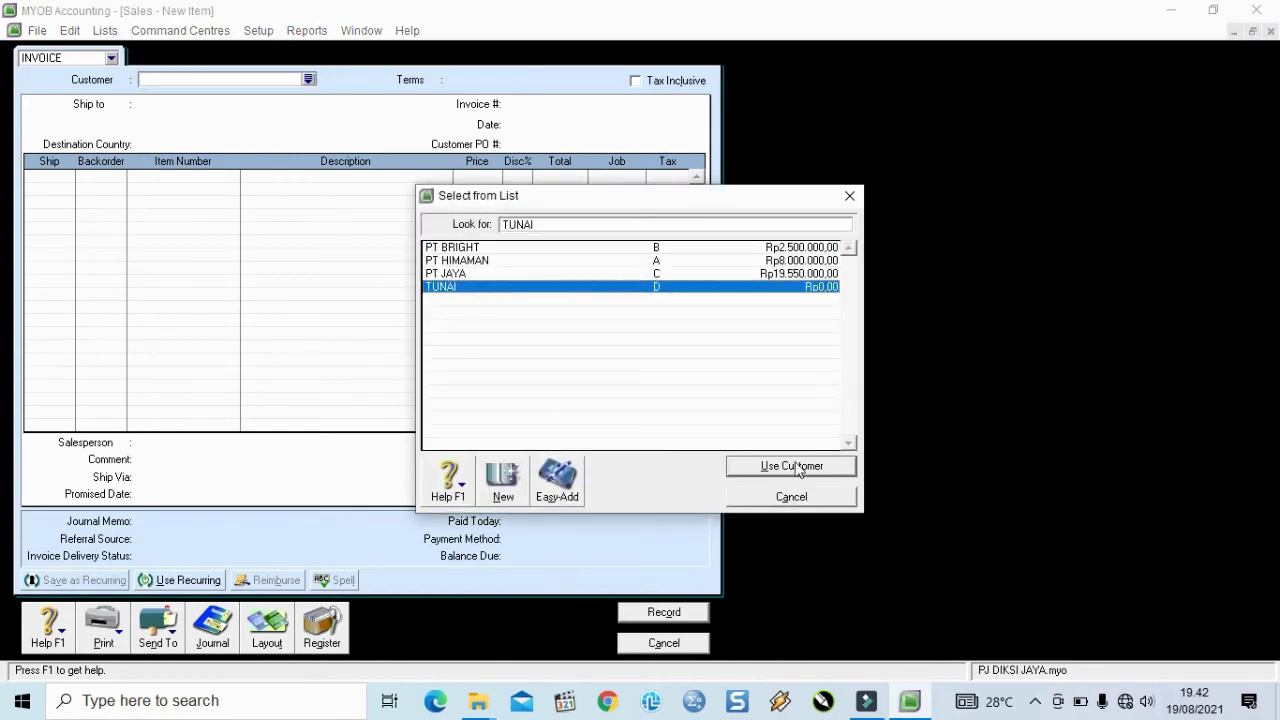
left_click(800, 466)
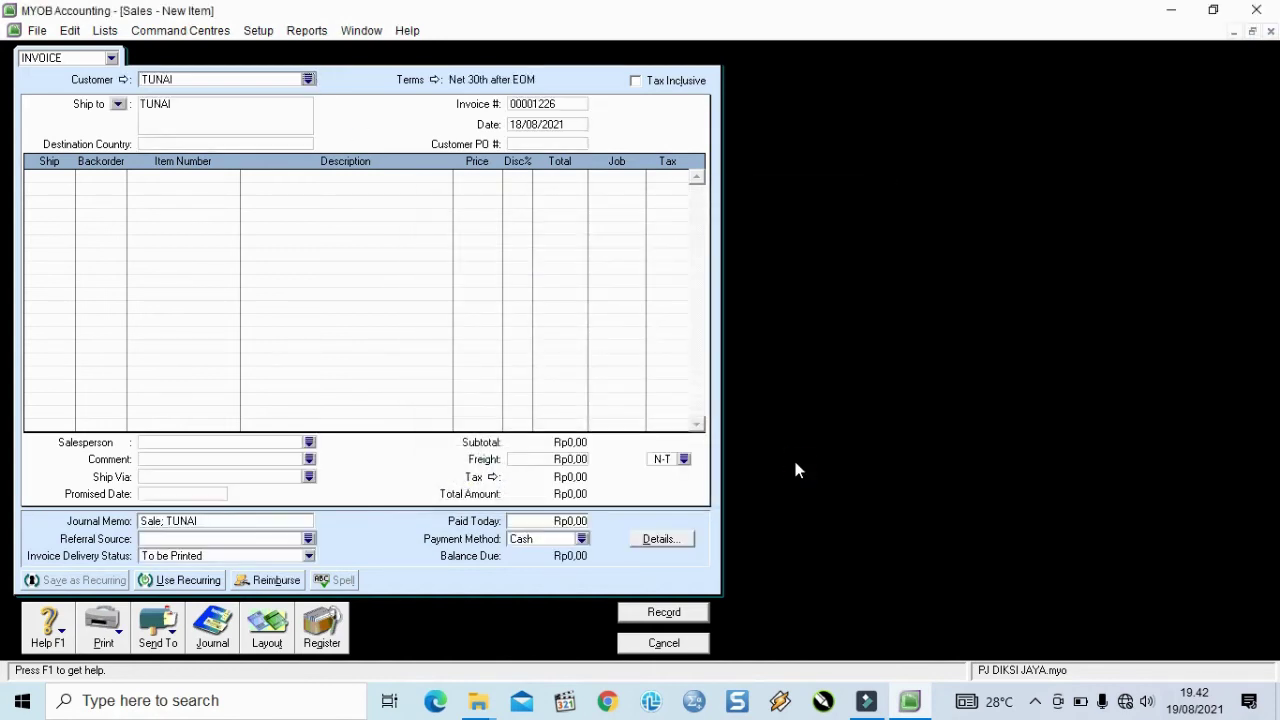
left_click(541, 124)
type("20/12/2020")
key("Tab")
- Add an invoice line for 18 units of item J1, Sewa Mobil Honda Civic
left_click(48, 177)
type("18")
key("Tab")
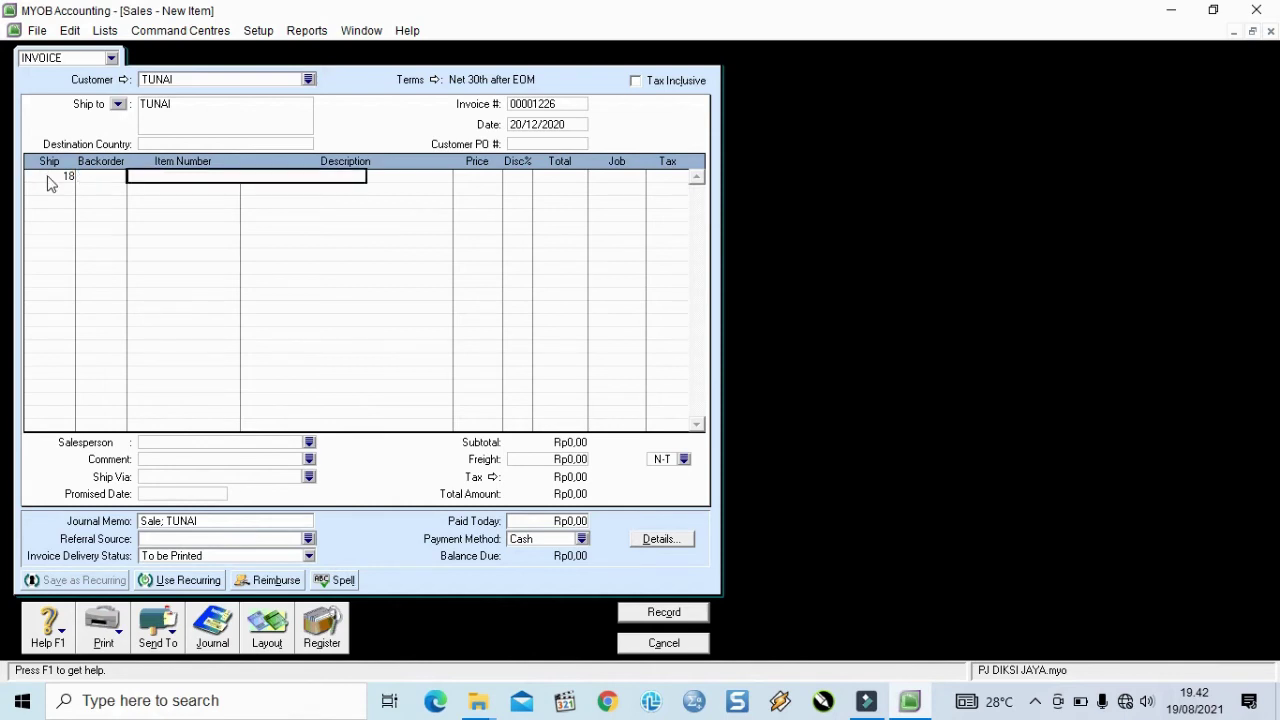
key("Tab")
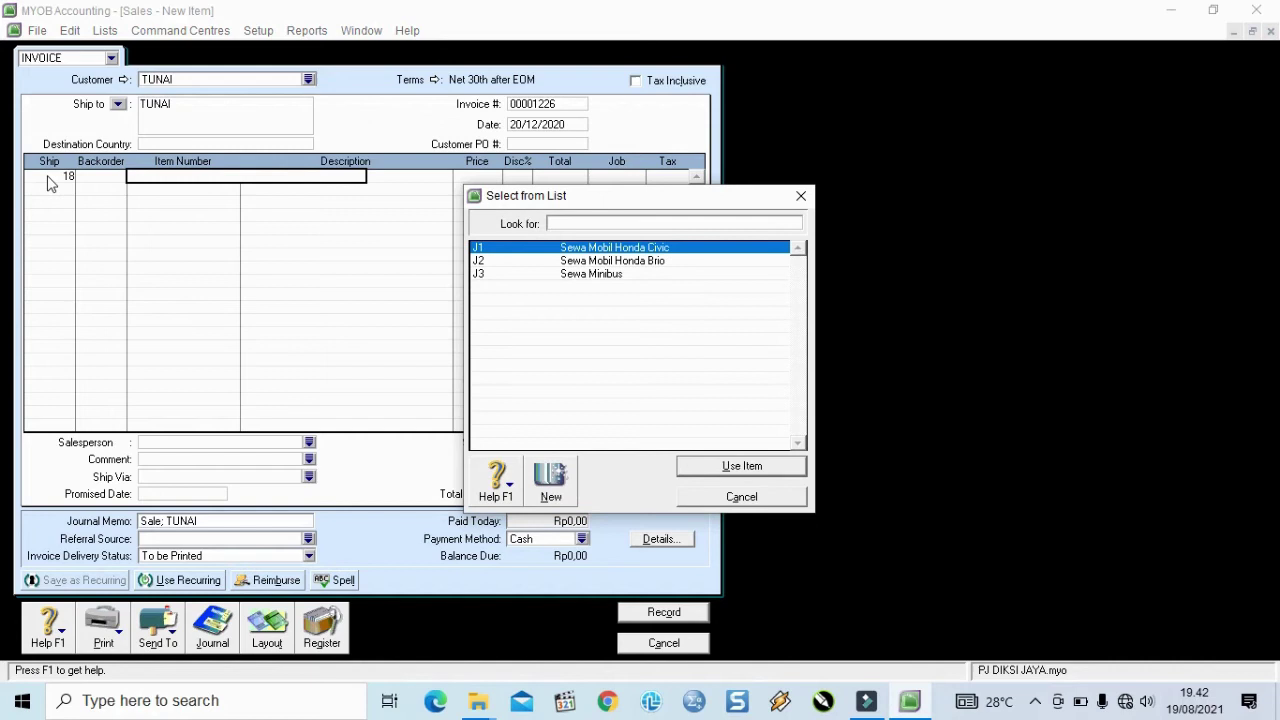
left_click(741, 467)
key("Tab")
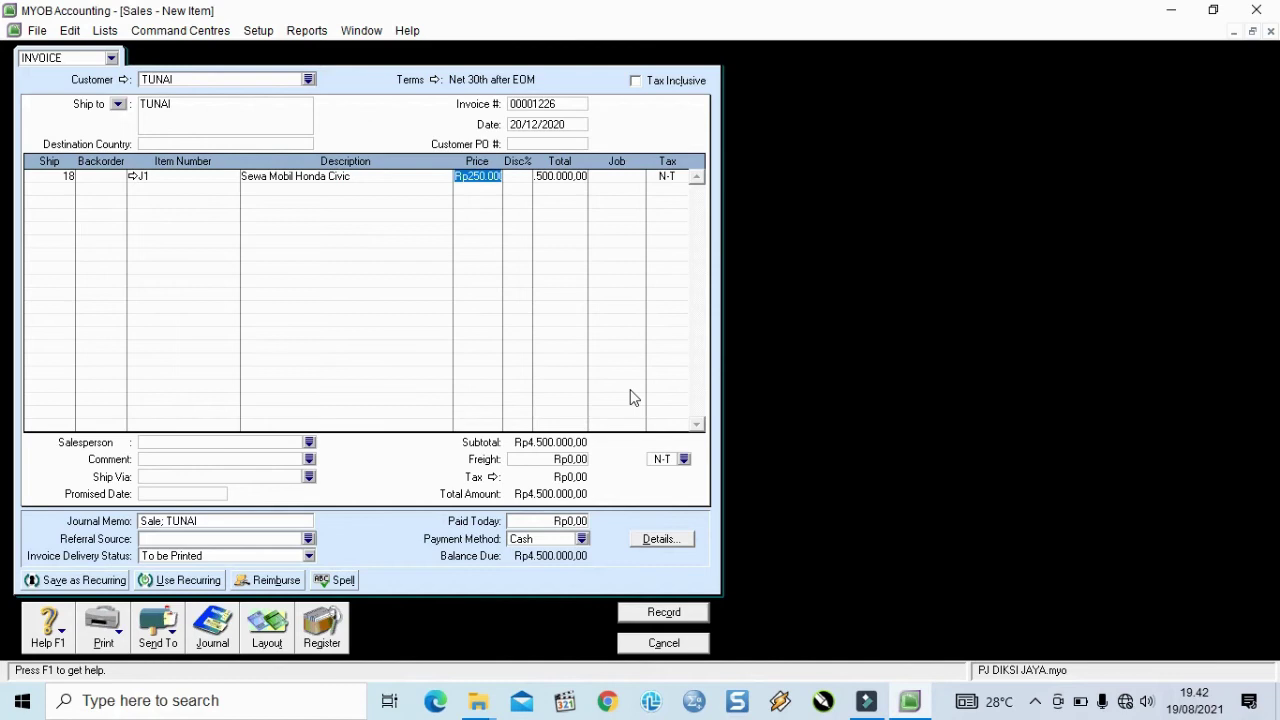
key("Tab")
key("Tab")
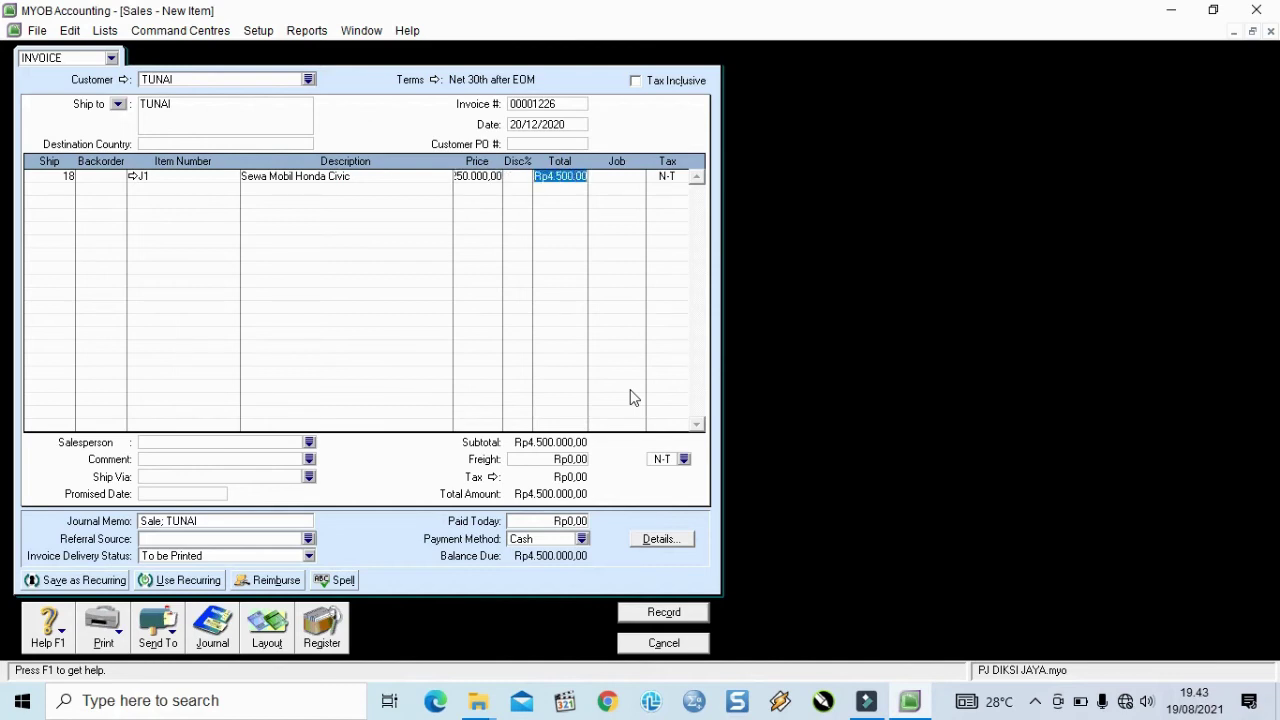
key("Tab")
key("Tab")
key("Tab")
- Add a second invoice line for 20 units of item J2, Sewa Mobil Honda Brio
type("20")
key("Tab")
key("Tab")
key("Tab")
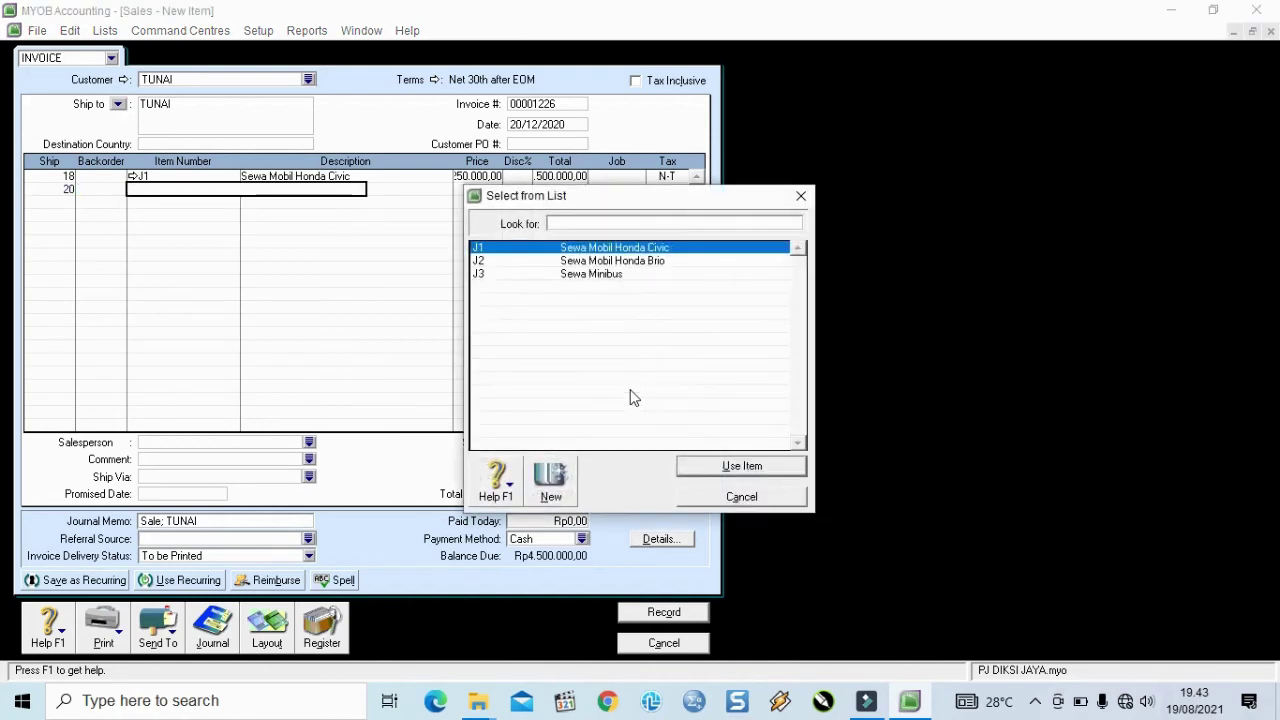
left_click(612, 261)
left_click(746, 466)
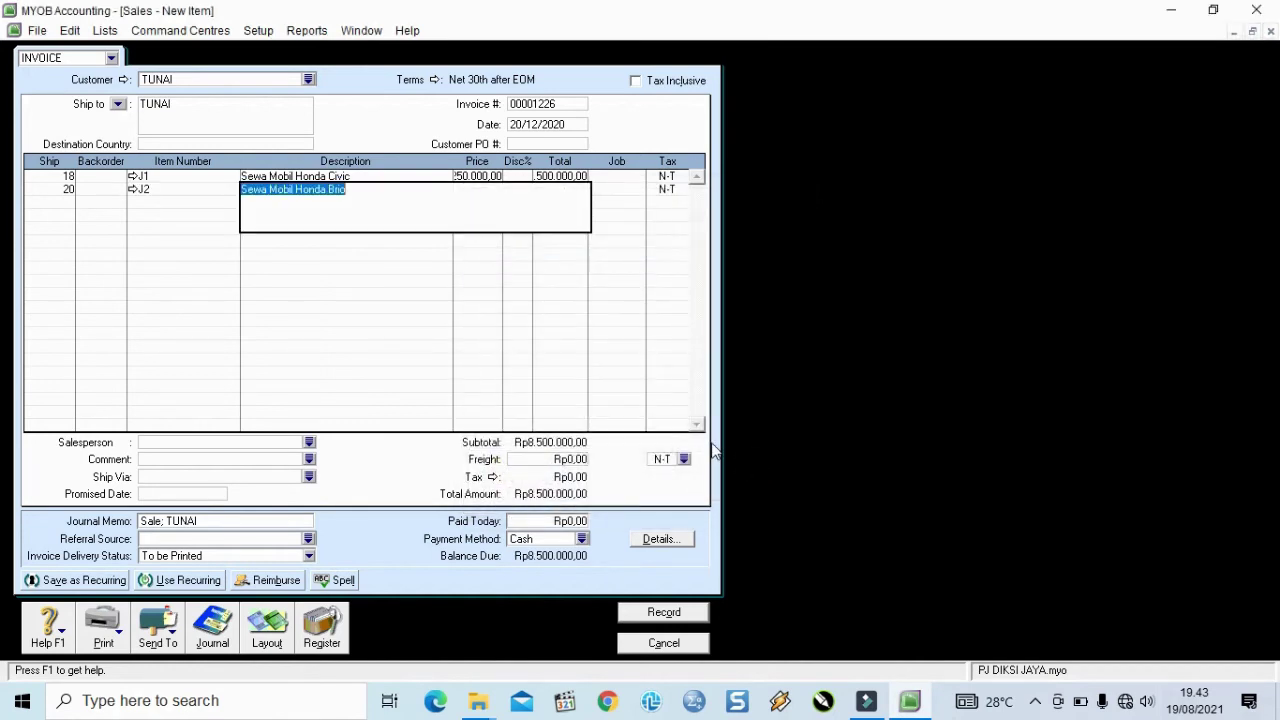
key("Tab")
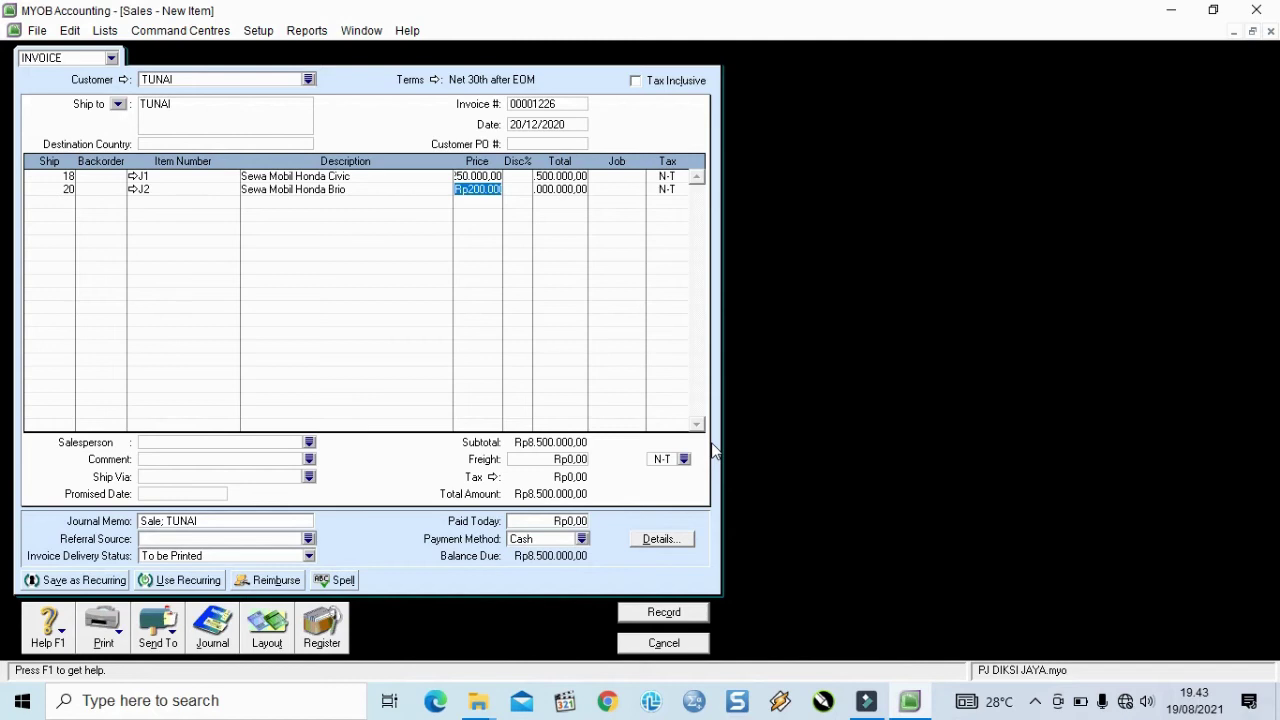
key("Tab")
key("Tab")
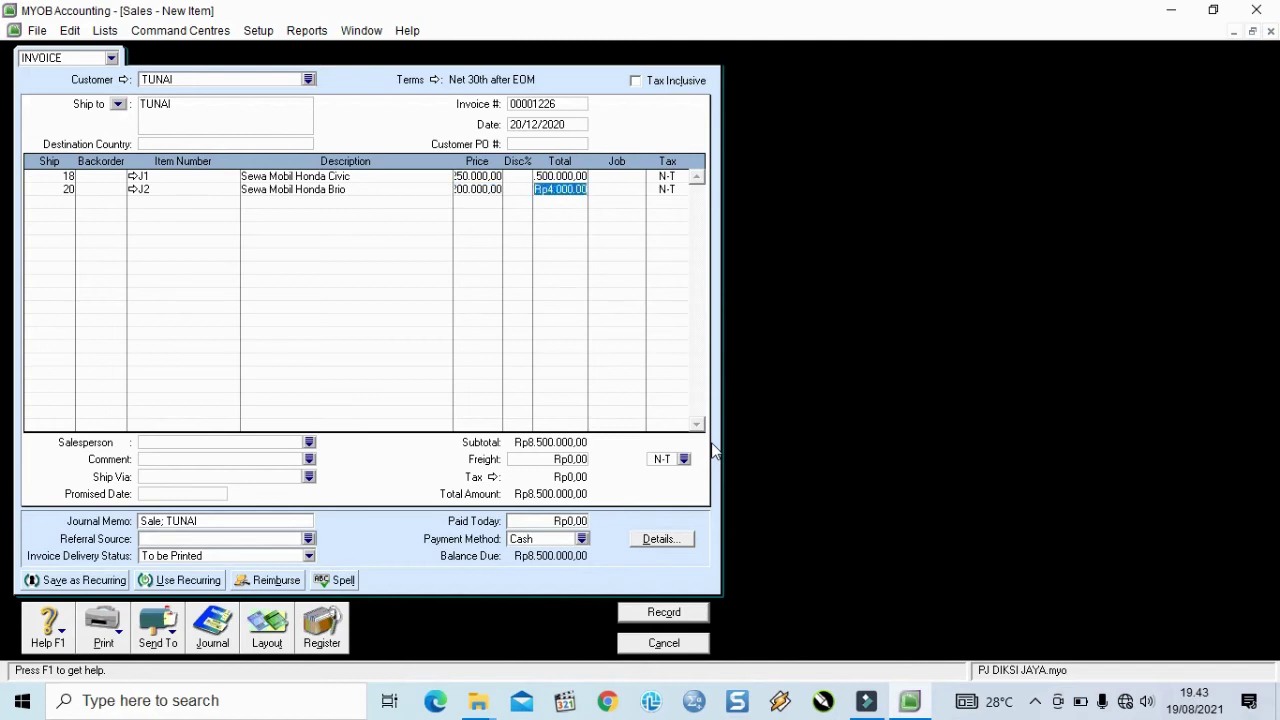
key("Tab")
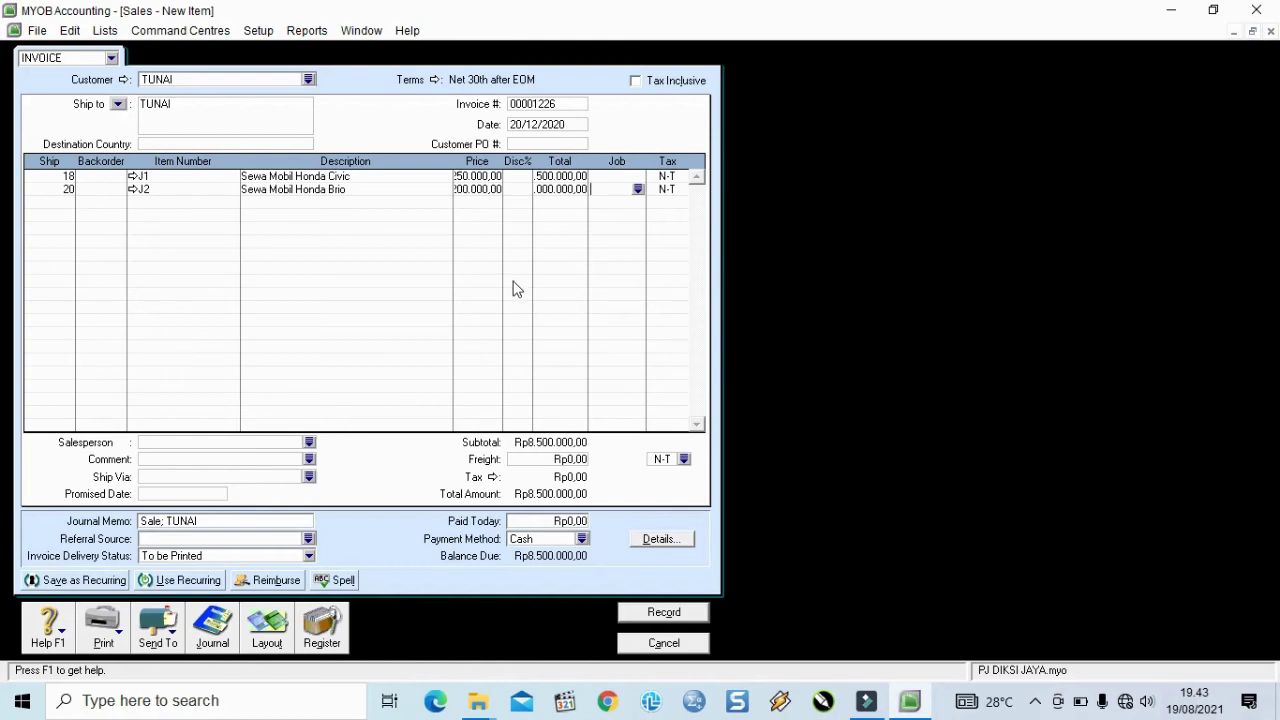
- Set the amount paid today on the TUNAI invoice to Rp8.500.000,00
left_click(556, 520)
type("8.500.0")
type("00000")
key("Tab")
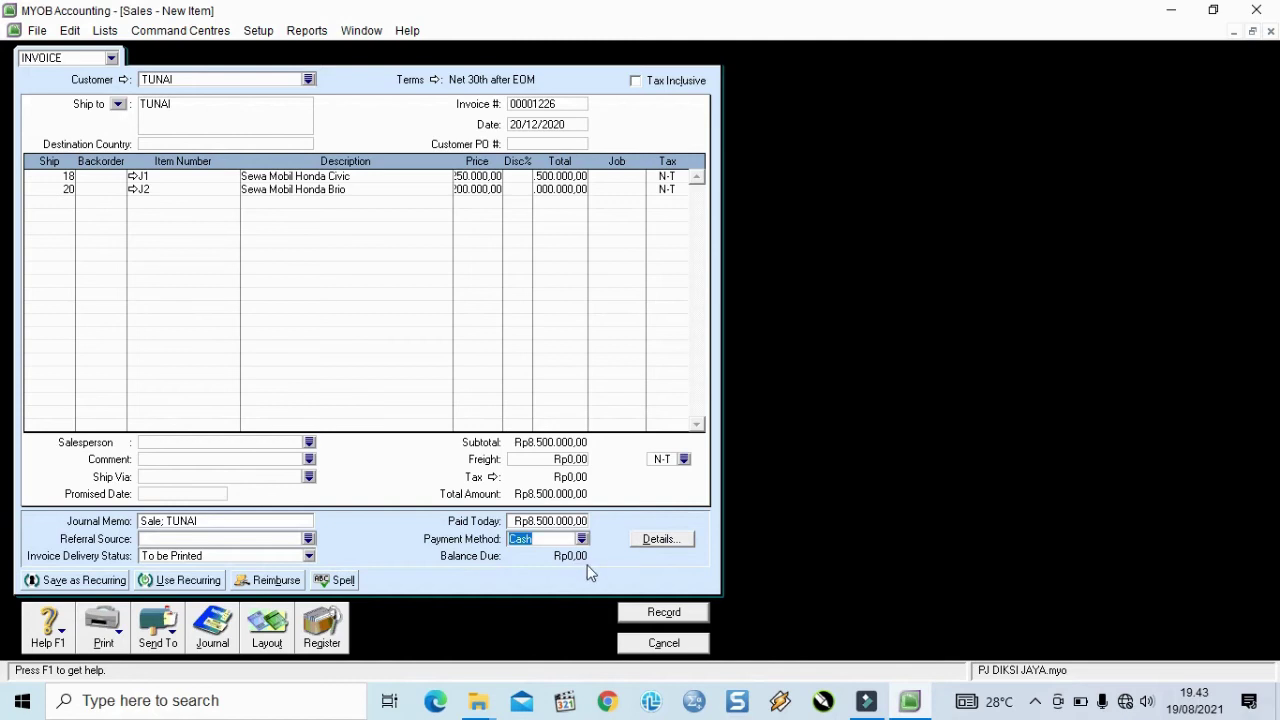
- Record the TUNAI sales invoice, ignoring the spelling suggestions, and close the sales entry window
left_click(655, 606)
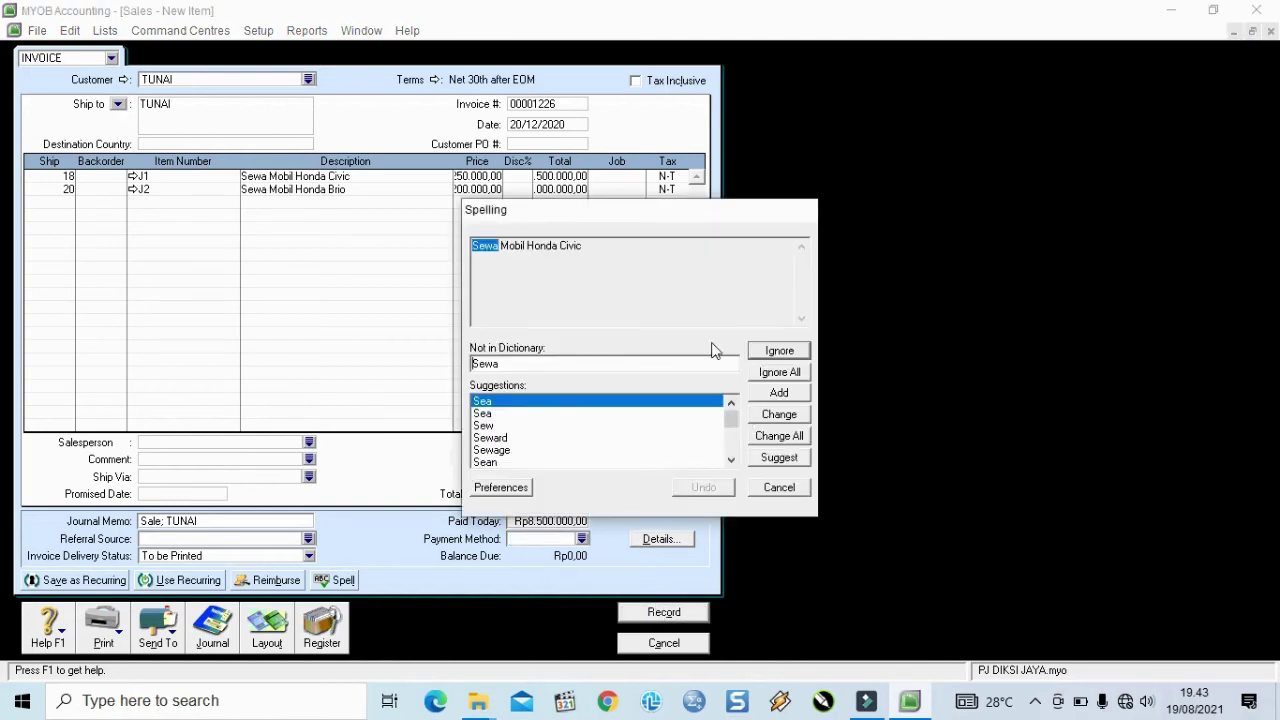
left_click(785, 353)
left_click(779, 351)
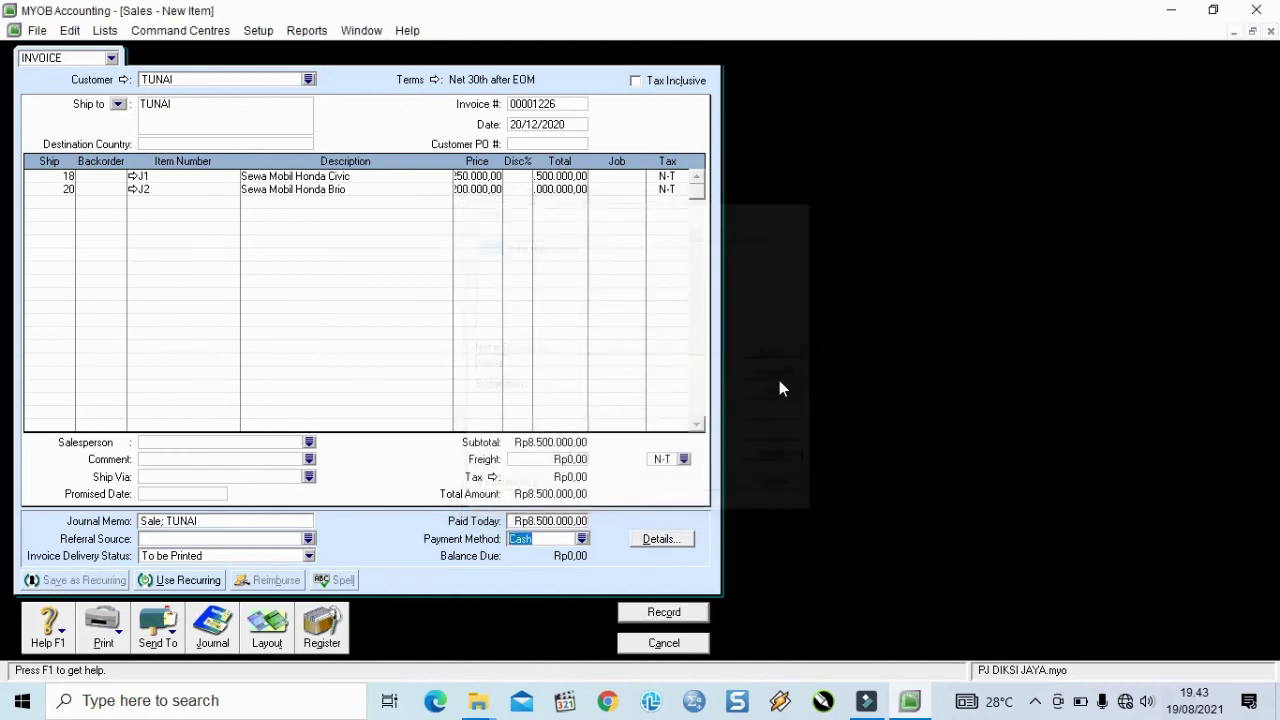
left_click(663, 643)
- Check the 20/12/2020 TUNAI sale and its cash receipt among all transactions in the Transaction Journal, and close the journal
left_click(646, 326)
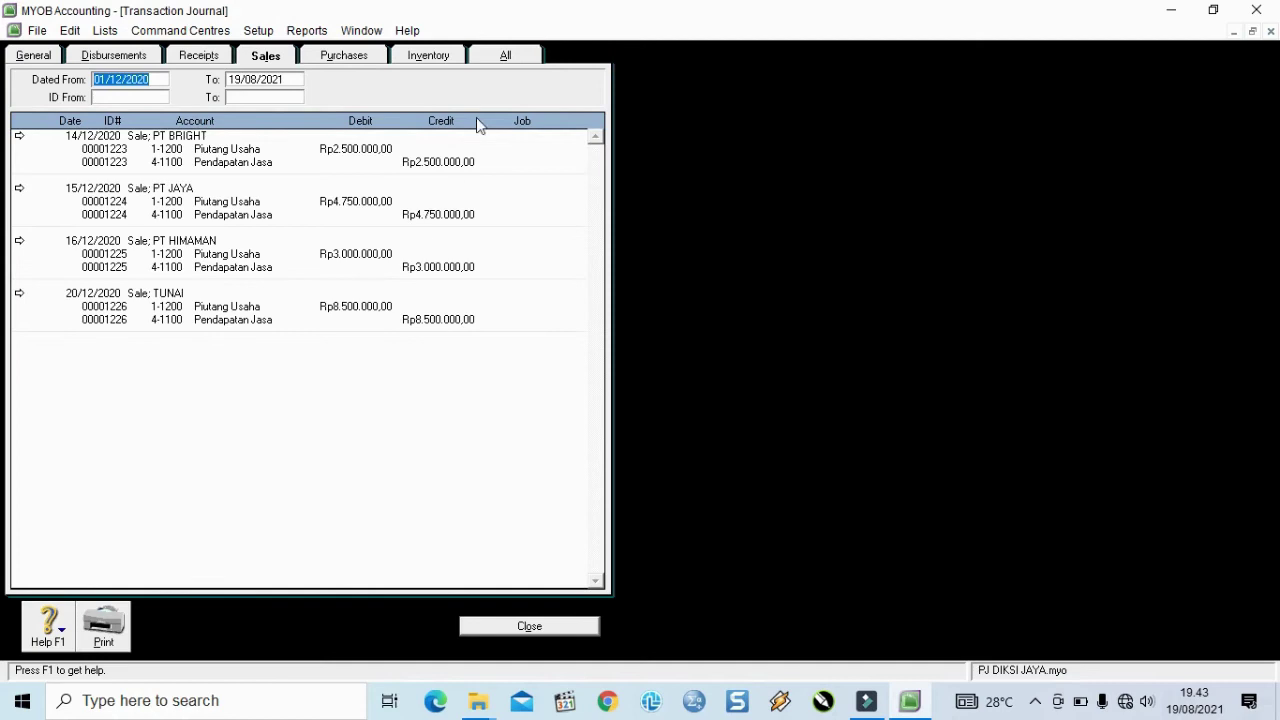
left_click(506, 55)
scroll(301, 421, "down", 5)
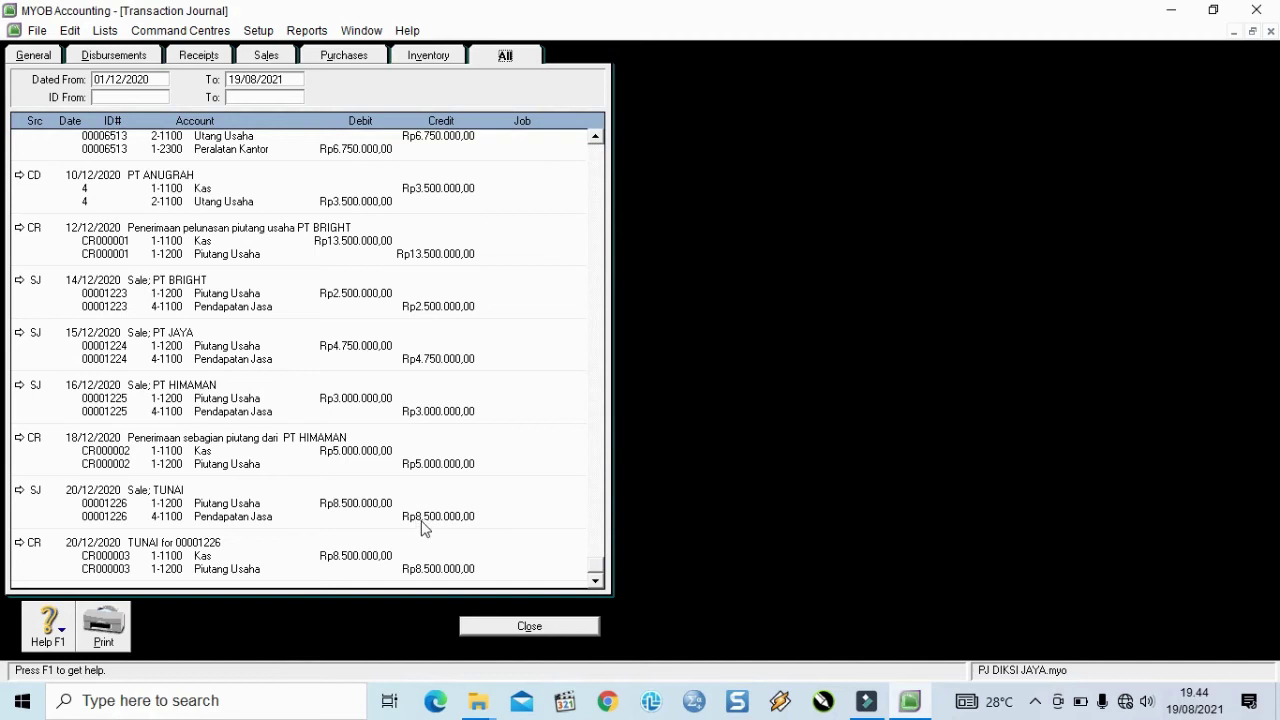
left_click(510, 628)
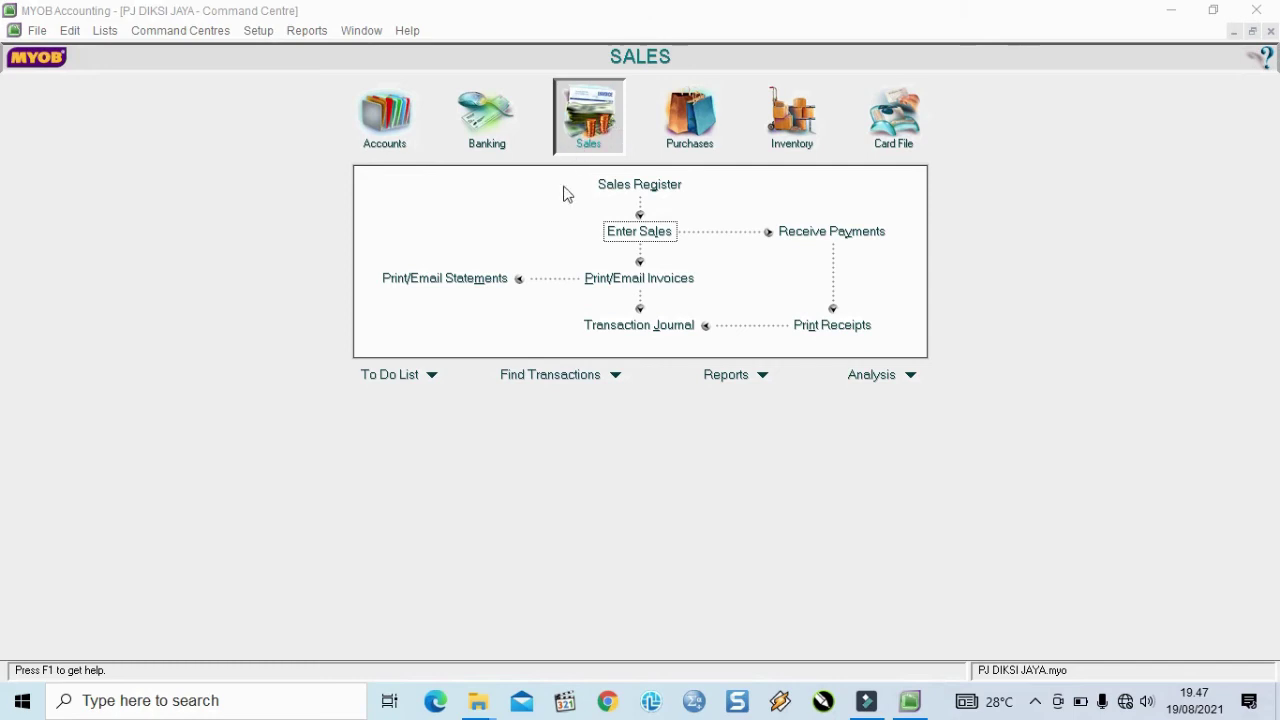
- Start a new sales invoice for customer PT BRIGHT dated 22/12/2020
left_click(616, 238)
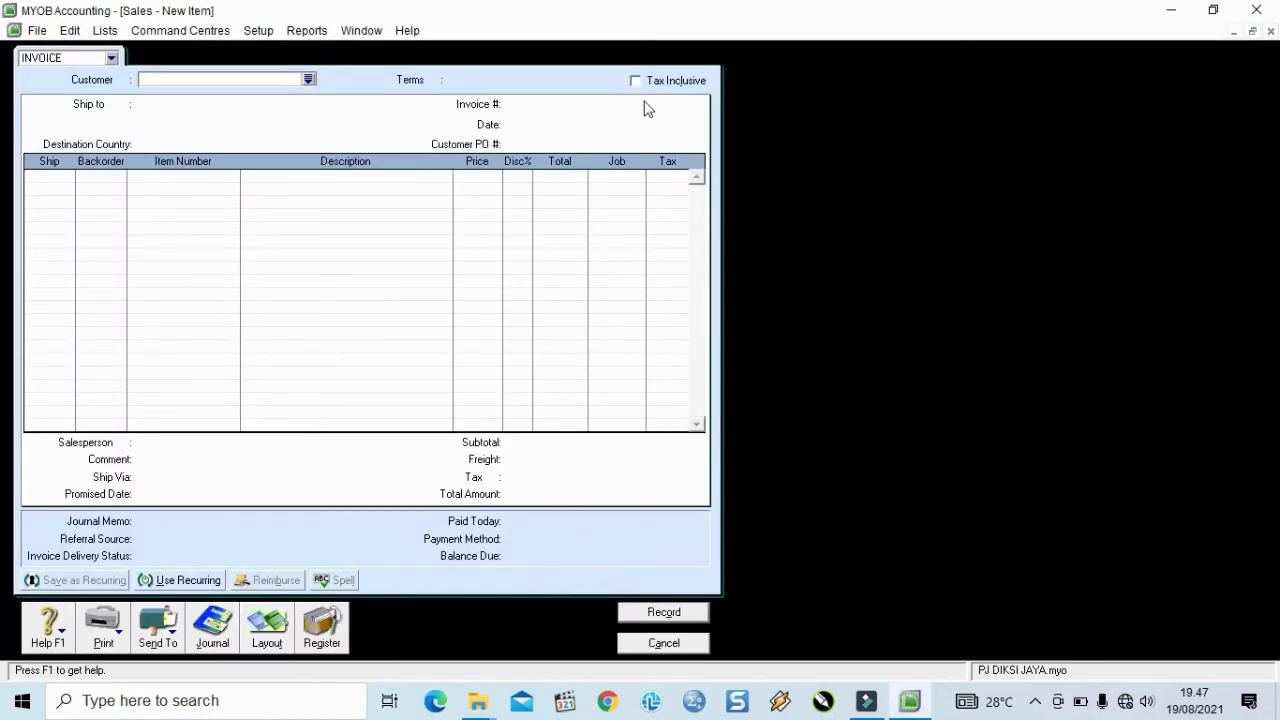
left_click(308, 80)
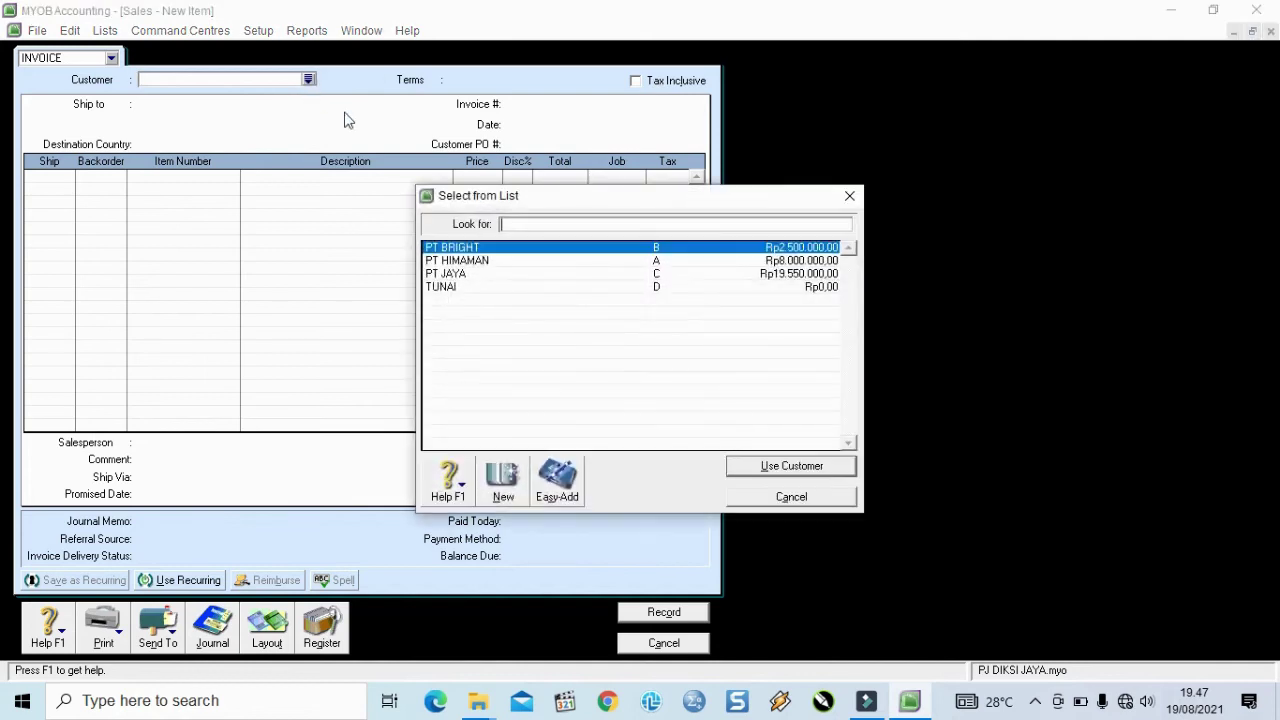
left_click(790, 467)
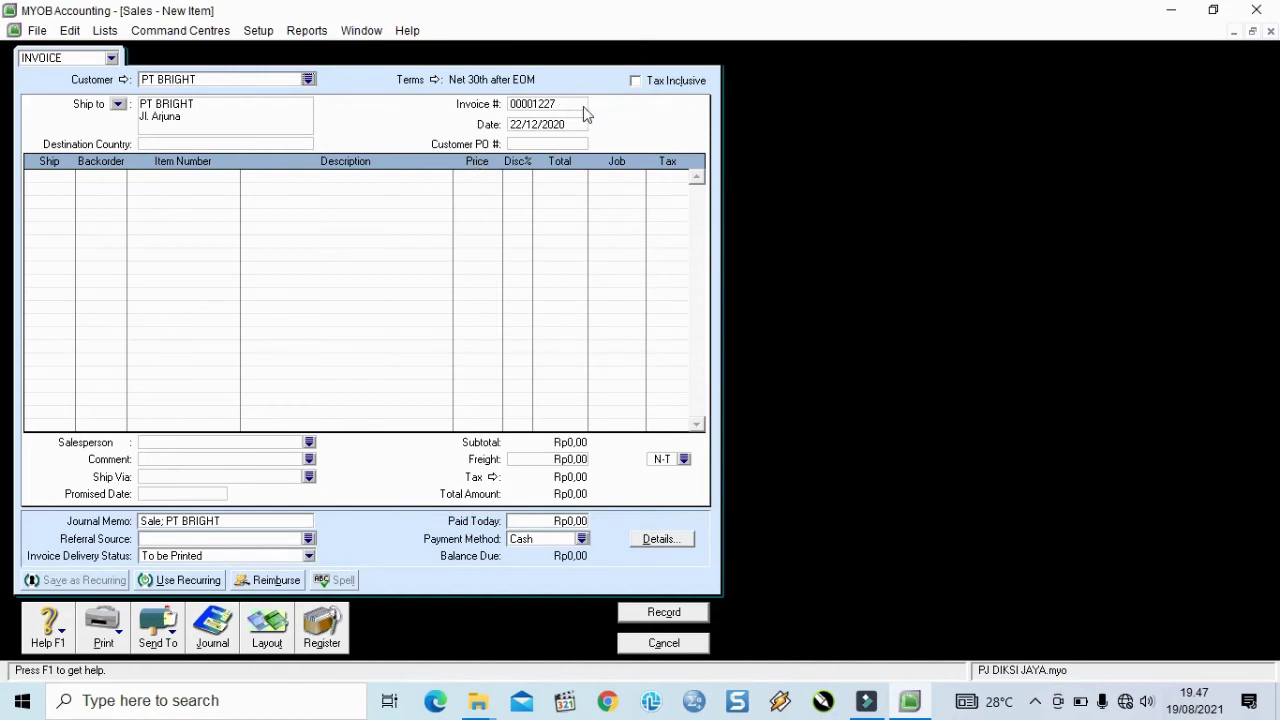
left_click(517, 122)
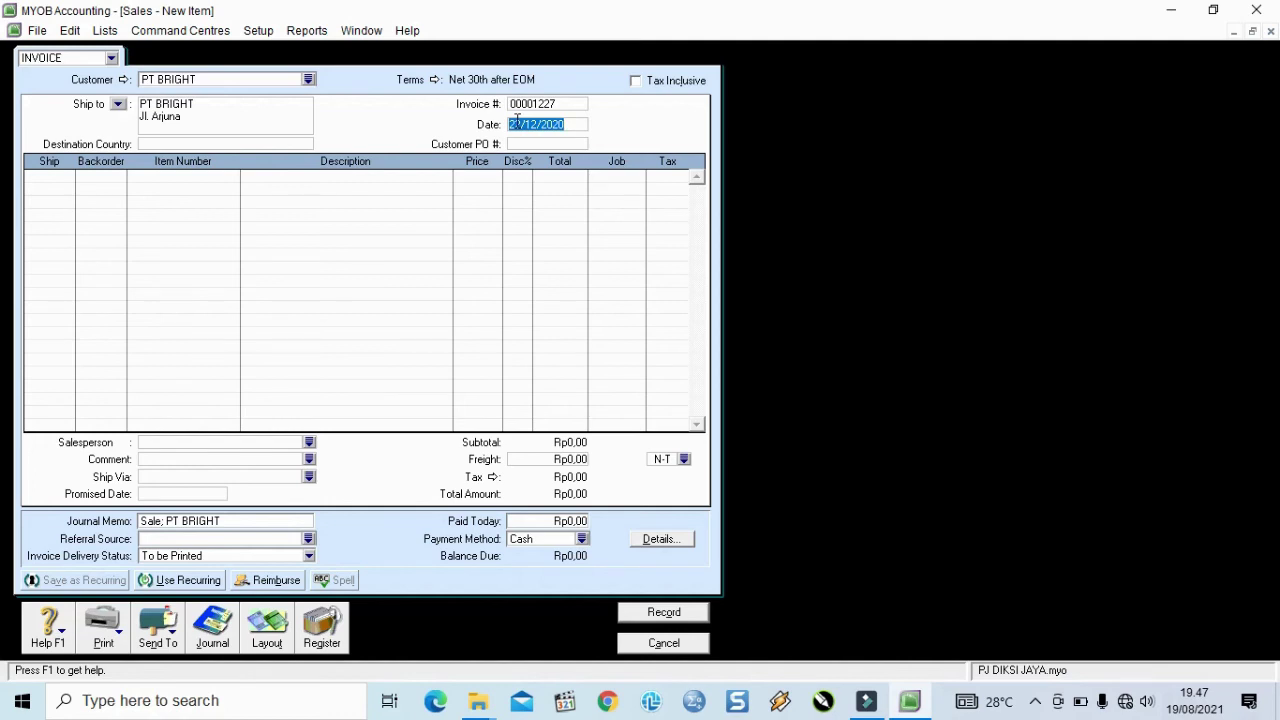
type("22/12/2020")
key("Tab")
key("Tab")
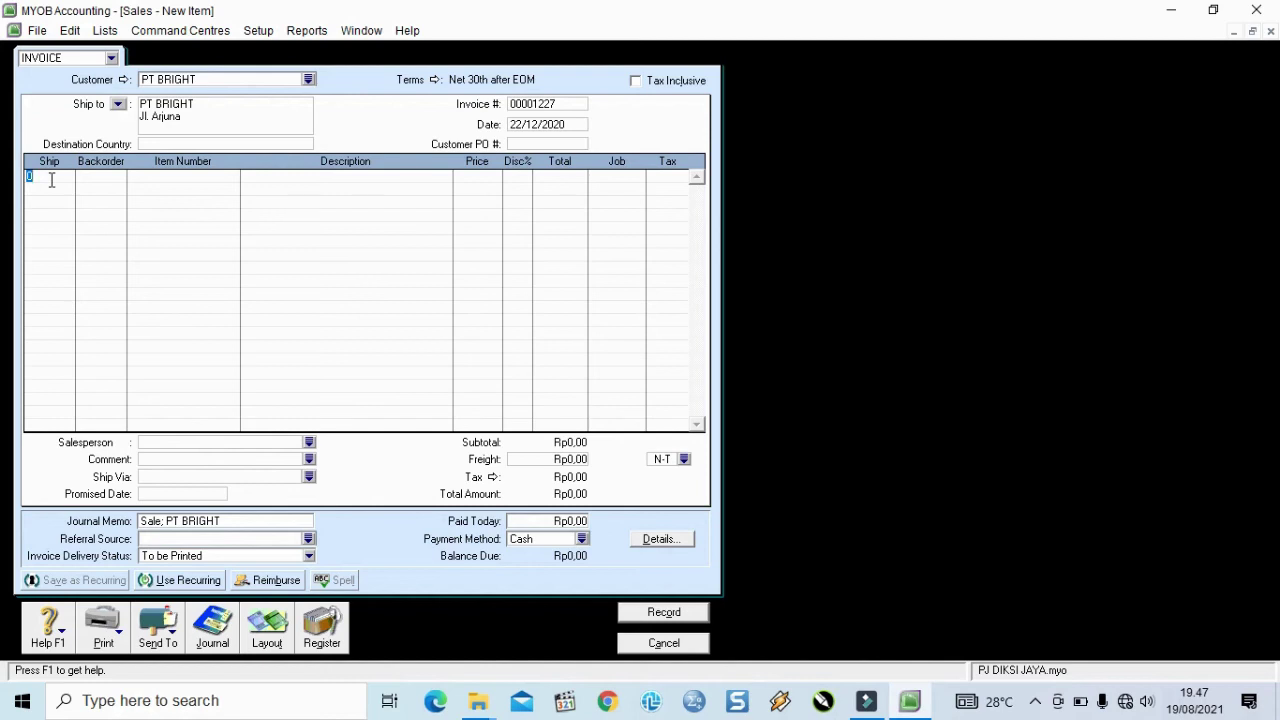
- Add an invoice line for 9 units of item J1, Sewa Mobil Honda Civic
type("9")
key("Tab")
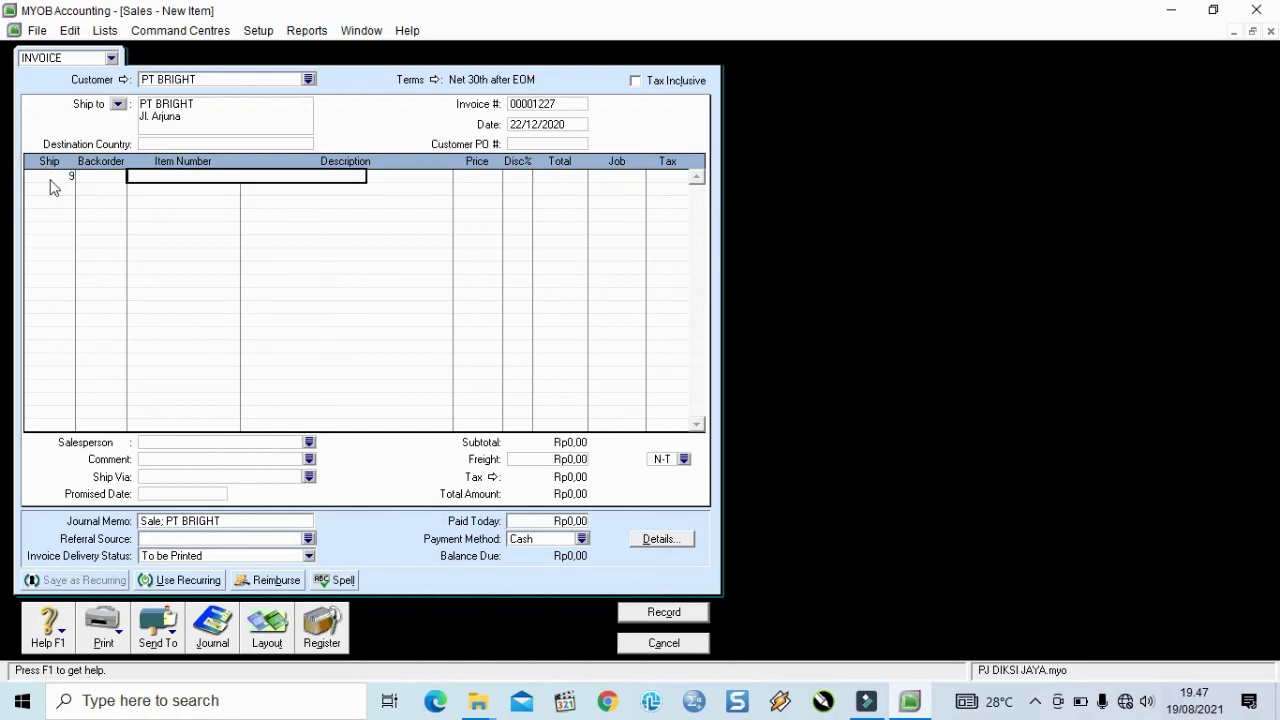
key("Tab")
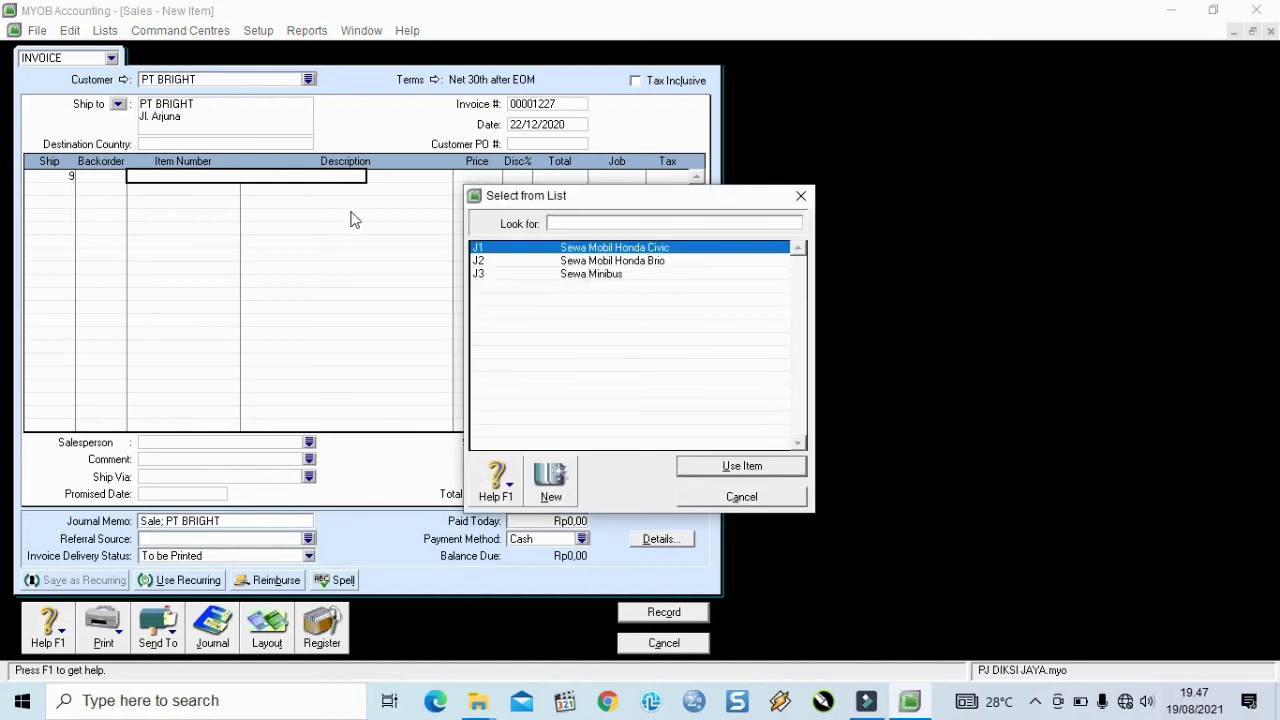
left_click(738, 466)
key("Tab")
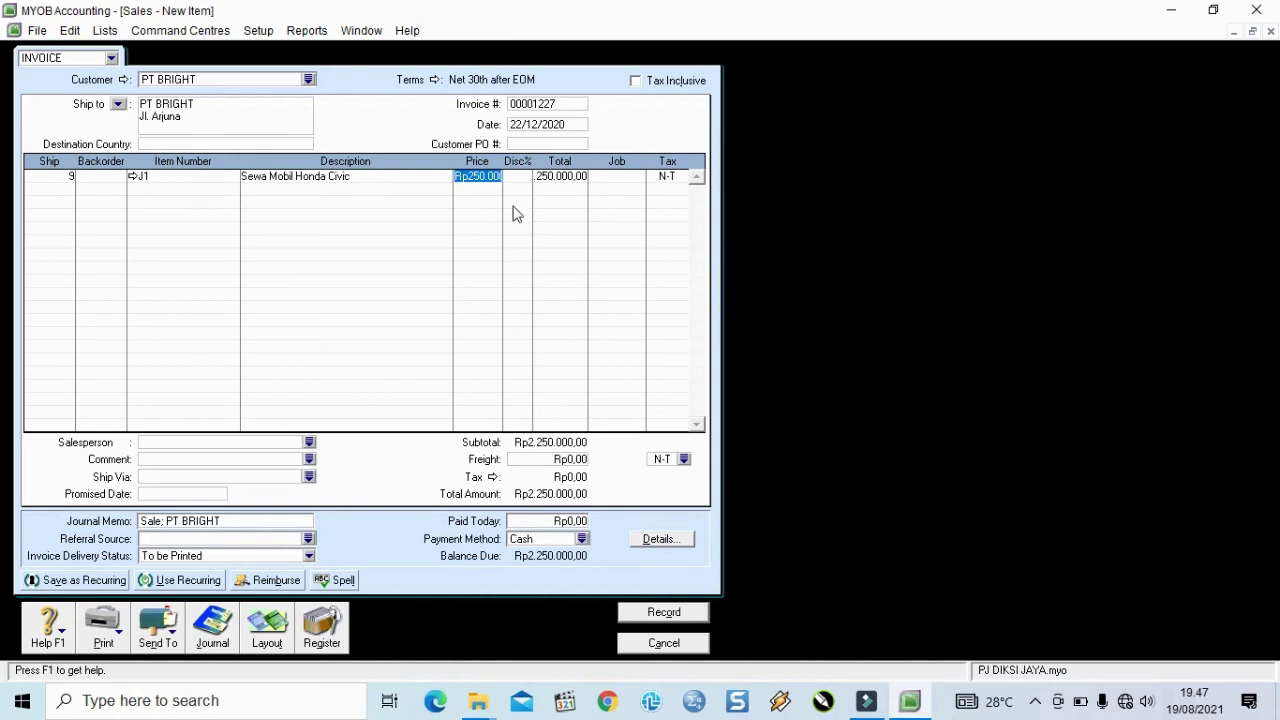
key("Tab")
key("Tab")
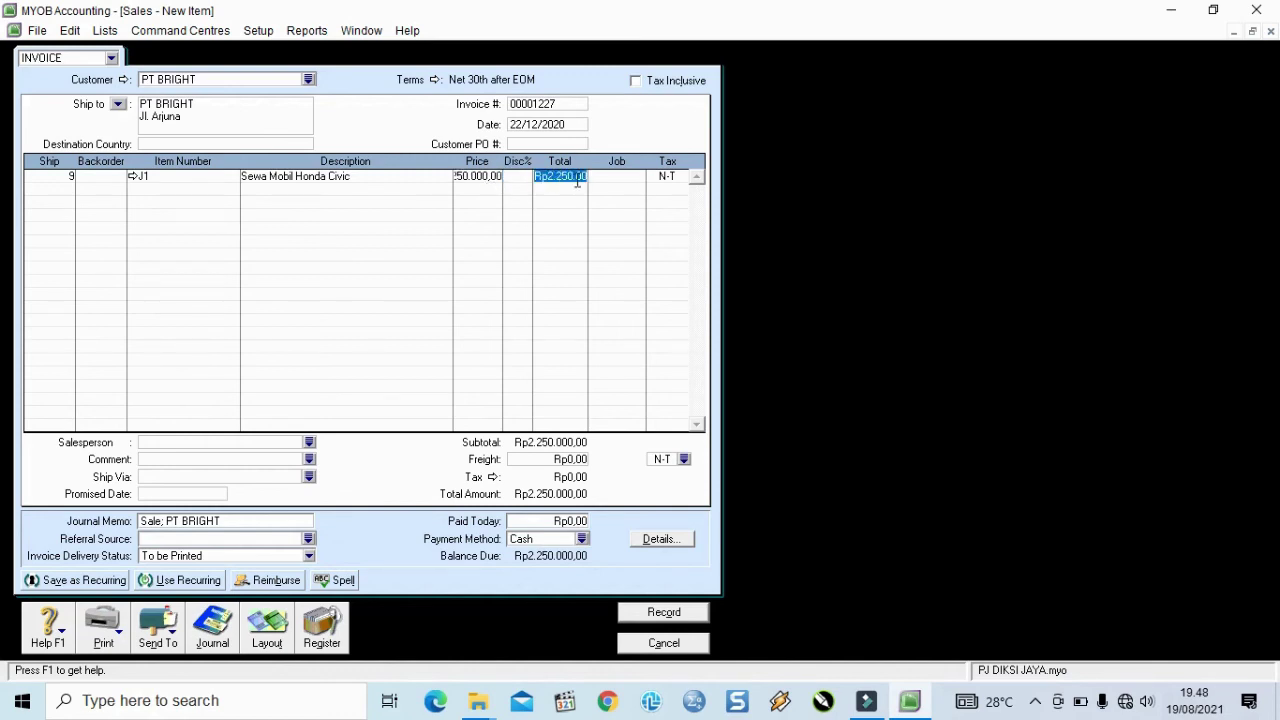
key("Tab")
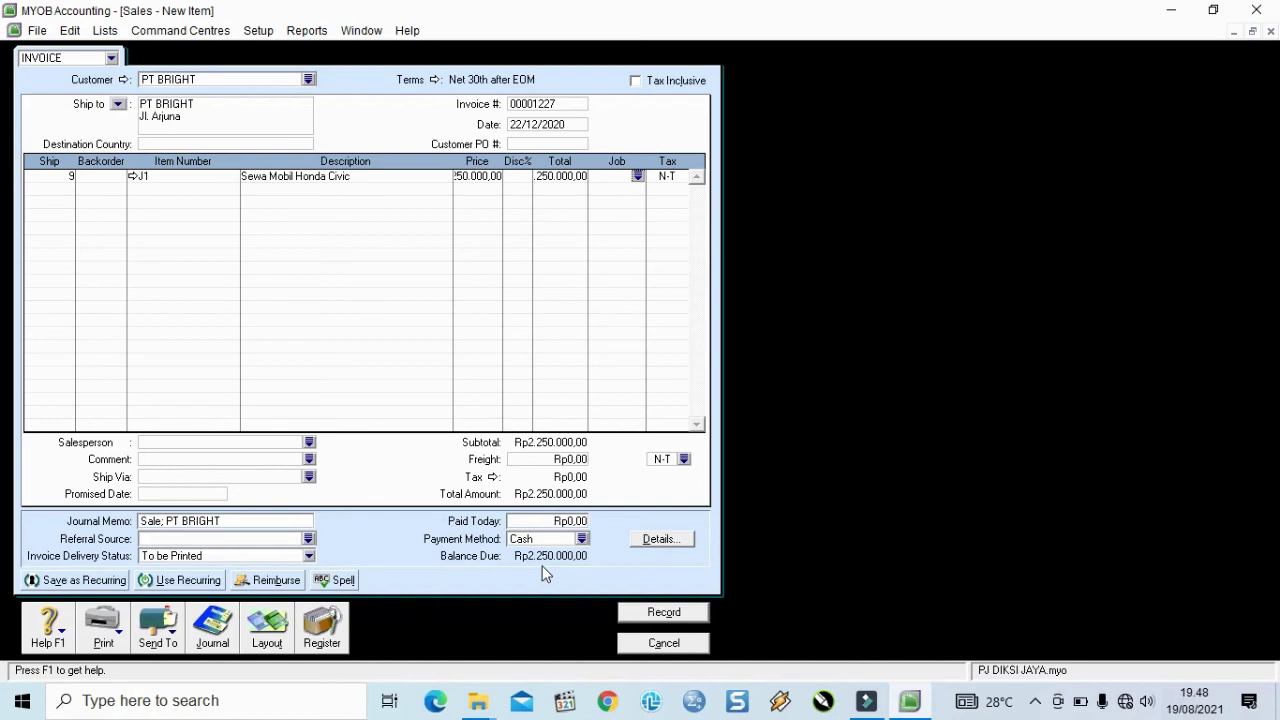
- Record the PT BRIGHT sales invoice, ignoring the spelling suggestions, and close the sales entry window
left_click(648, 612)
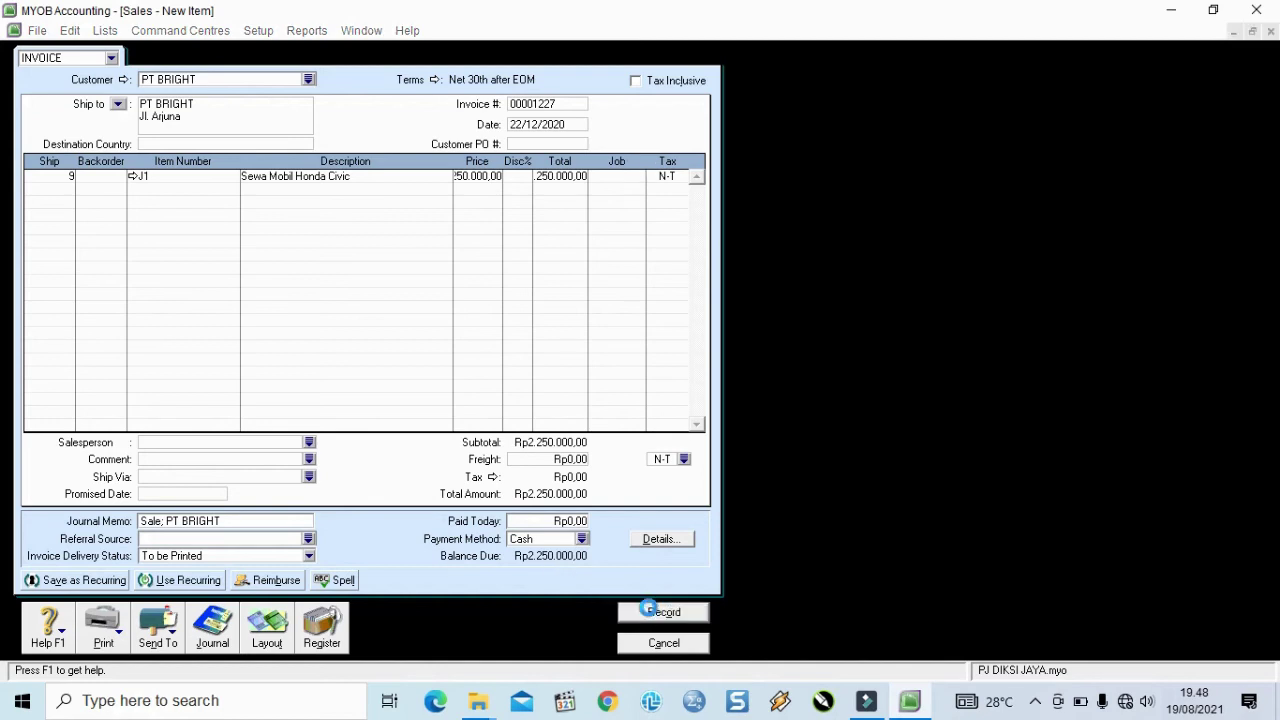
left_click(773, 349)
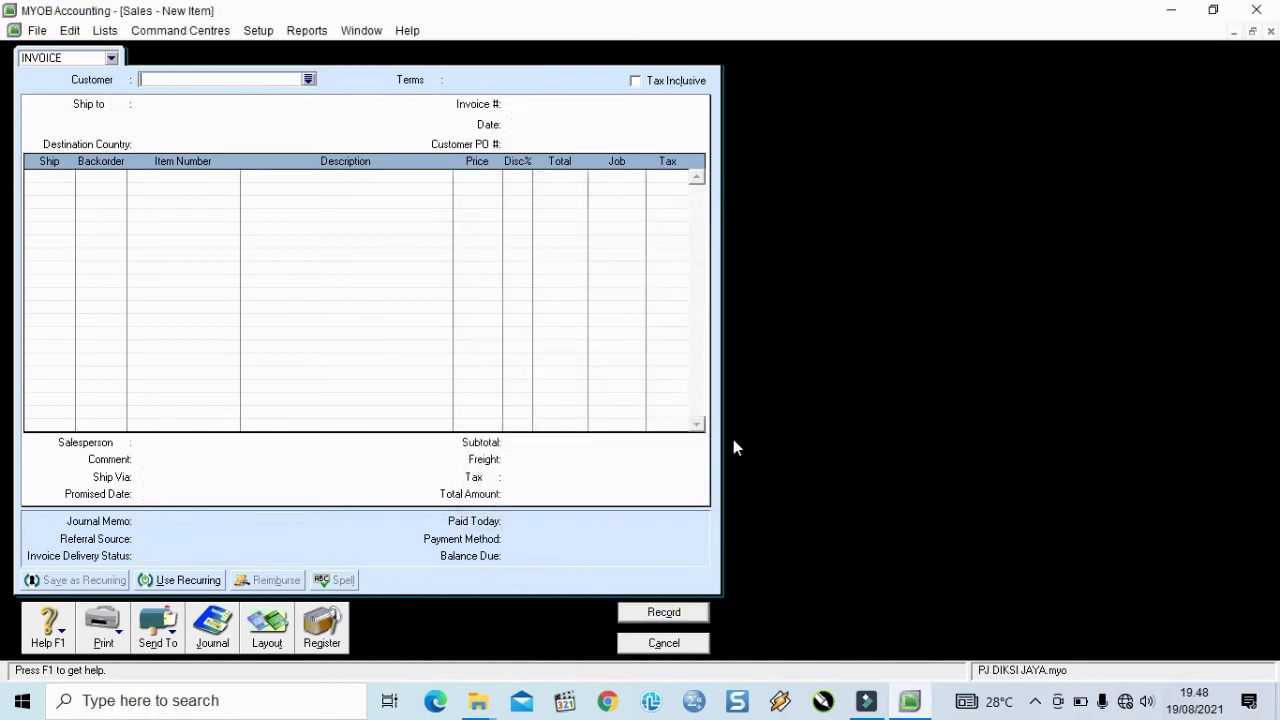
left_click(669, 645)
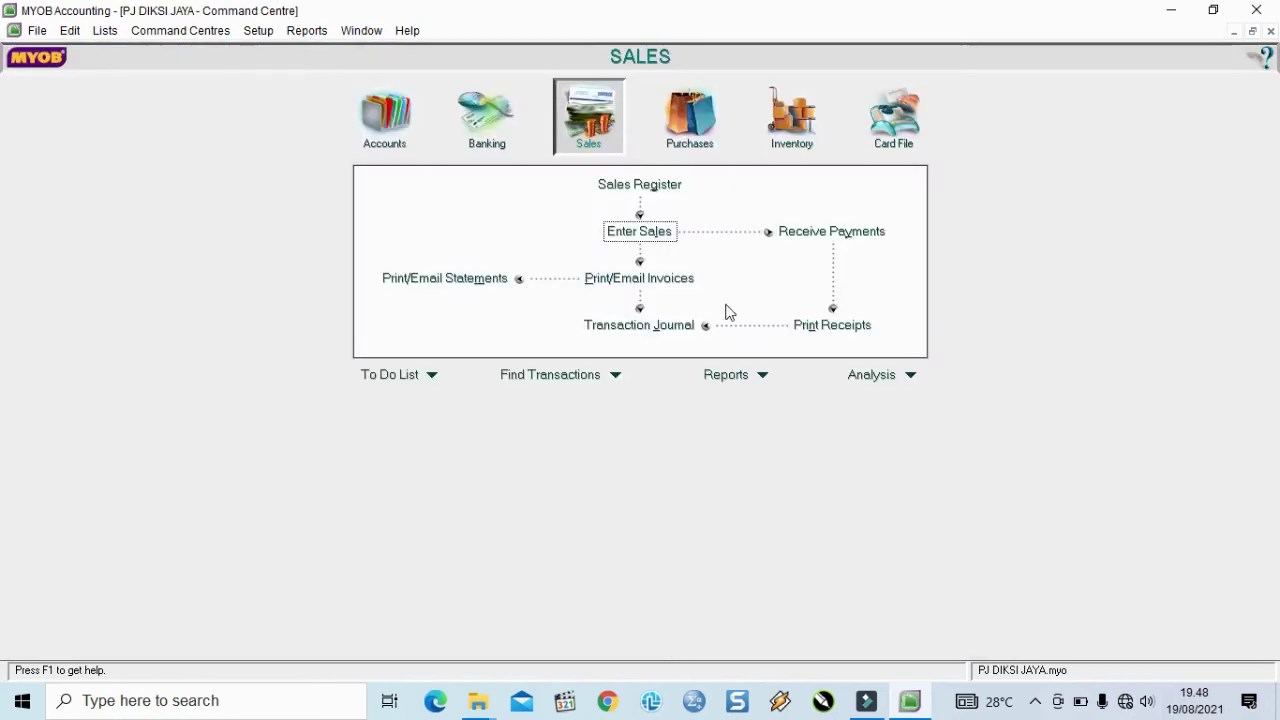
- Check the 22/12/2020 PT BRIGHT sale among all transactions in the Transaction Journal, and close the journal
left_click(669, 326)
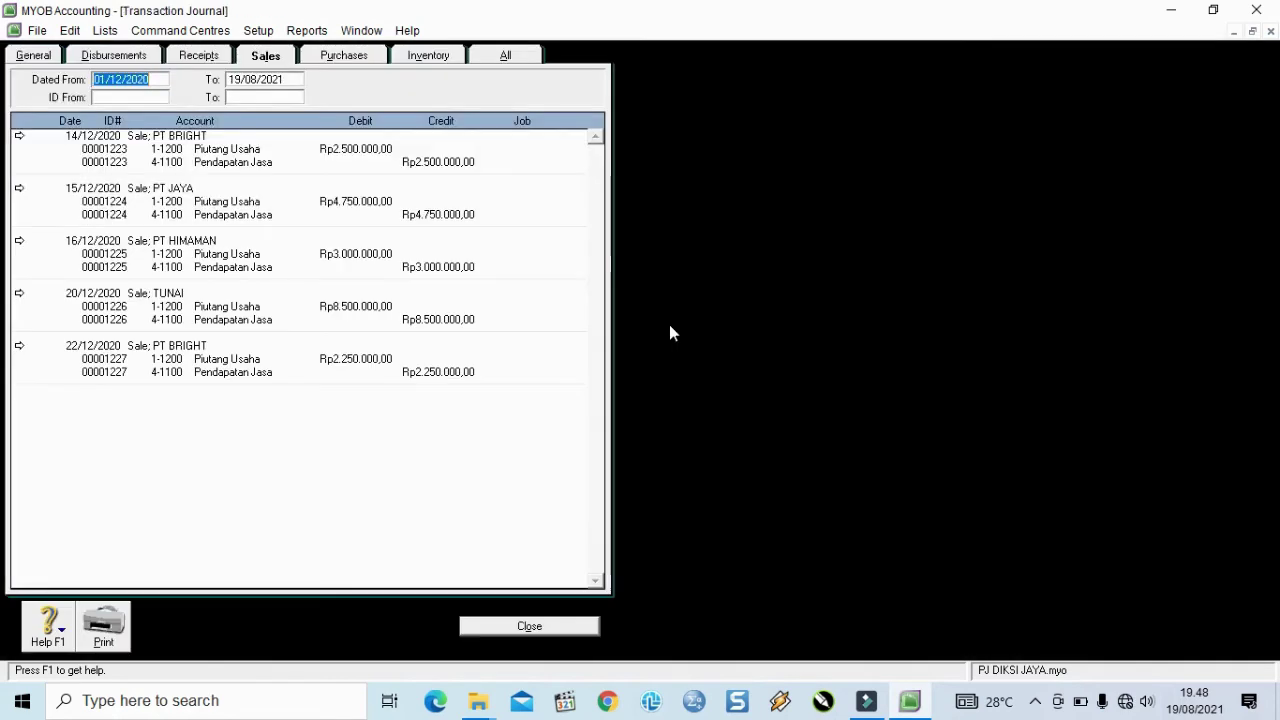
left_click(507, 58)
scroll(460, 389, "down", 6)
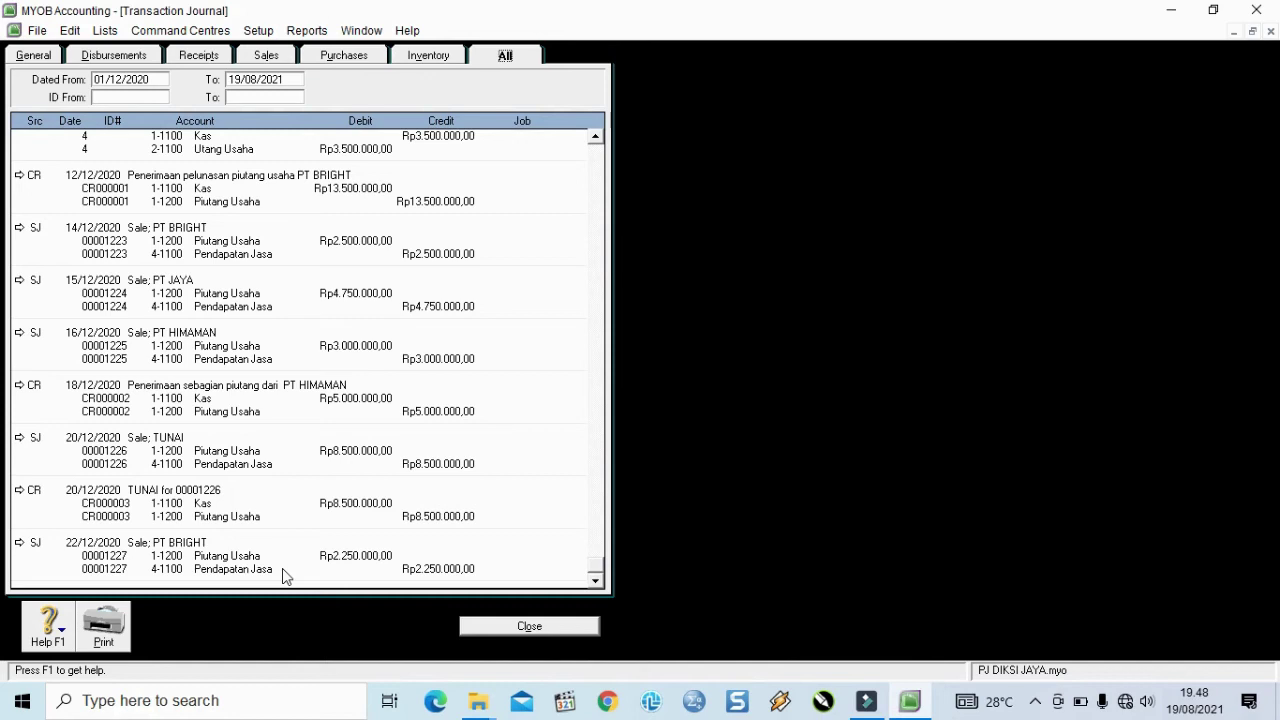
left_click(529, 626)
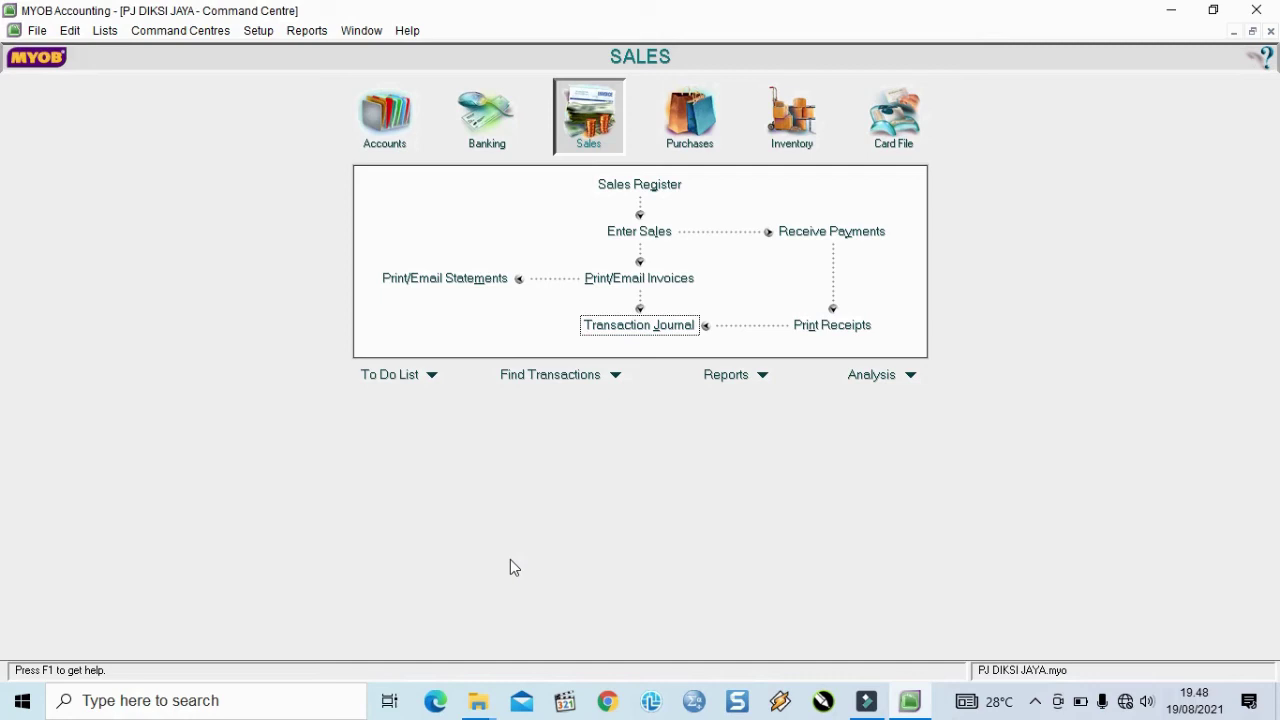
- Start a Receive Money entry that is not tax inclusive, dated 24/12/2020, with an amount received of Rp2.000.000,00
left_click(471, 127)
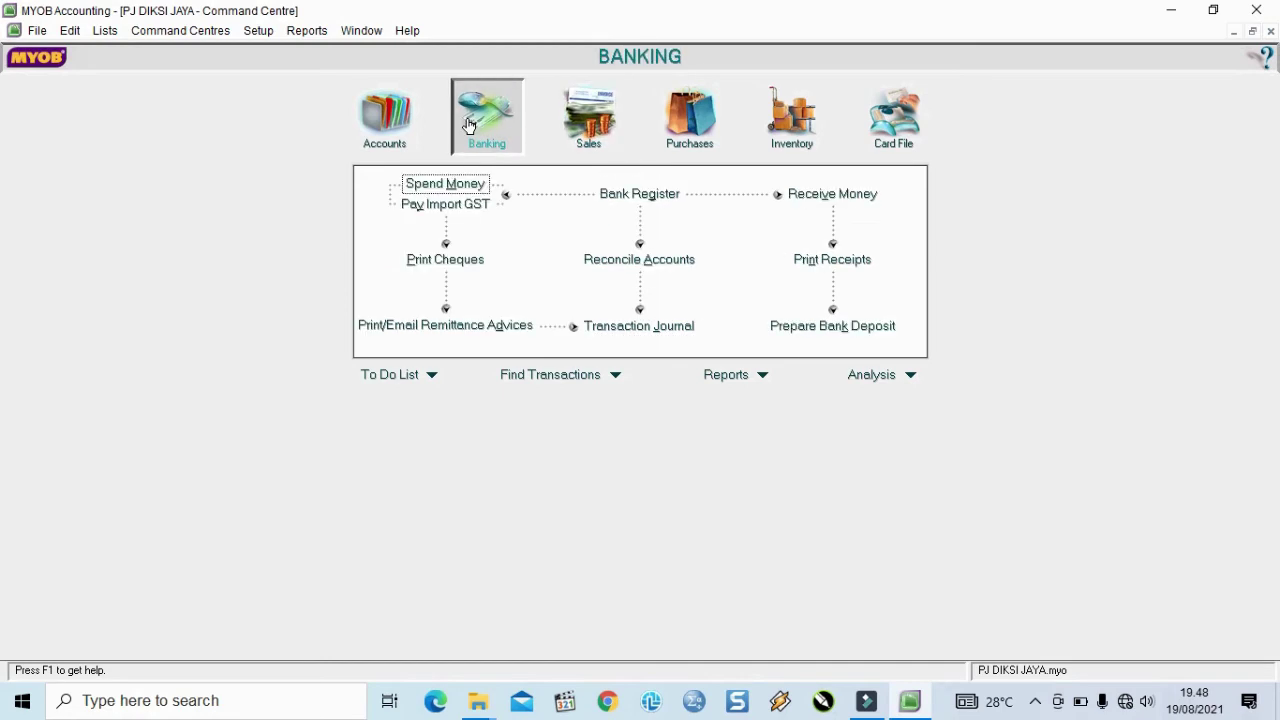
left_click(835, 195)
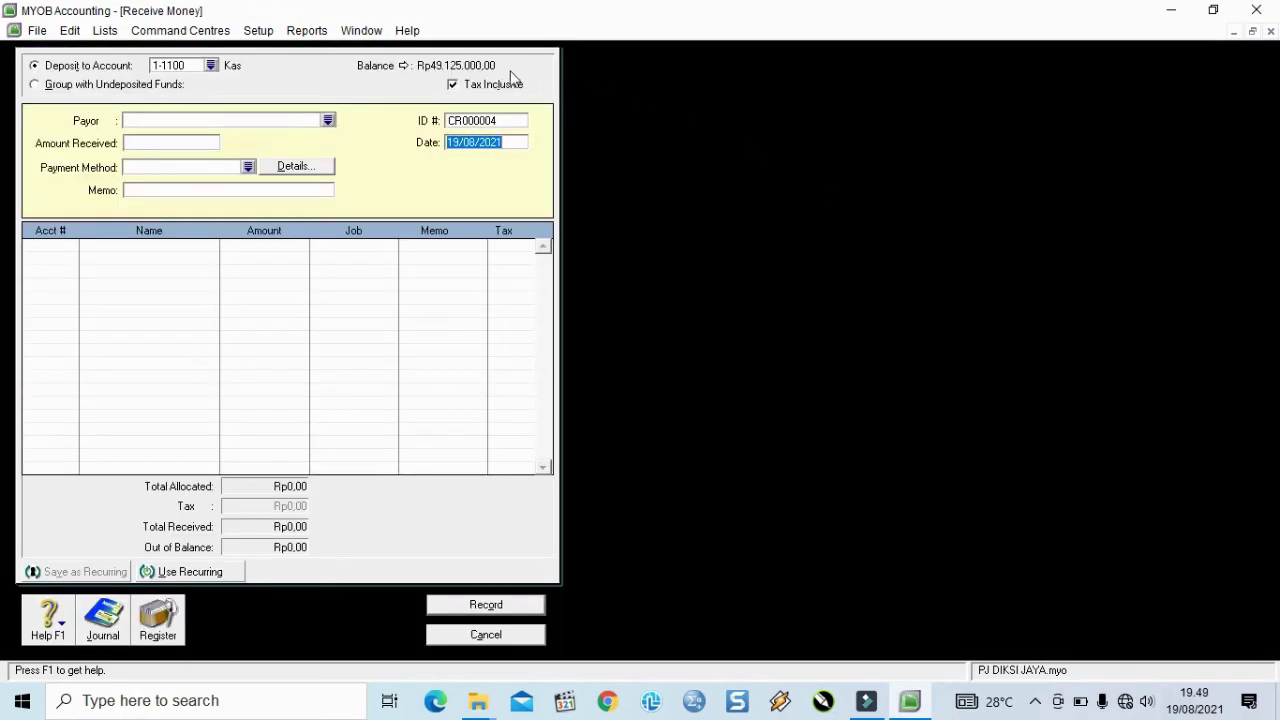
left_click(468, 87)
type("24/12/2020")
key("Tab")
left_click(142, 143)
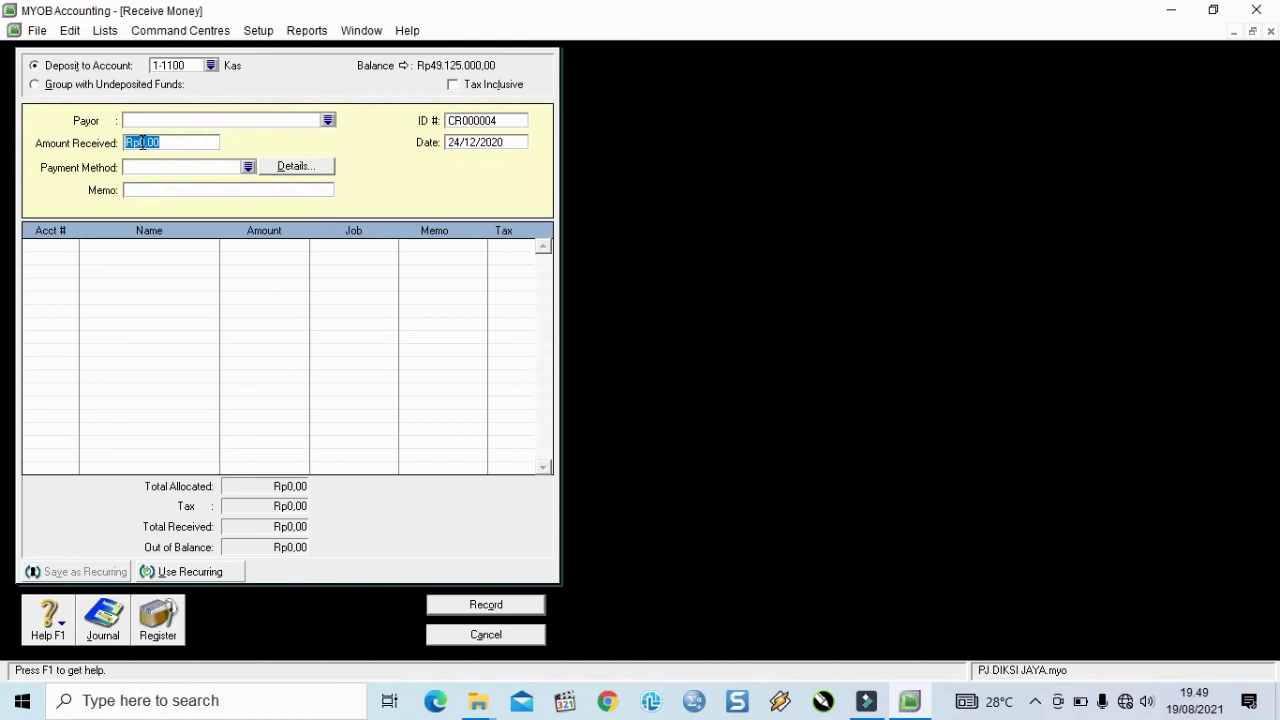
type("2000000")
key("Tab")
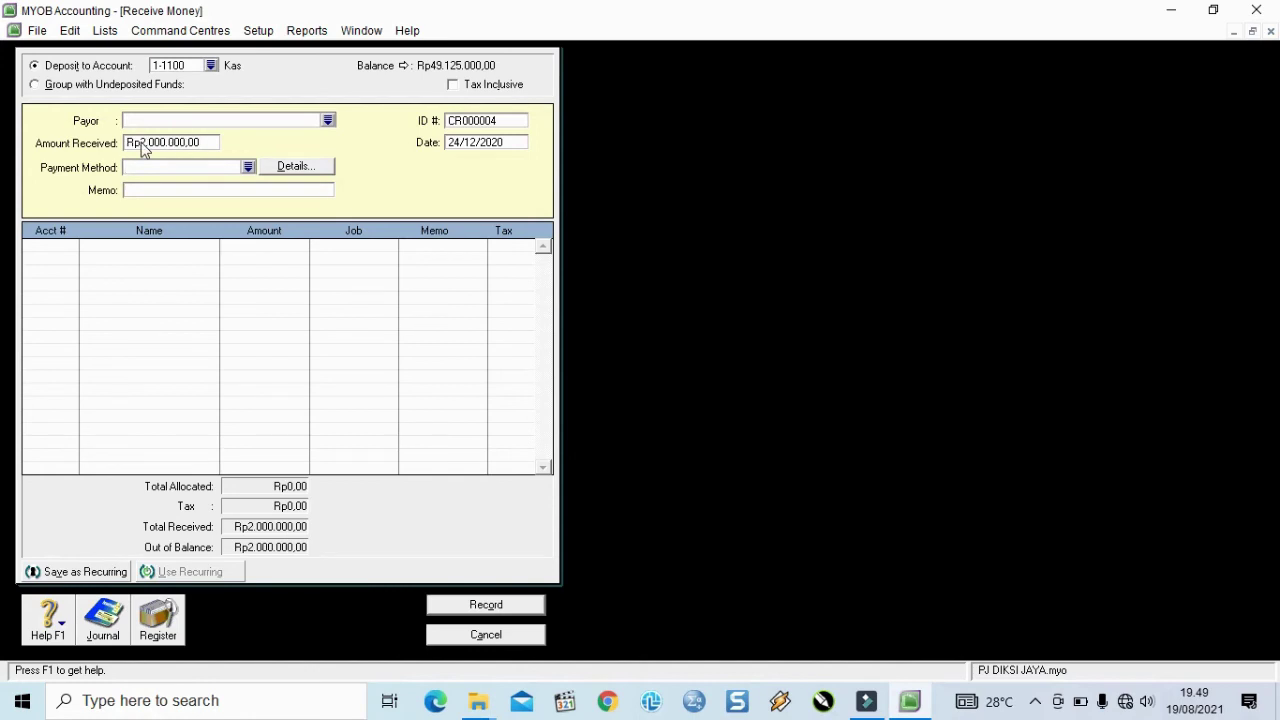
- Set the receipt's memo to "Tambahan modal perusahaan"
left_click(145, 189)
type("Tambahan ")
type("s")
key("BackSpace")
type("modal perusahaabn")
key("BackSpace")
key("BackSpace")
type("n")
- Allocate the full receipt to the owner's capital account 3-1000, record it, and close the Receive Money window
key("Tab")
type("4")
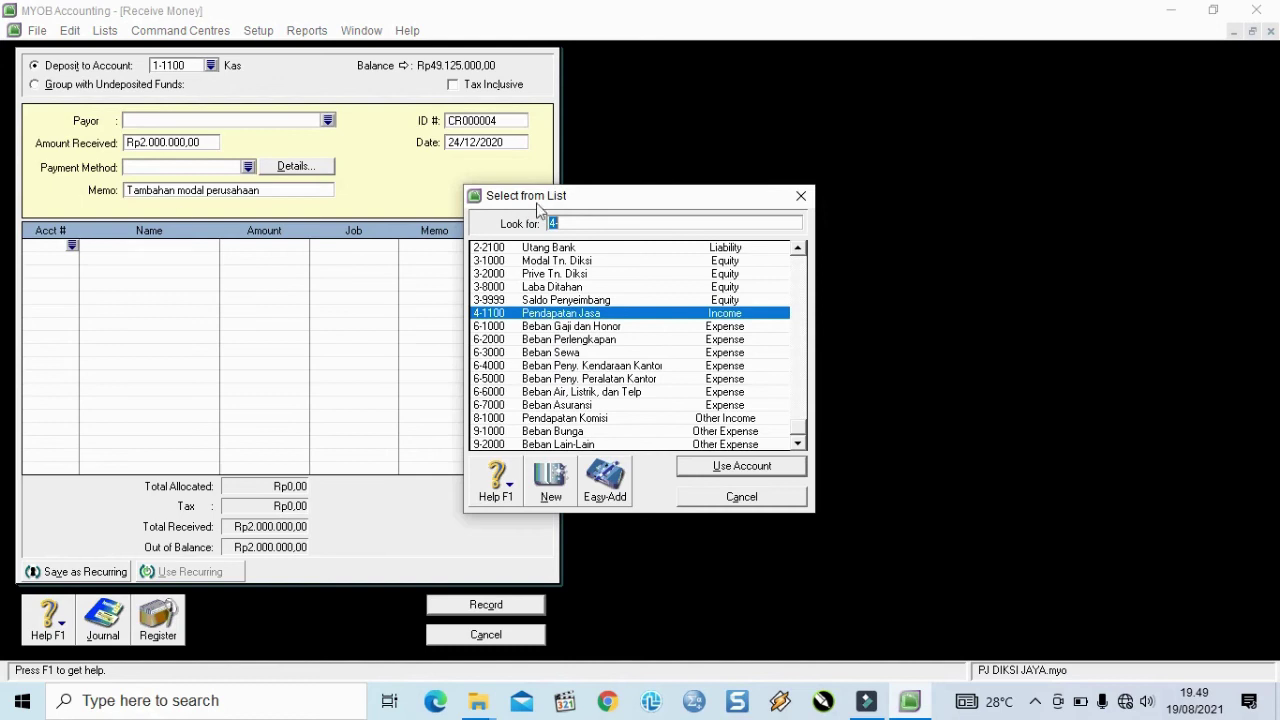
type("3-1000")
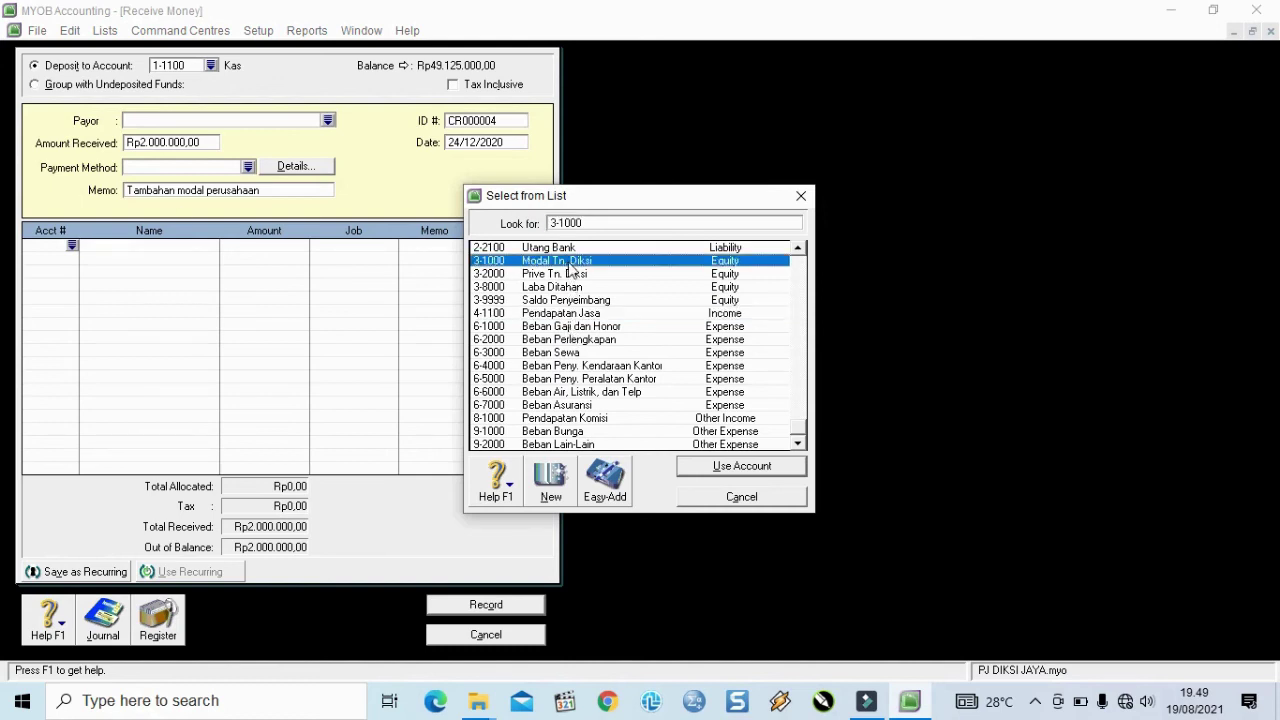
left_click(752, 467)
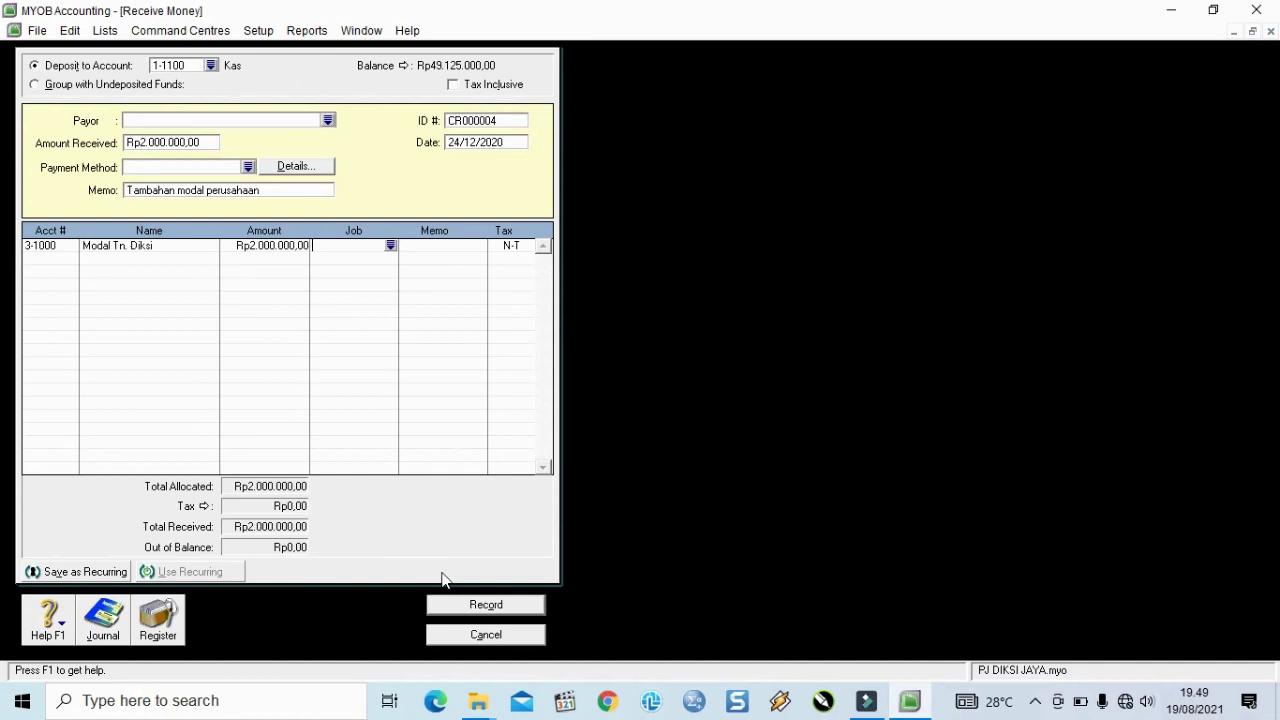
left_click(498, 600)
left_click(510, 636)
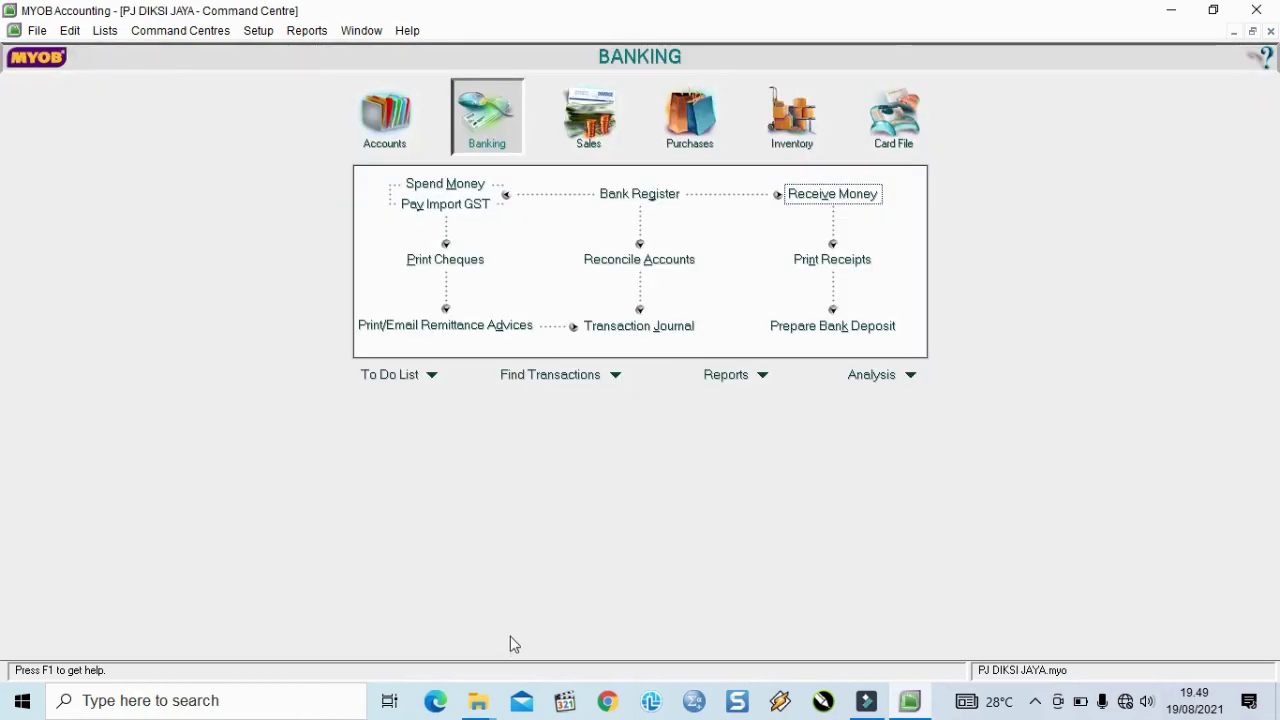
- Check the 24/12/2020 capital receipt among all transactions in the Transaction Journal, and close the journal
left_click(644, 330)
left_click(506, 56)
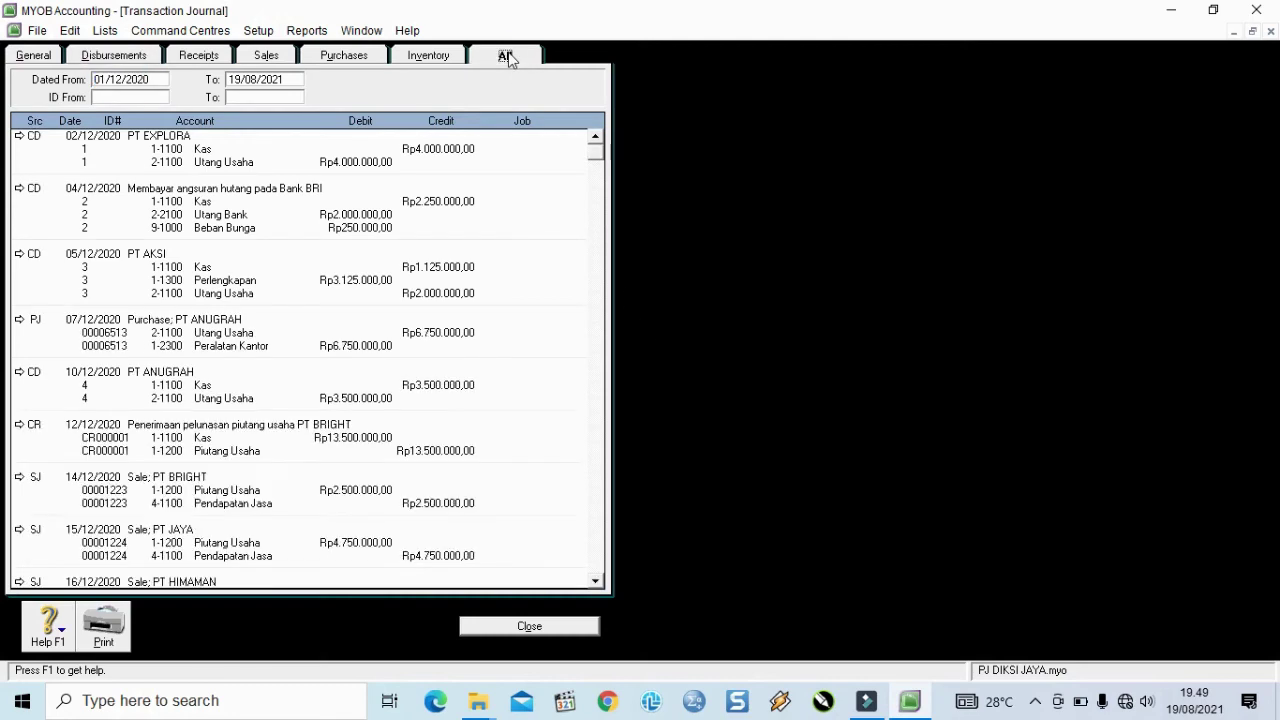
scroll(440, 438, "down", 6)
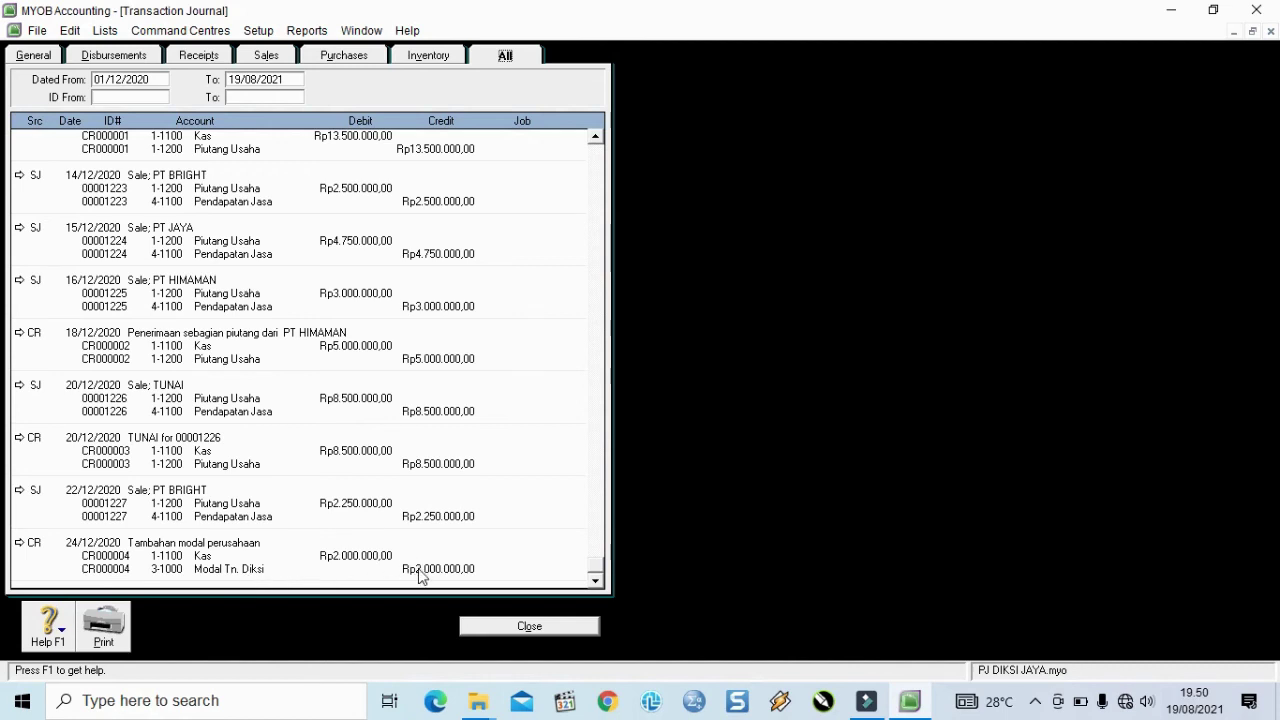
left_click(522, 628)
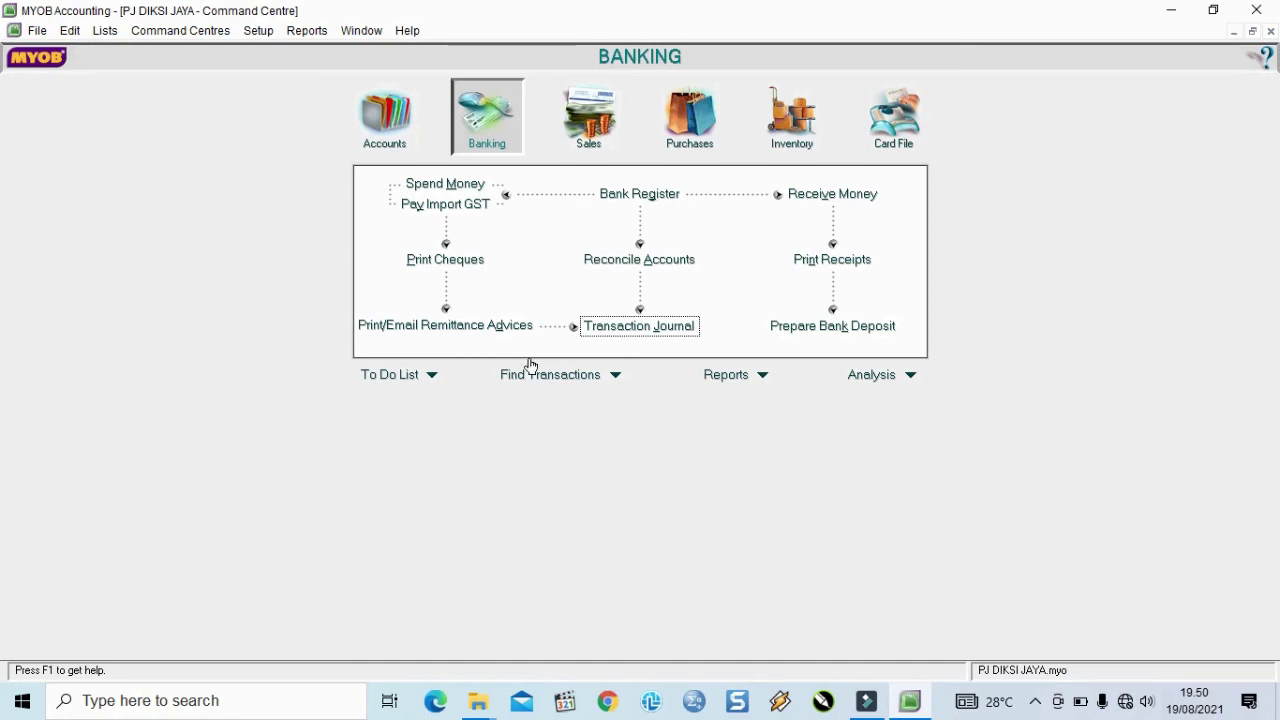
- Start a Spend Money entry dated 25/12/2020 for an amount of Rp550.000,00
left_click(459, 186)
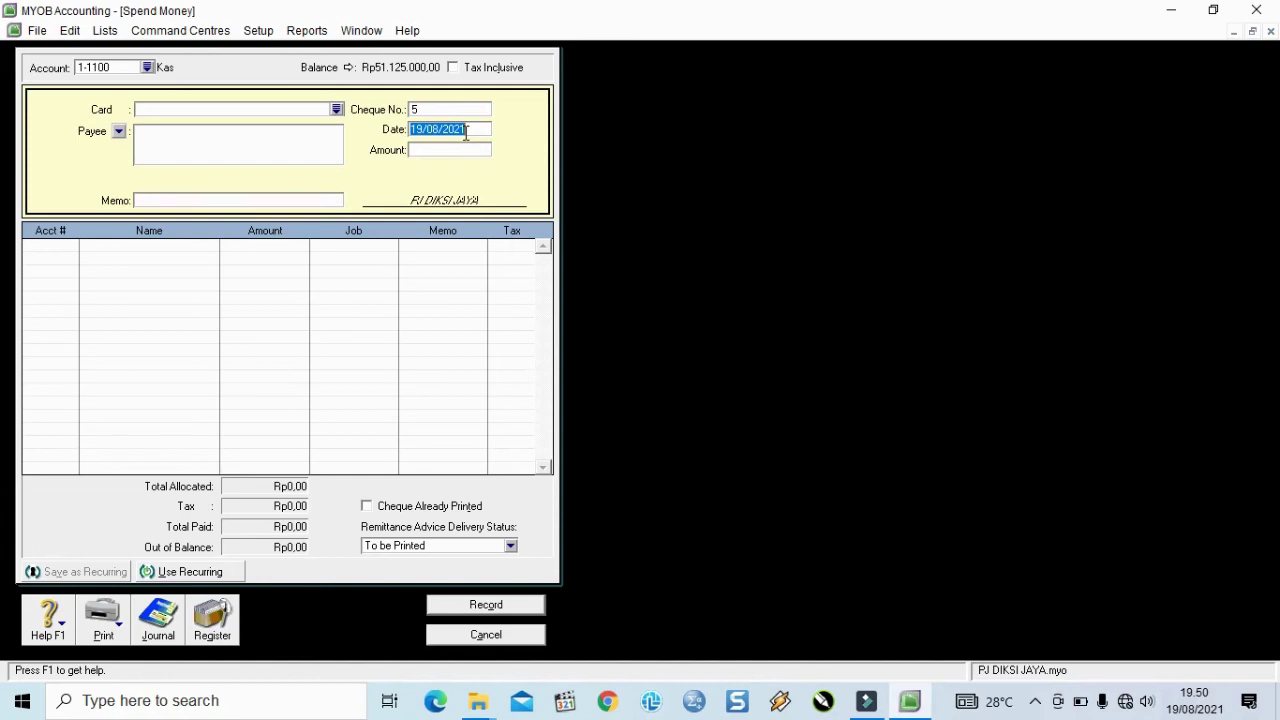
type("25/12/2020")
key("Tab")
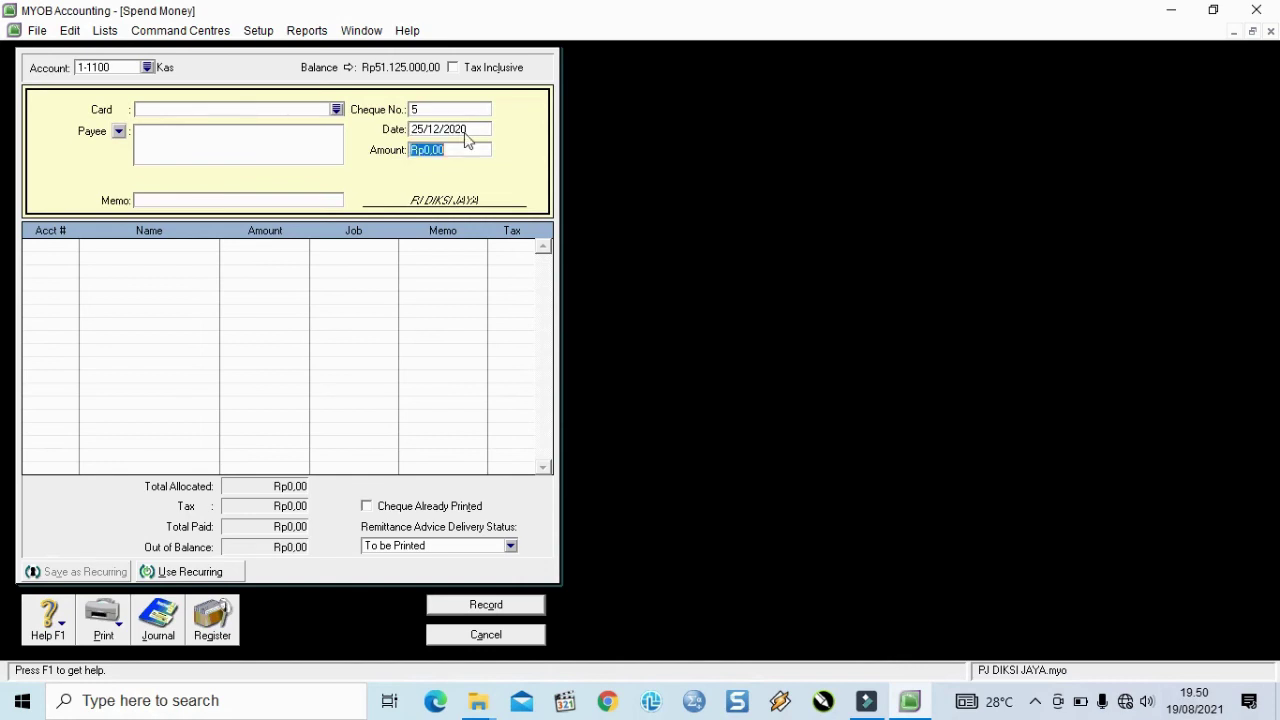
type("550.000")
key("Tab")
- Set the payment's memo to "Membayar beban air, listrik, dan telepon"
left_click(175, 199)
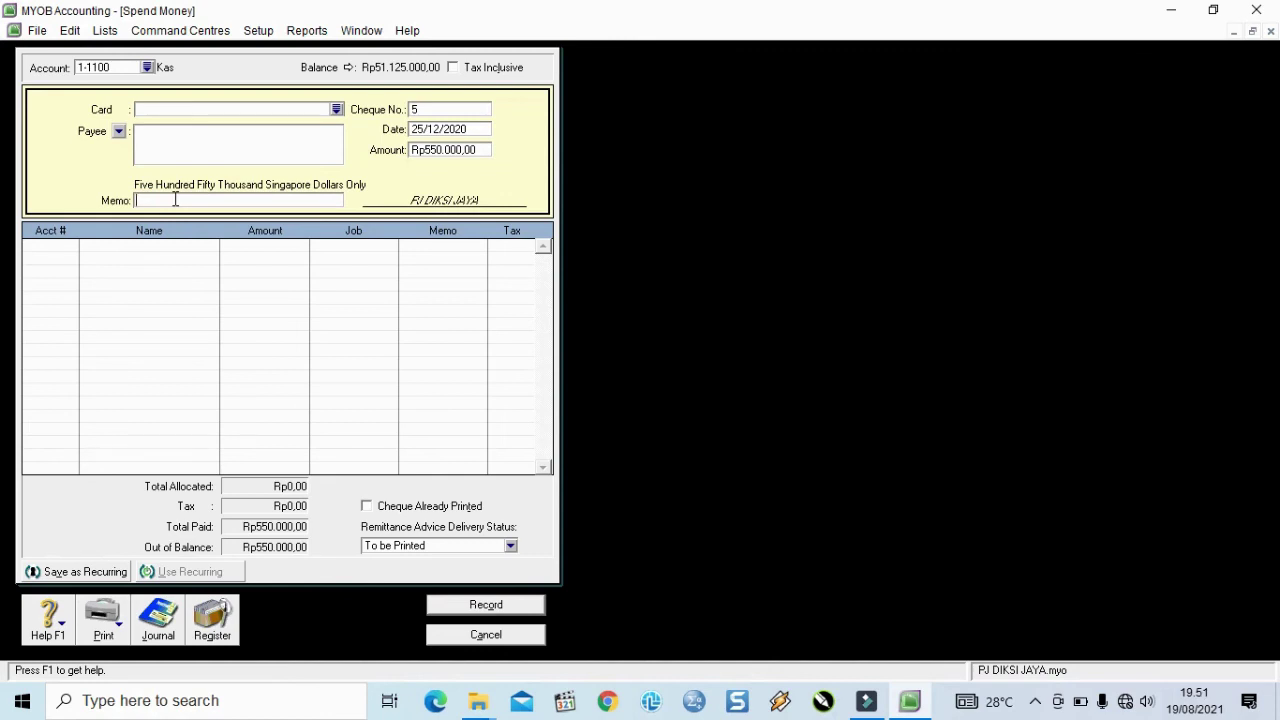
type("Membayar beban air, listrikm")
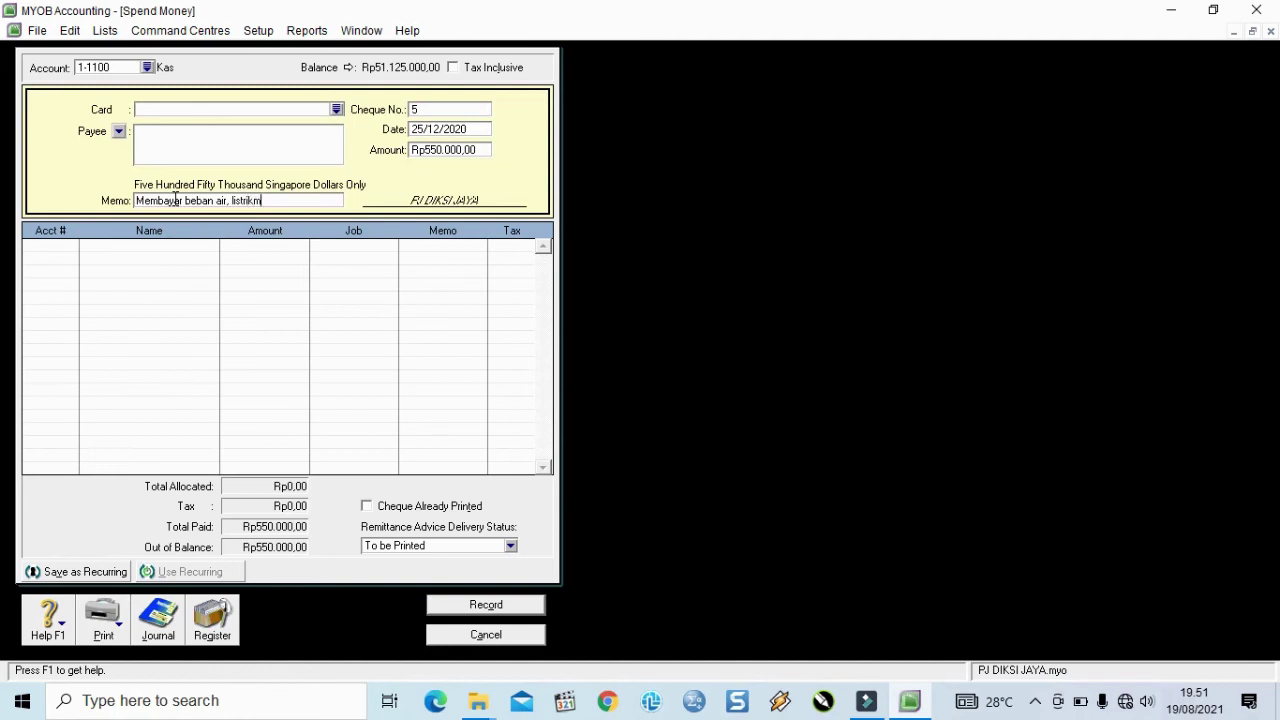
key("BackSpace")
type(", dan telepon")
key("Tab")
- Allocate the full payment to account 6-6000 Beban Air, Listrik, dan Telp, record it, and close the Spend Money window
left_click(72, 246)
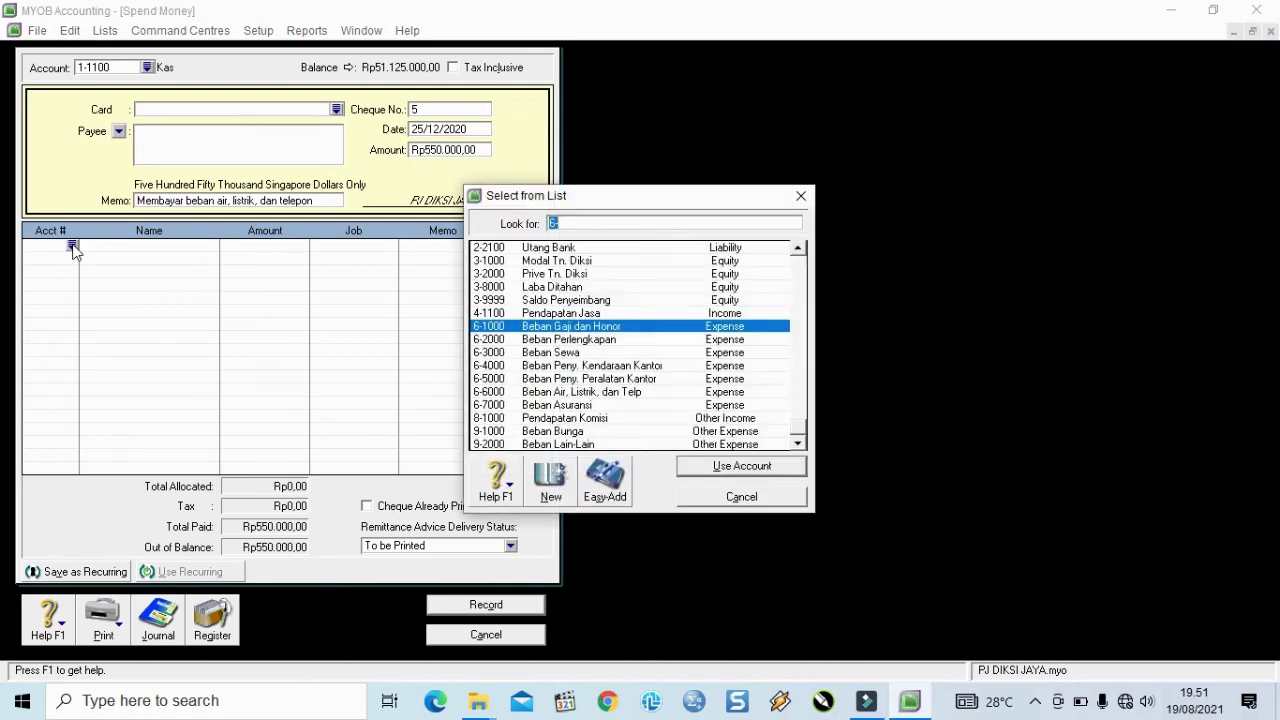
left_click(633, 393)
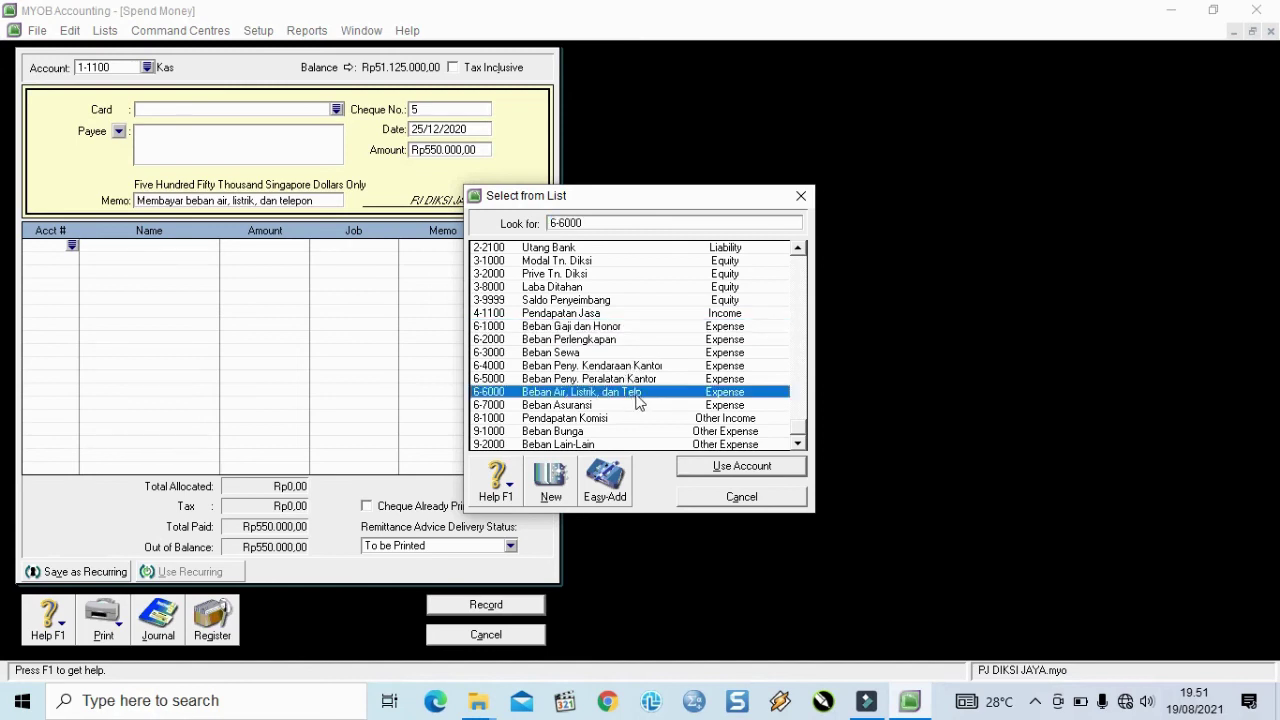
left_click(716, 468)
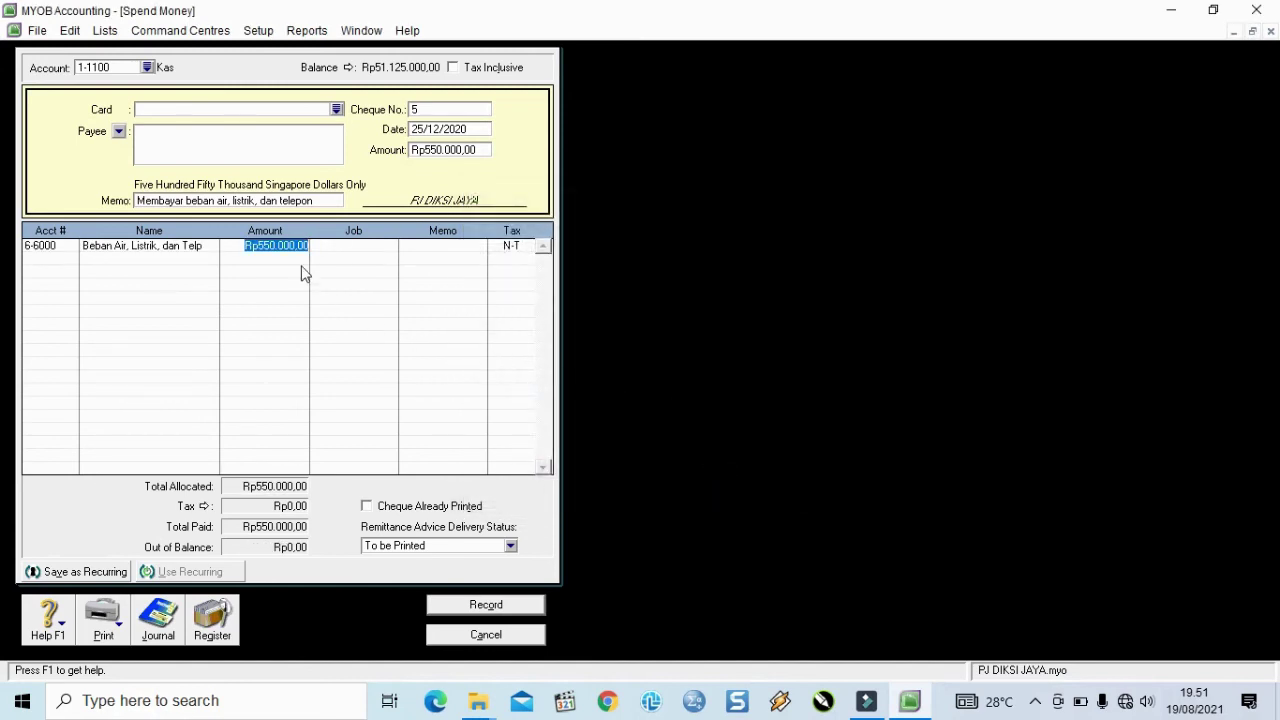
key("Tab")
left_click(458, 606)
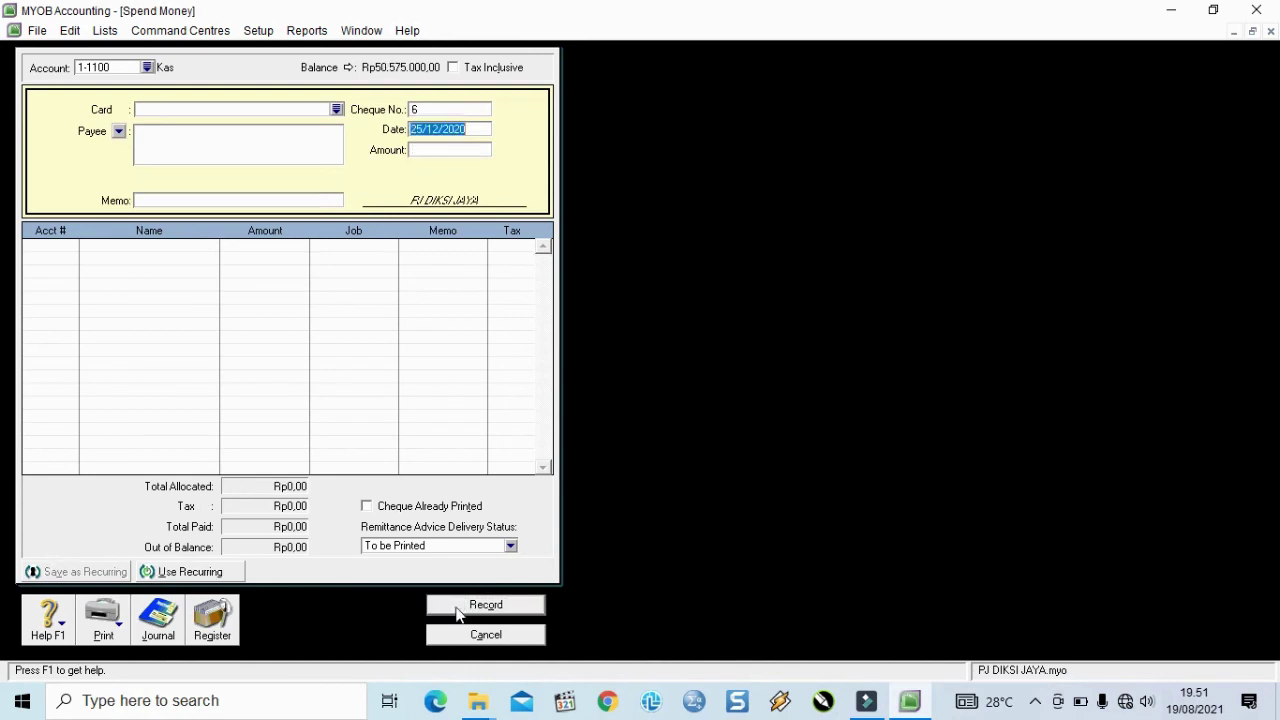
left_click(478, 639)
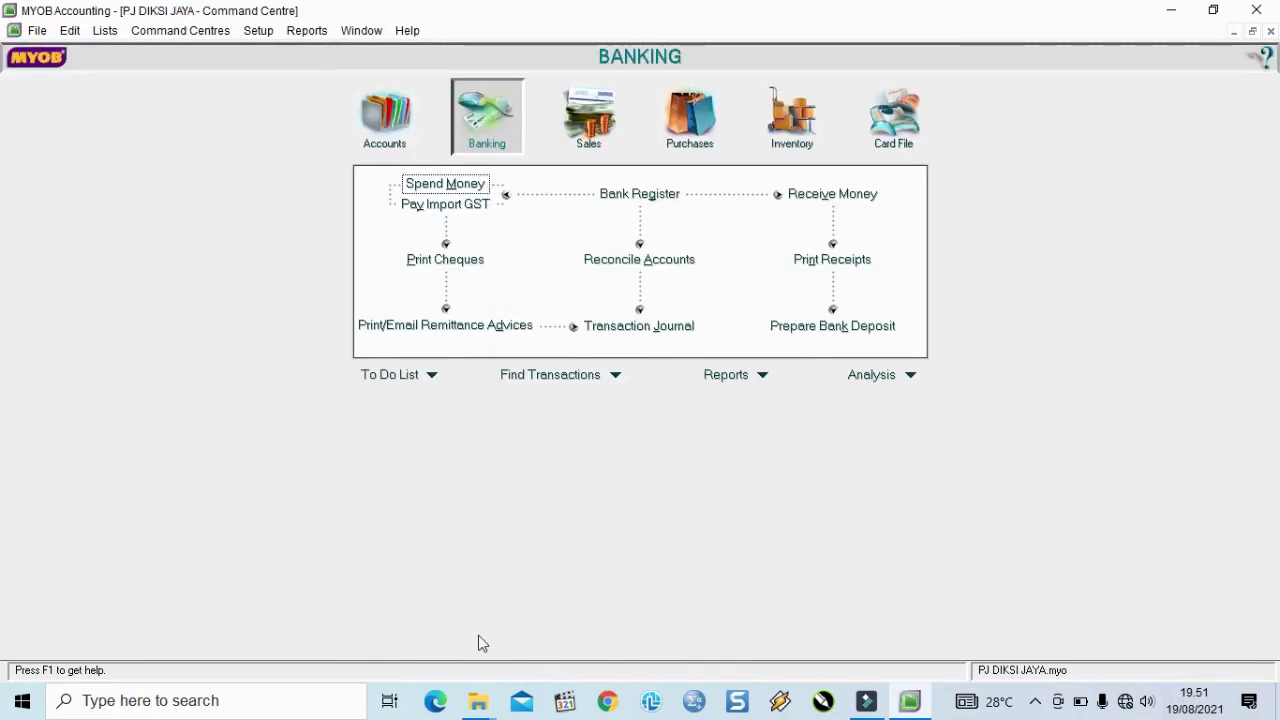
- Check the 25/12/2020 utility payment among all transactions in the Transaction Journal, and close the journal
left_click(639, 327)
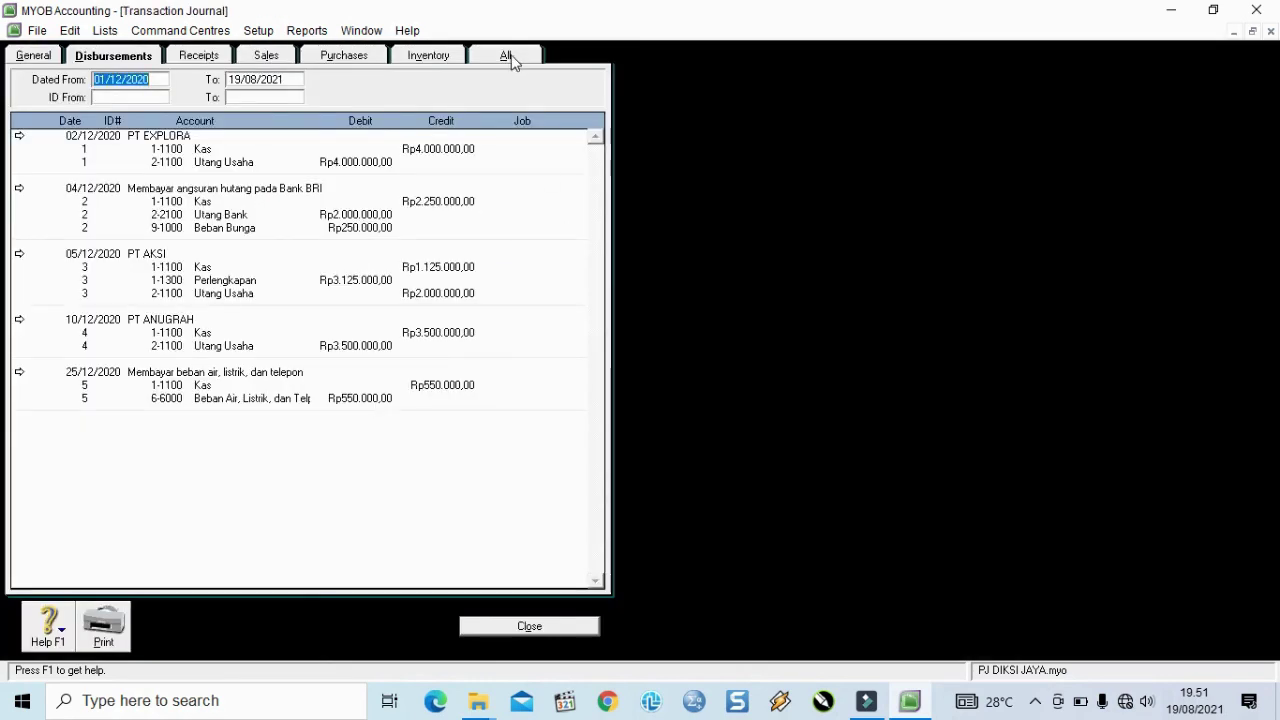
left_click(512, 60)
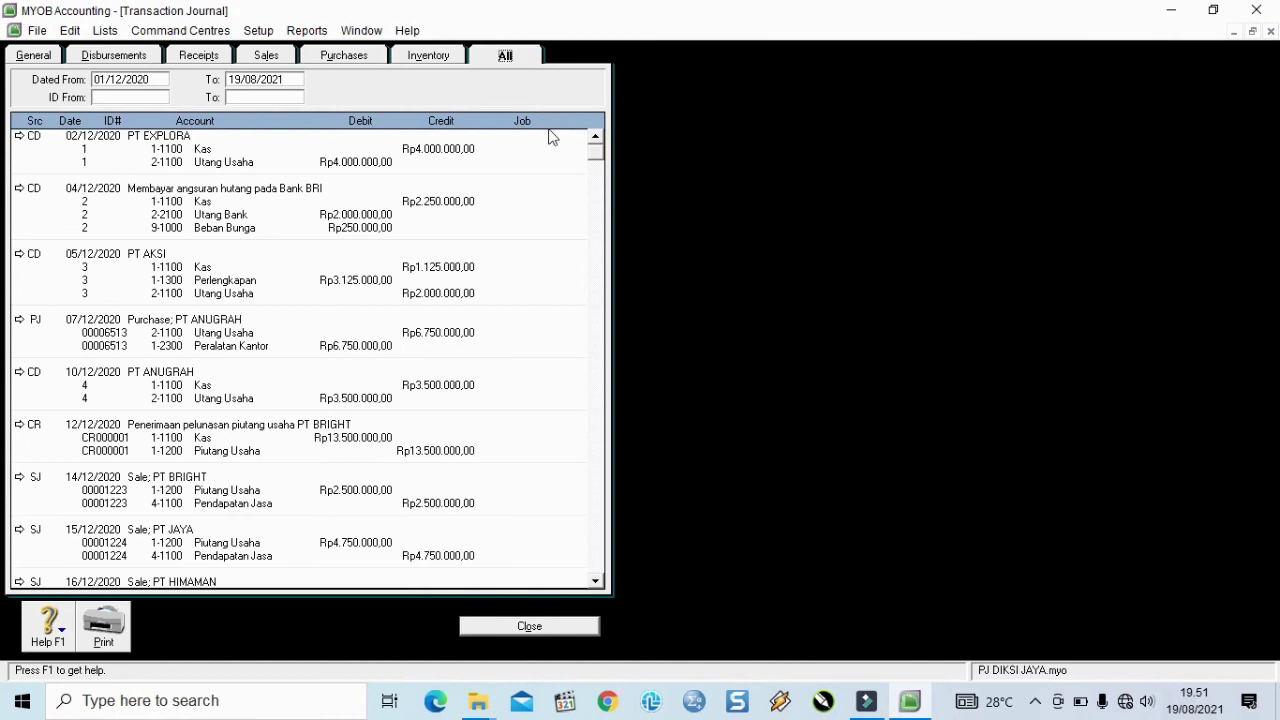
left_click(598, 566)
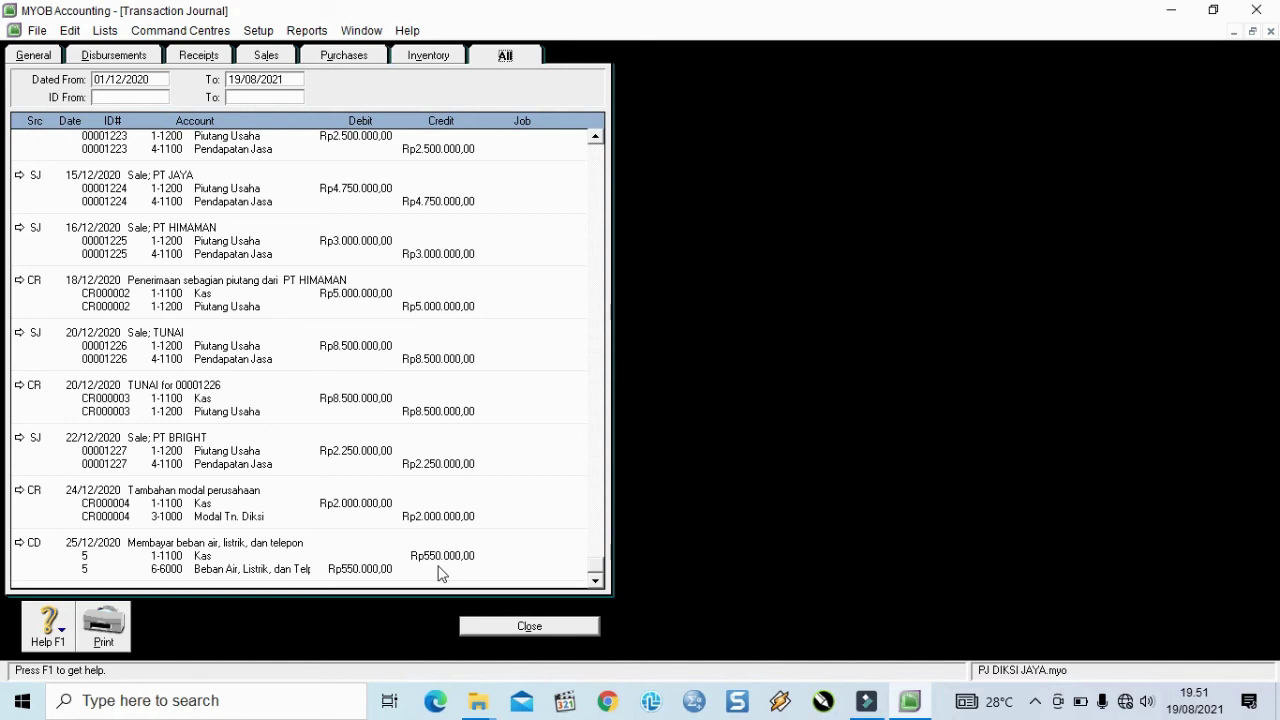
left_click(519, 627)
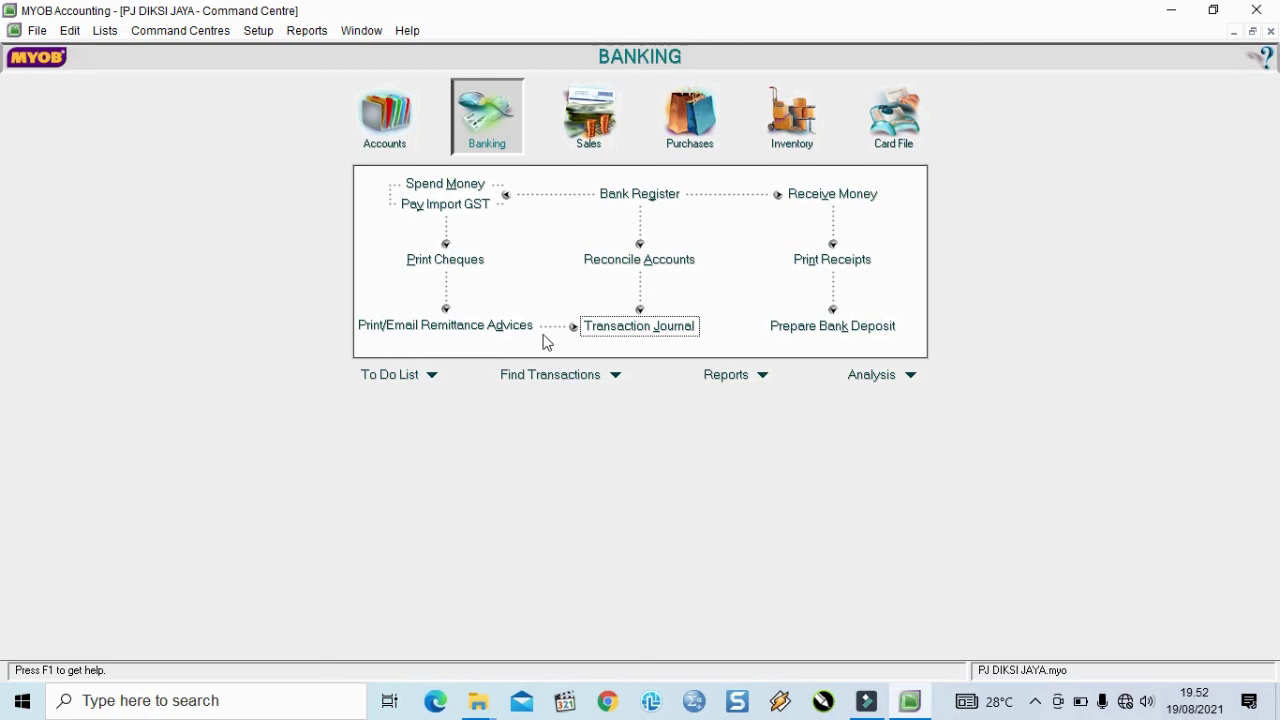
- Start a Spend Money entry dated 28/12/2020 for an amount of Rp1.000.000,00
left_click(453, 186)
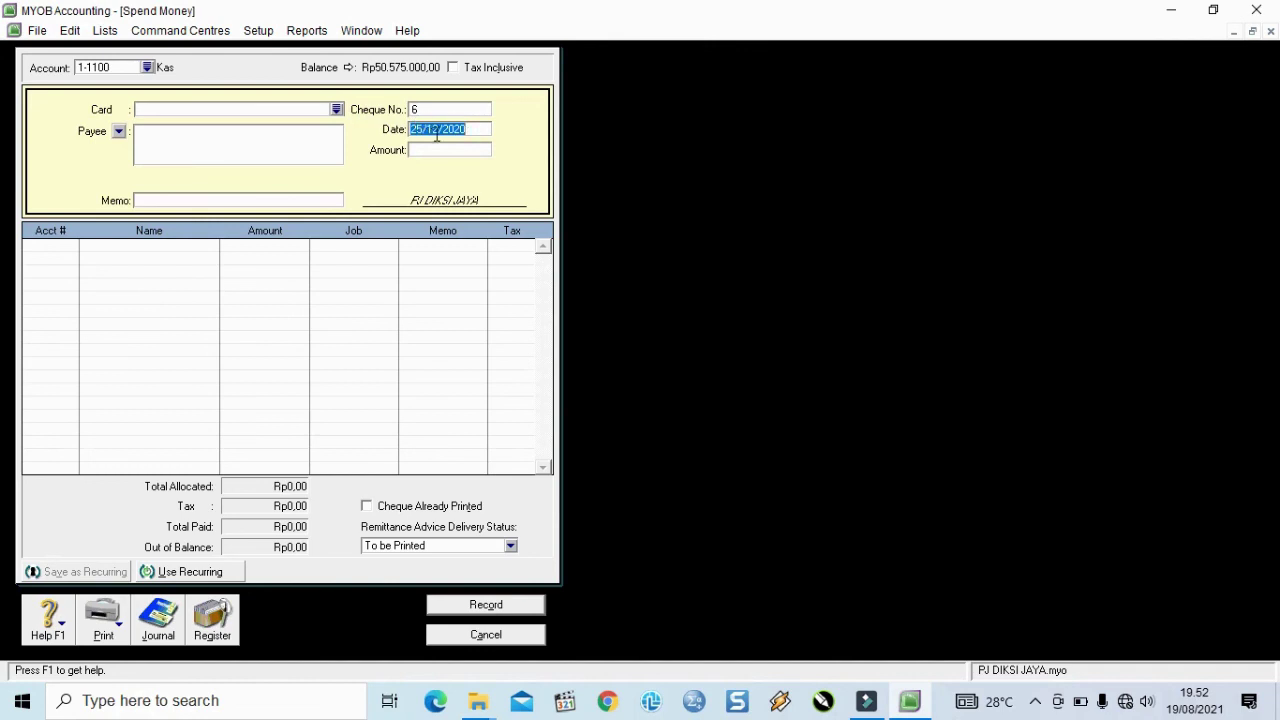
type("28/12")
type("/2020")
type("1000000")
key("Tab")
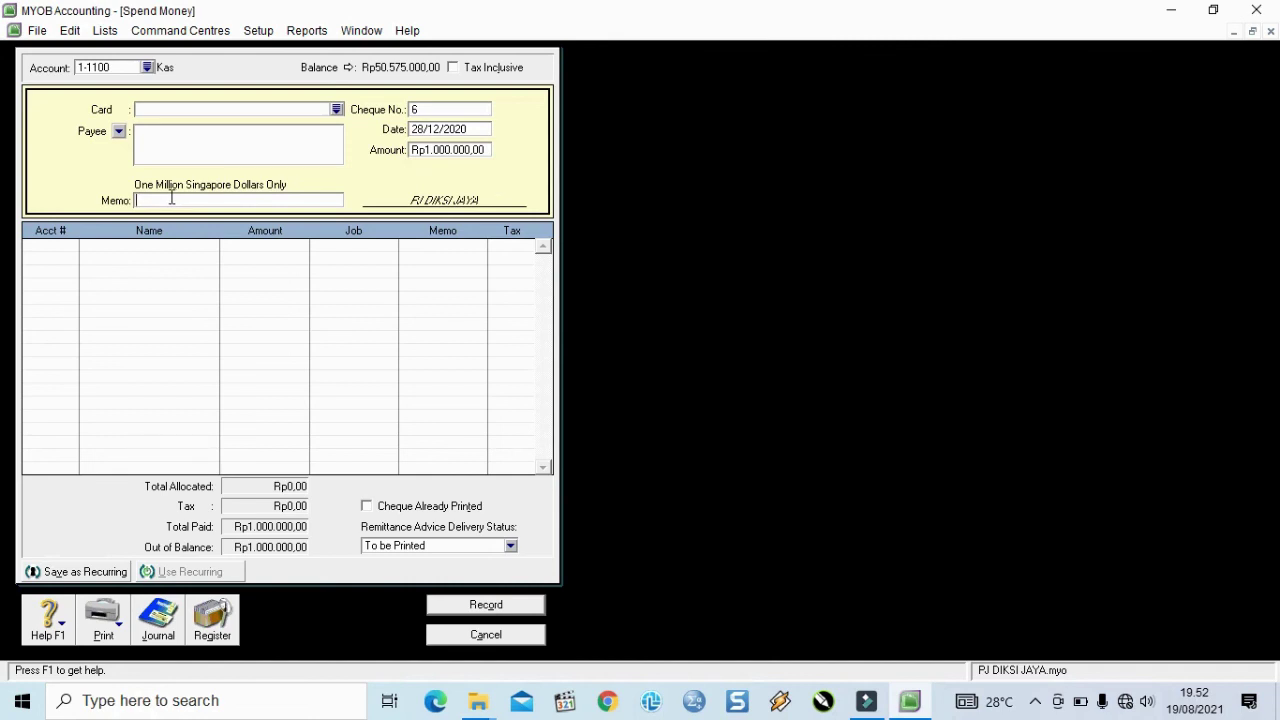
- Set the payment's memo to "Membayar honor model iklan"
type("Memba")
key("BackSpace")
key("BackSpace")
type("bayar honor model iklan")
key("Tab")
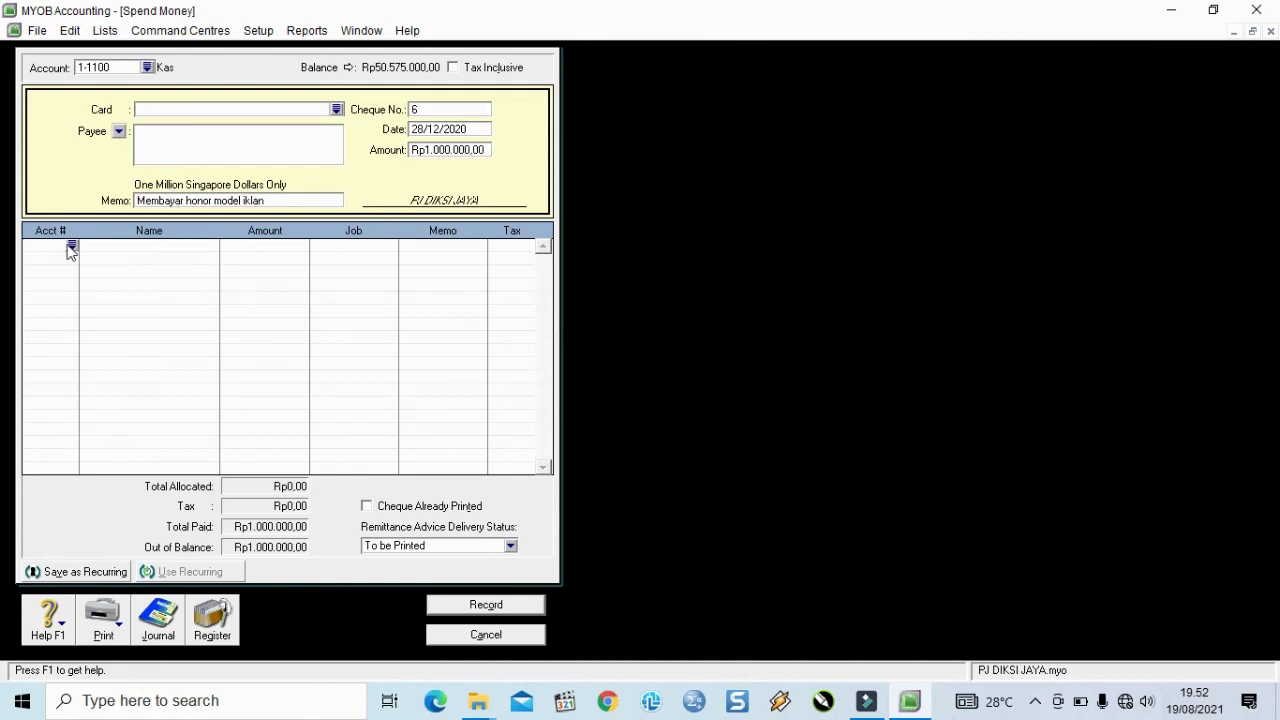
- Allocate the full payment to account 6-1000 Beban Gaji dan Honor, record it, and close the Spend Money window
left_click(72, 245)
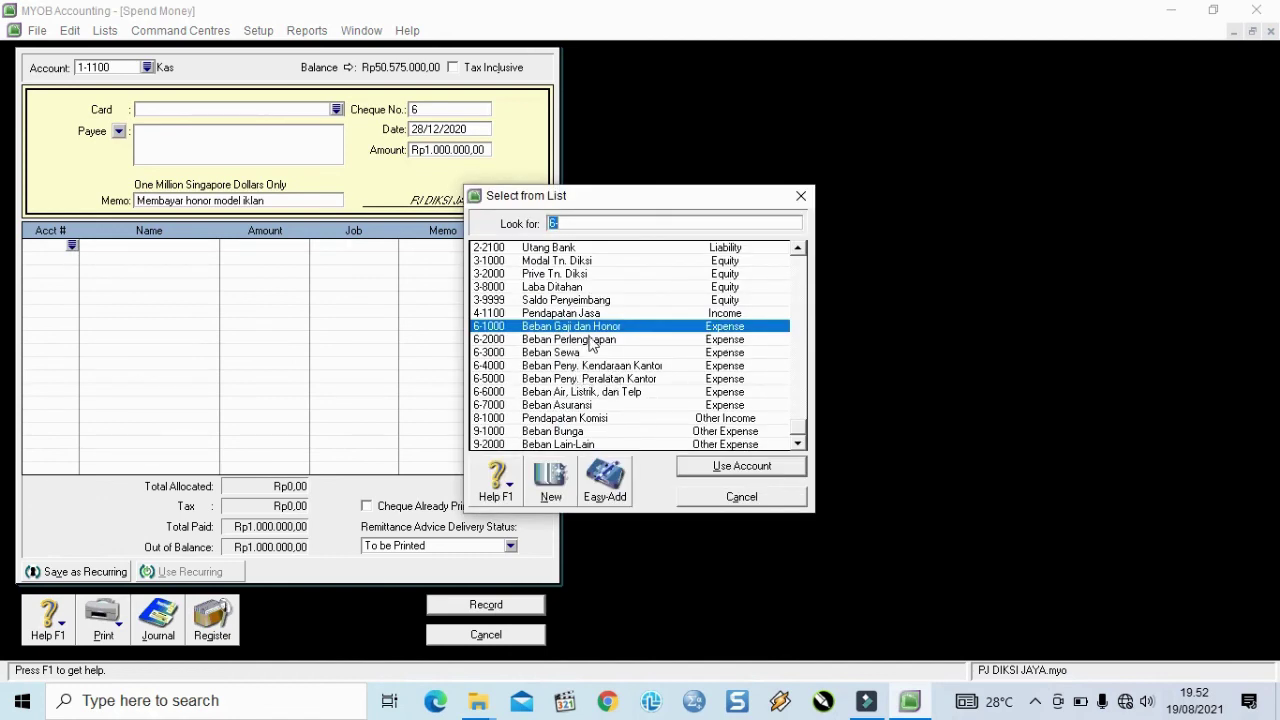
left_click(768, 466)
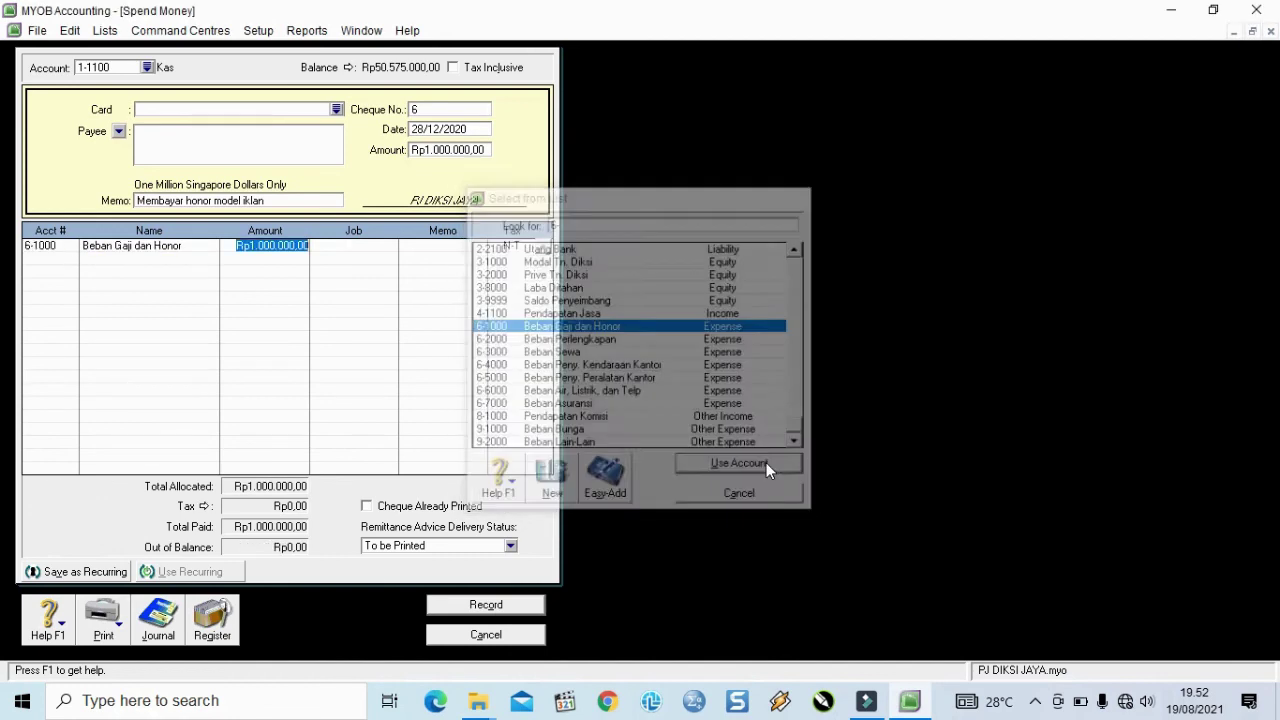
key("Tab")
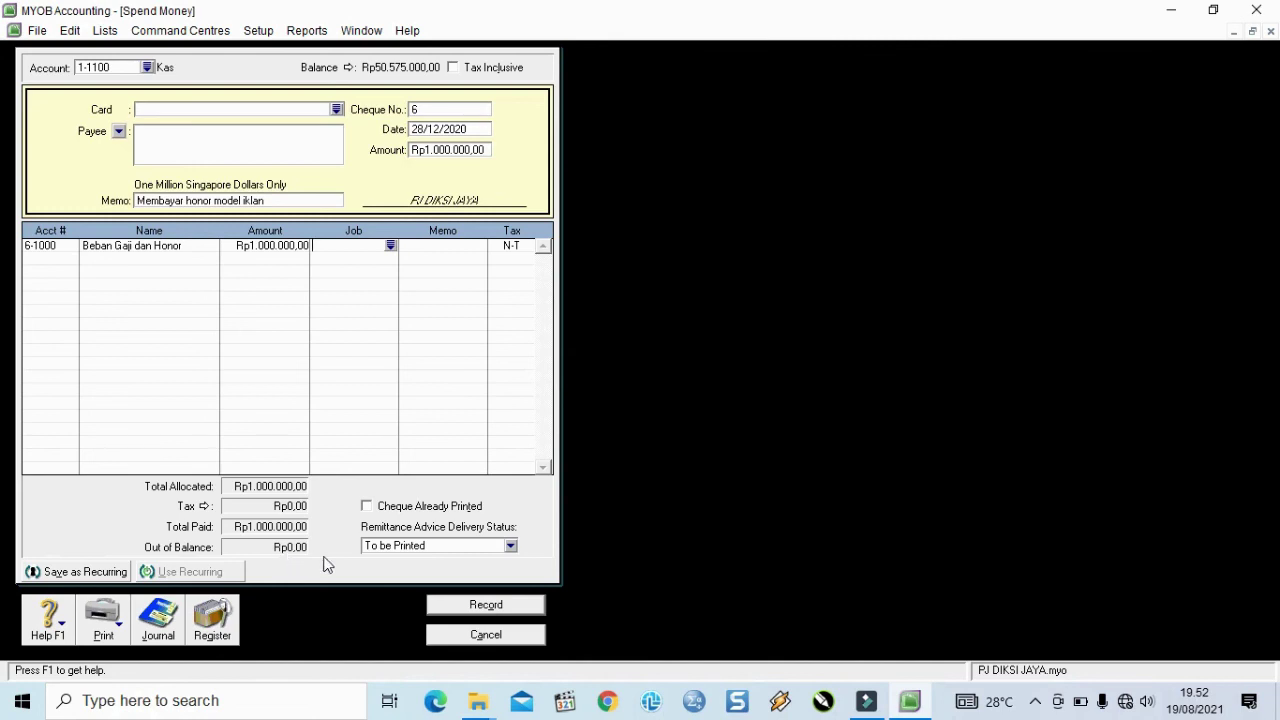
left_click(488, 607)
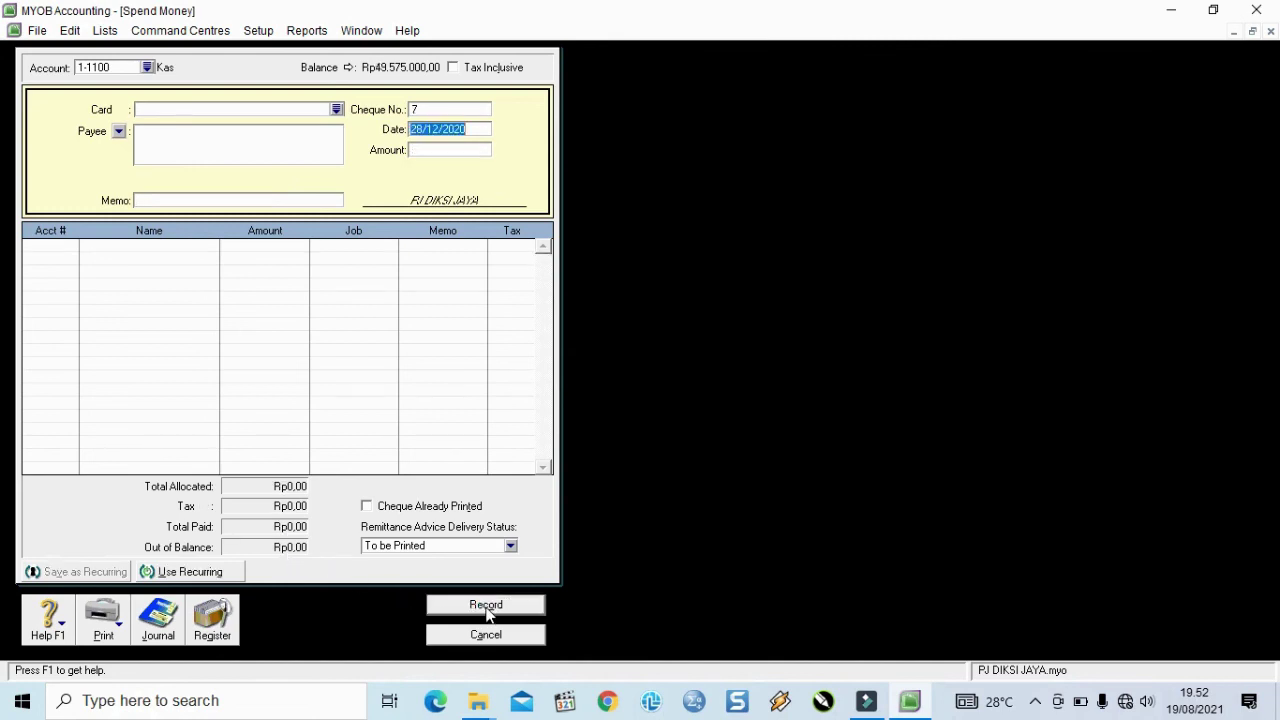
left_click(500, 640)
- Check the 28/12/2020 model fee payment among all transactions in the Transaction Journal, and close the journal
left_click(673, 330)
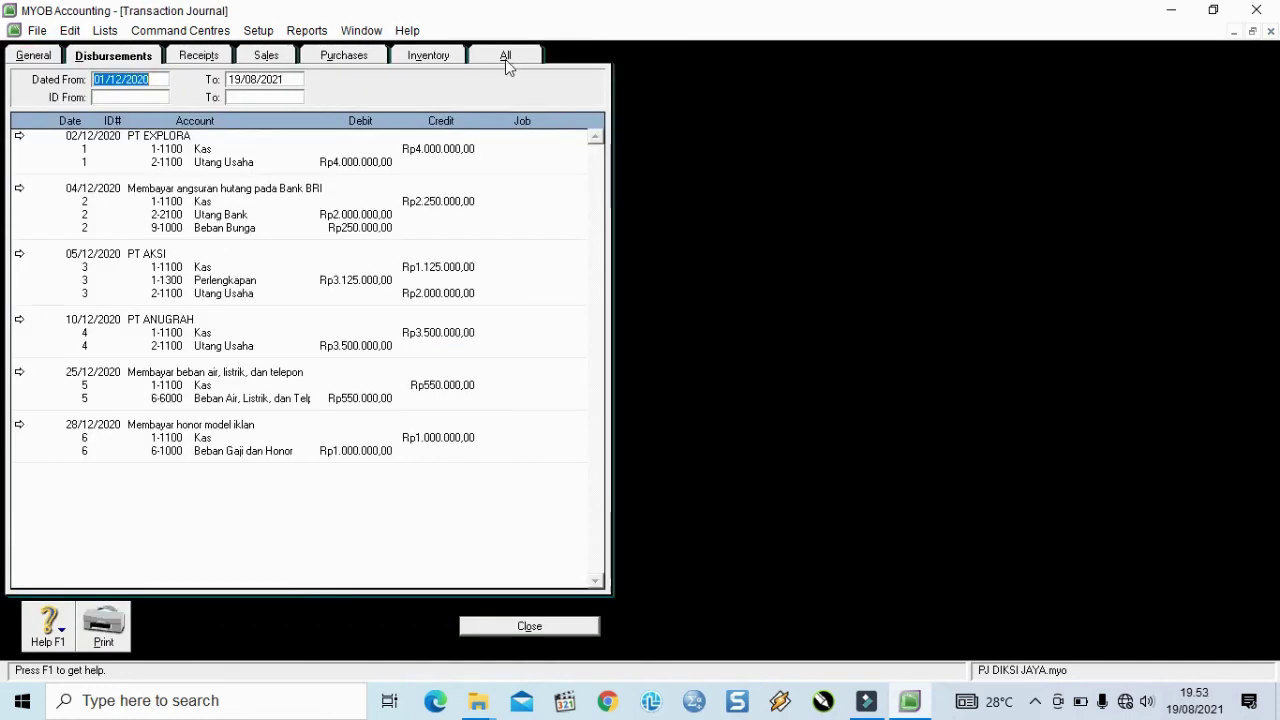
left_click(505, 59)
left_click_drag(596, 150, 605, 592)
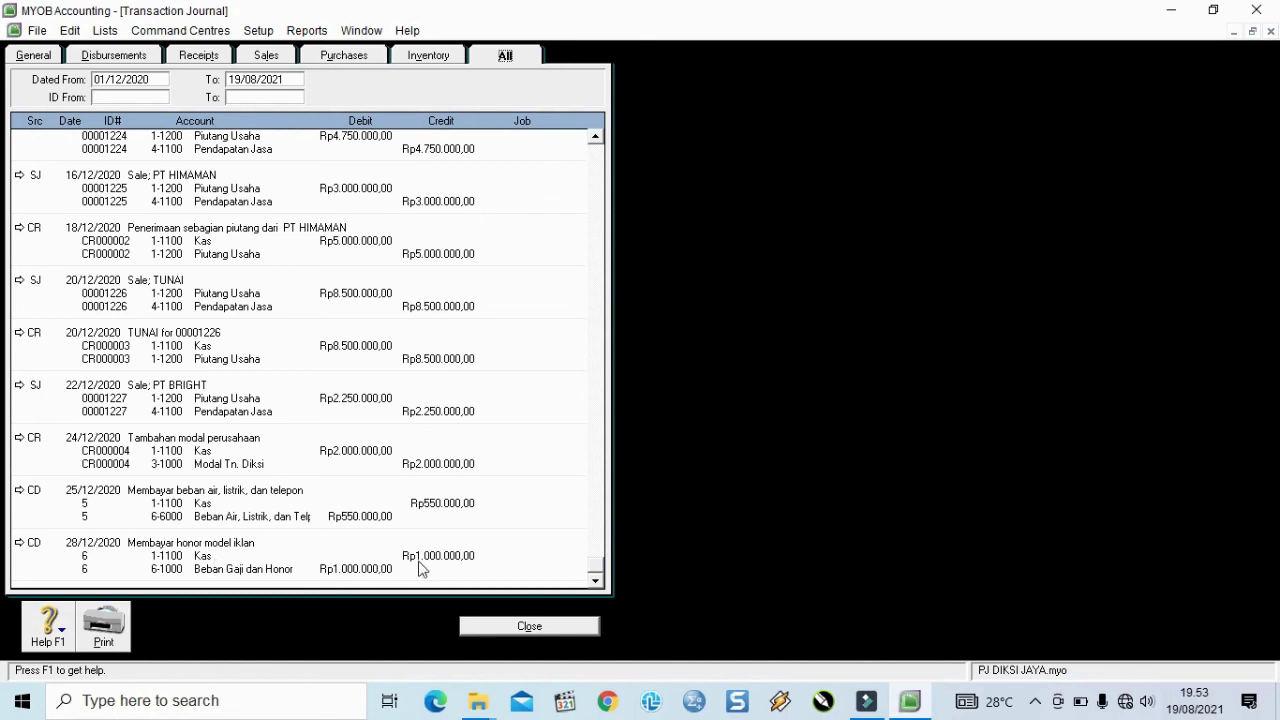
left_click(503, 626)
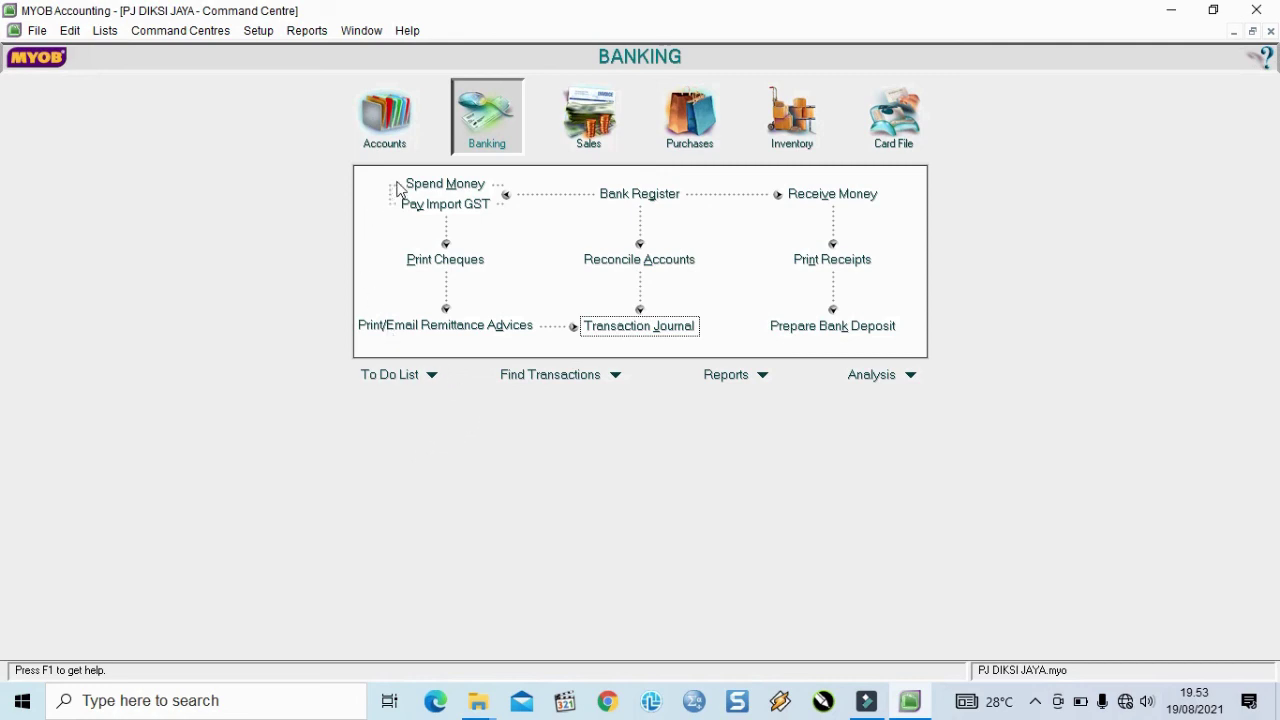
- Start a Spend Money entry dated 30/12/2020 for Rp750.000,00 with the memo "Membayar beban lain-lain"
left_click(432, 185)
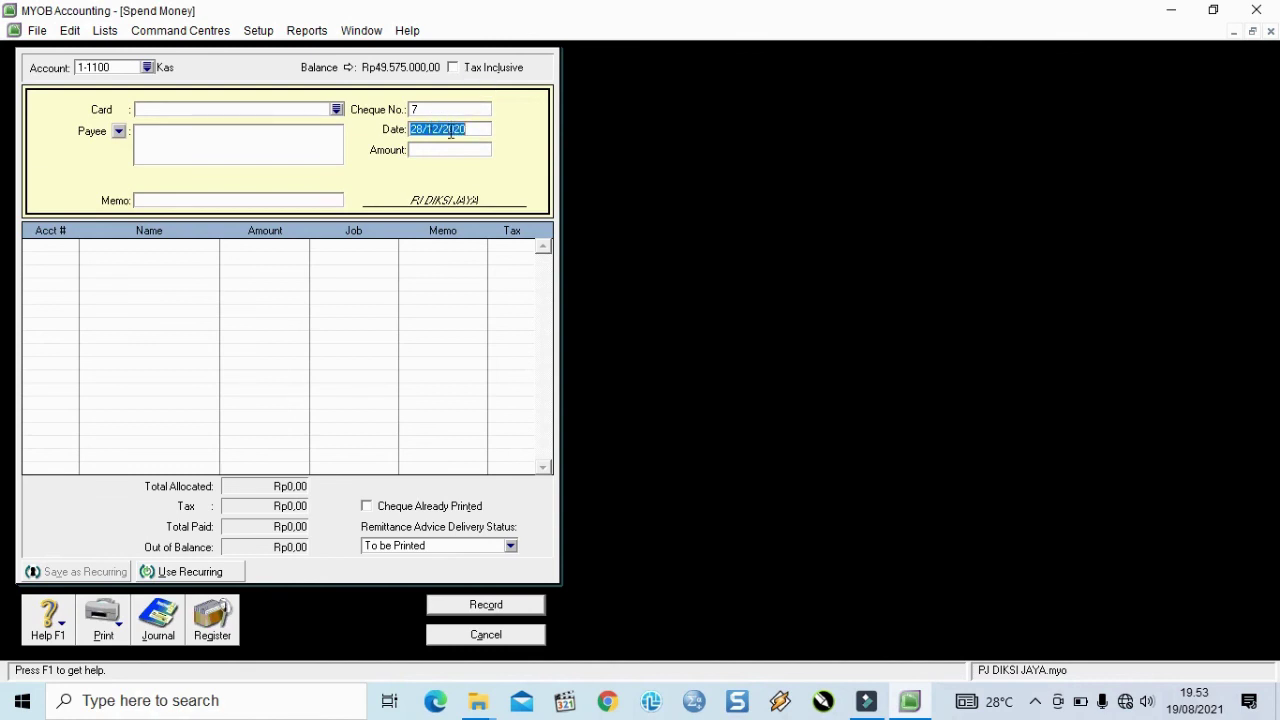
type("30/12/2020")
key("Tab")
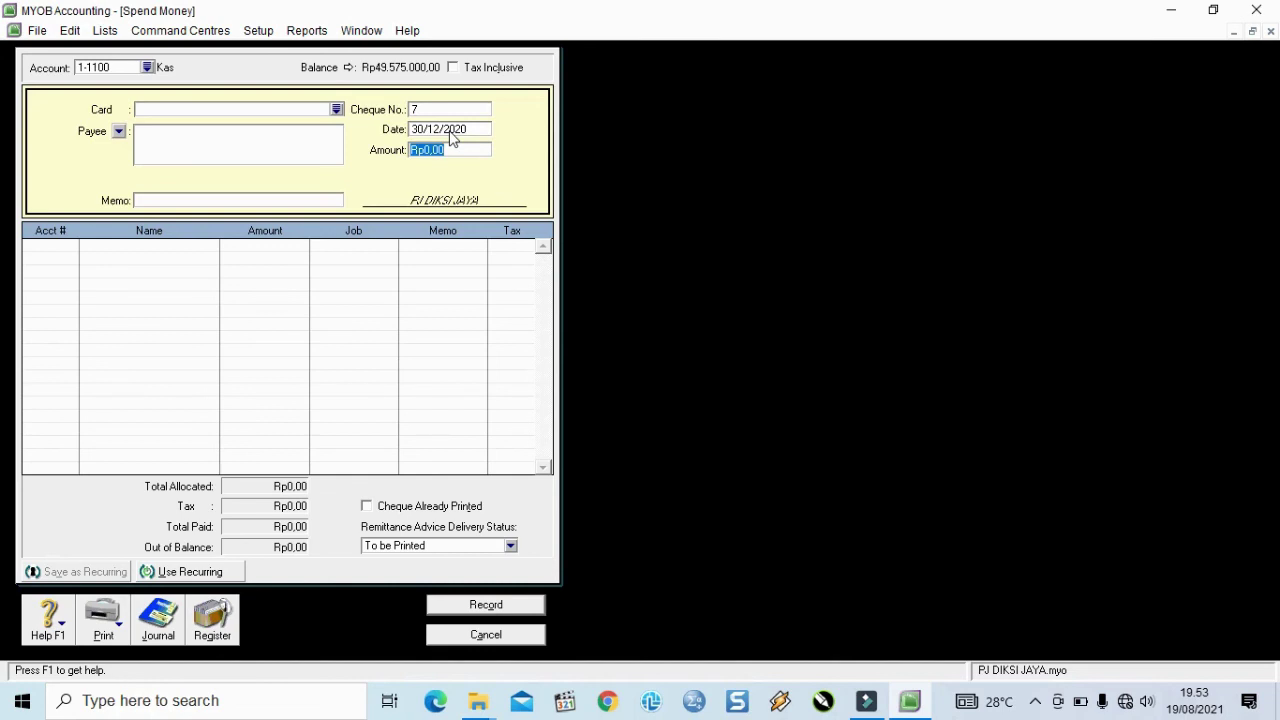
type("750000")
key("Tab")
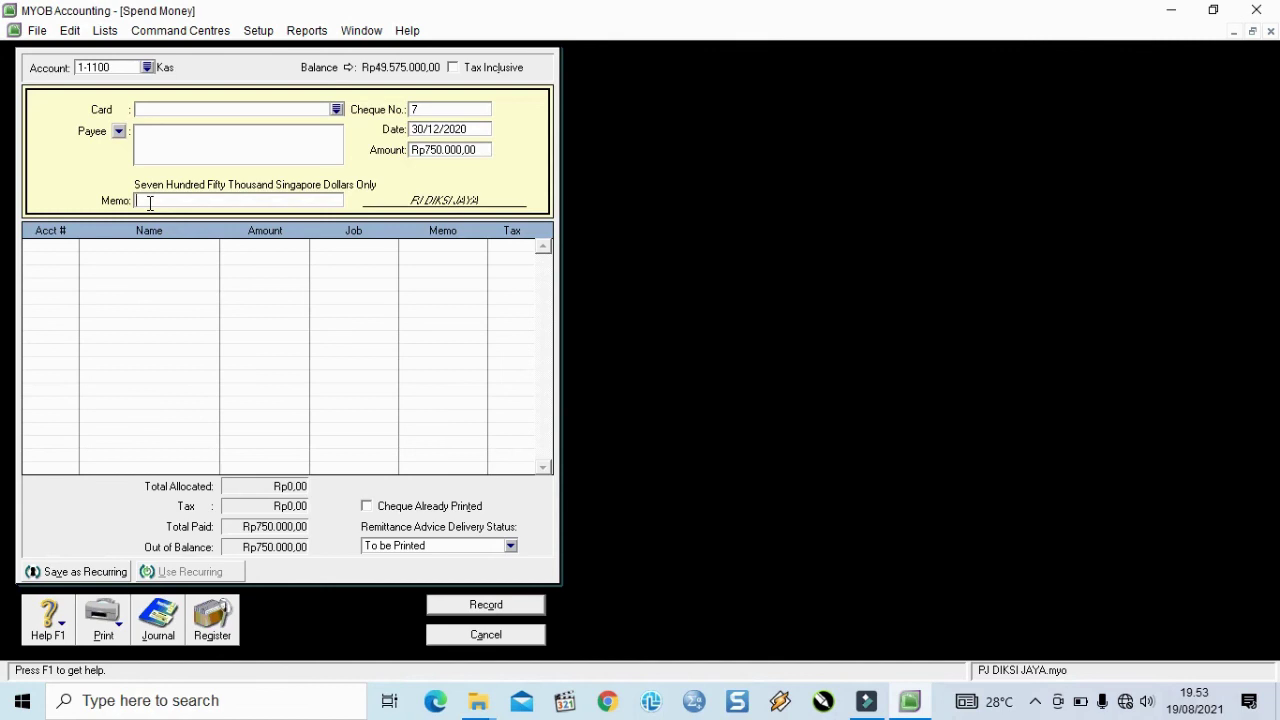
type("Membayar beban lain-lain")
key("Tab")
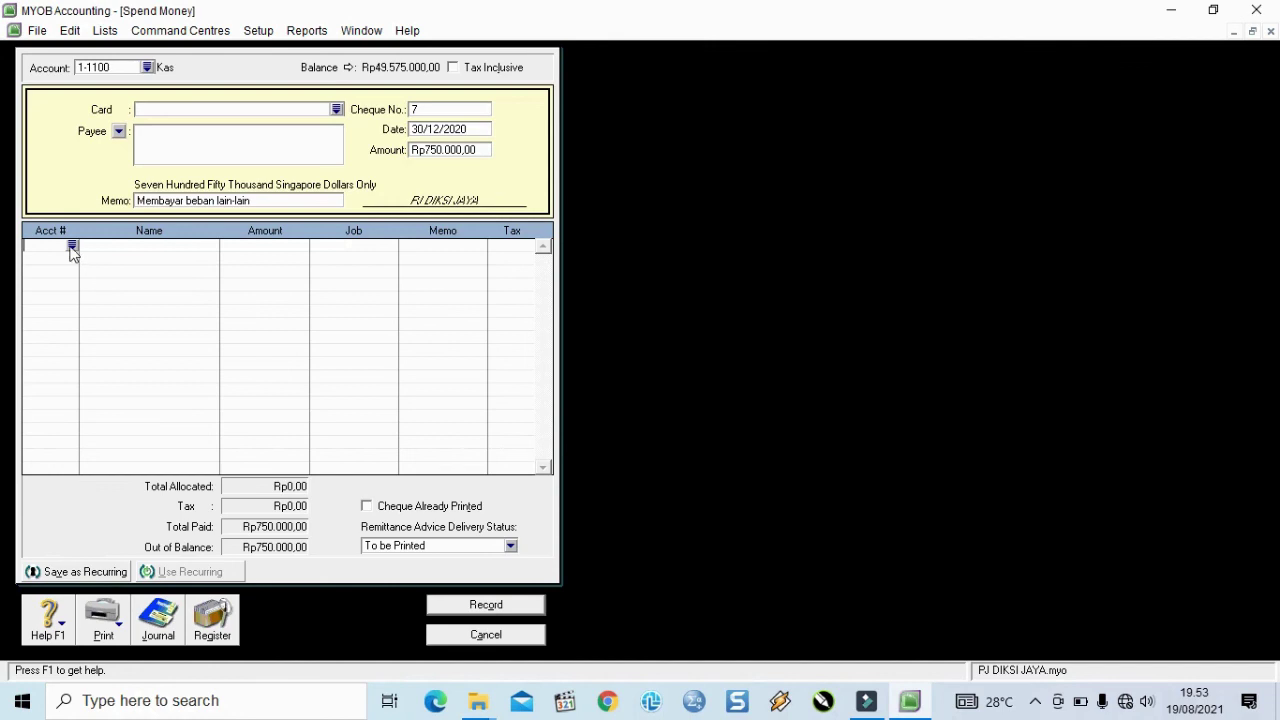
- Allocate the full payment to account 9-2000 Beban Lain-Lain, record it, and close the Spend Money window
type("6")
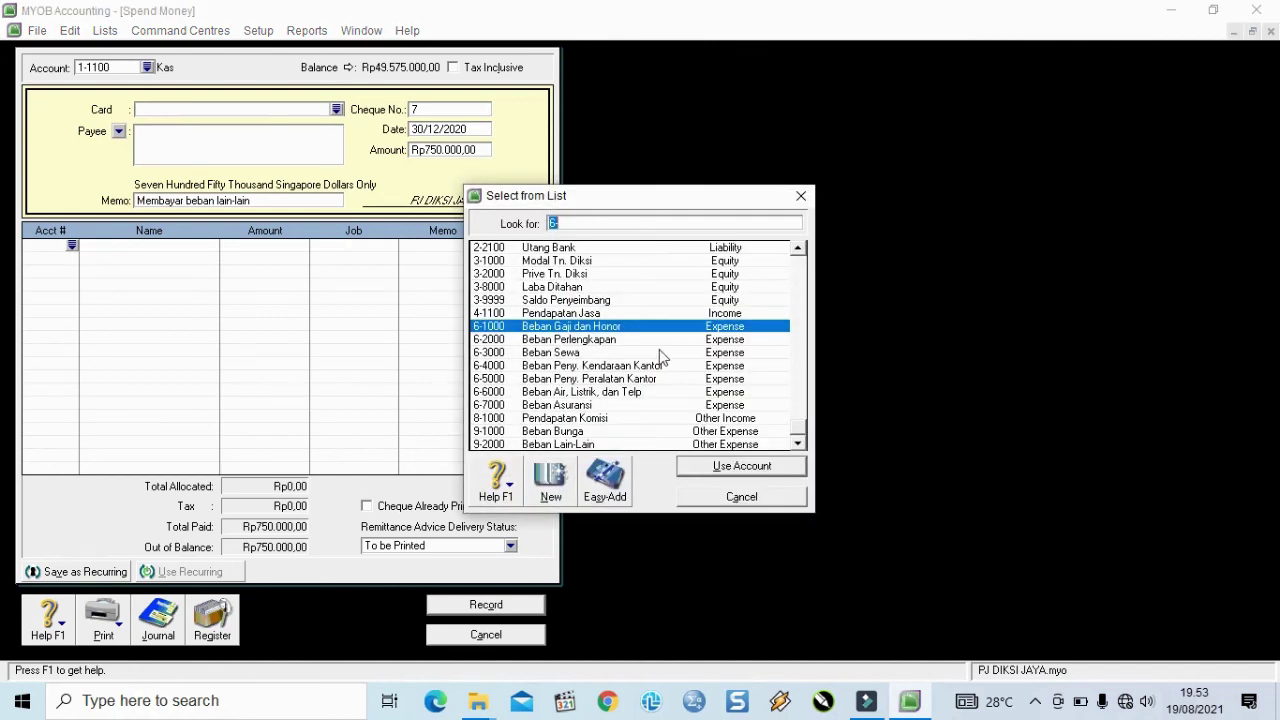
left_click(592, 444)
left_click(722, 468)
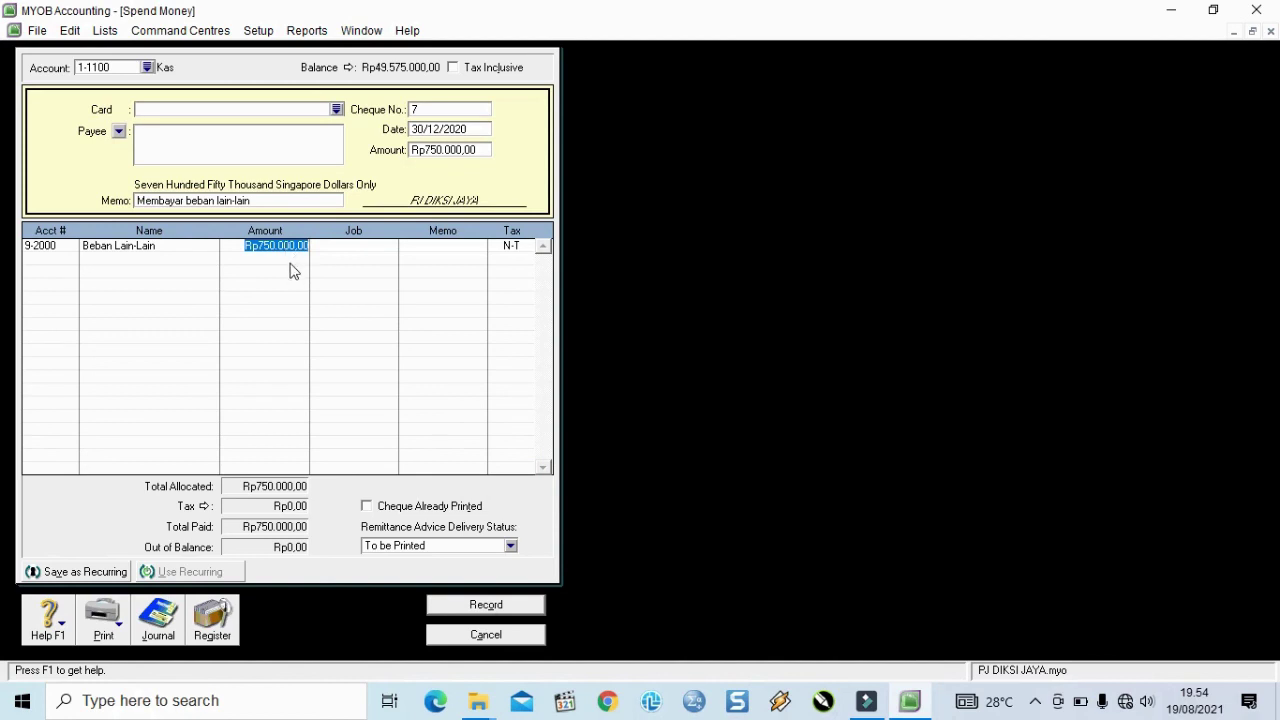
key("Tab")
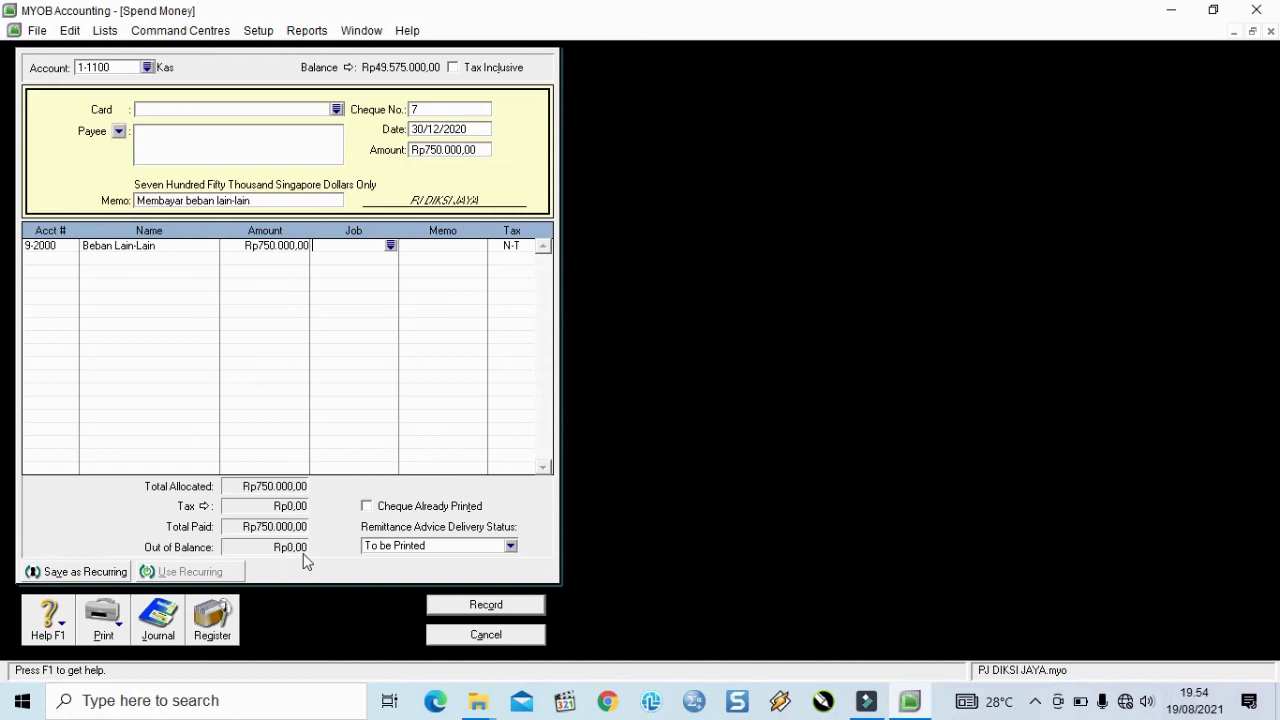
left_click(484, 612)
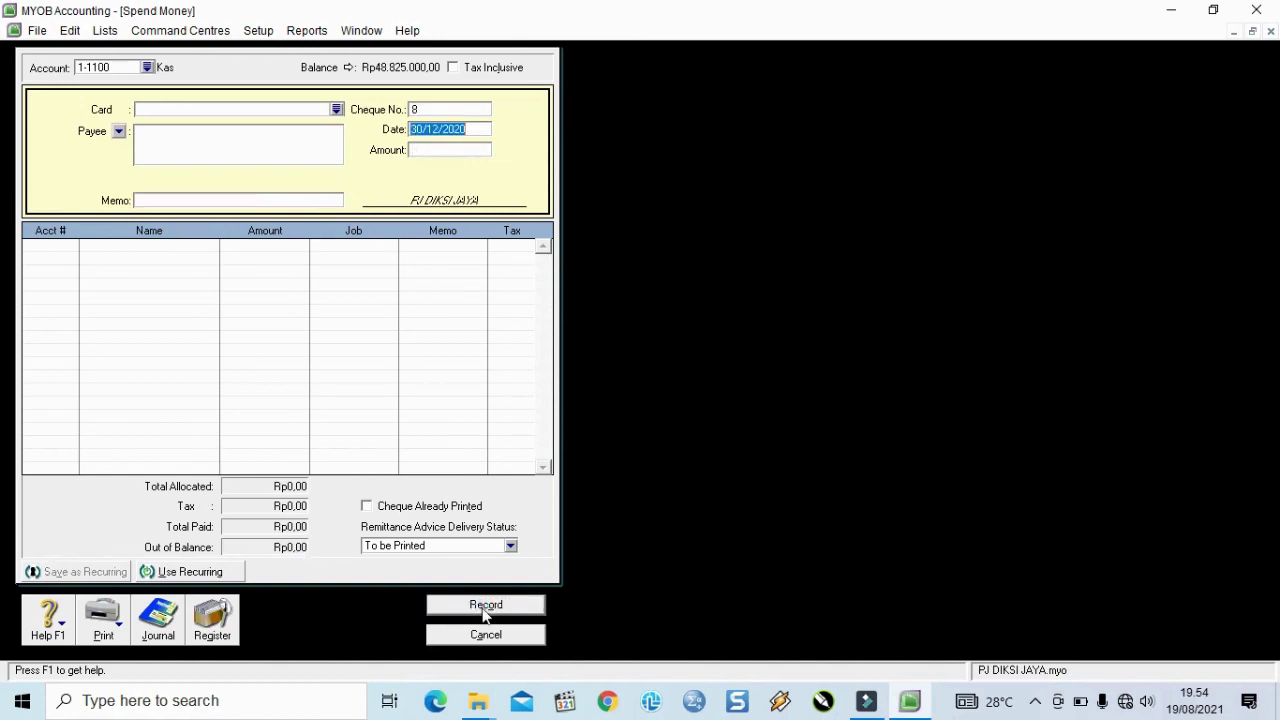
left_click(500, 636)
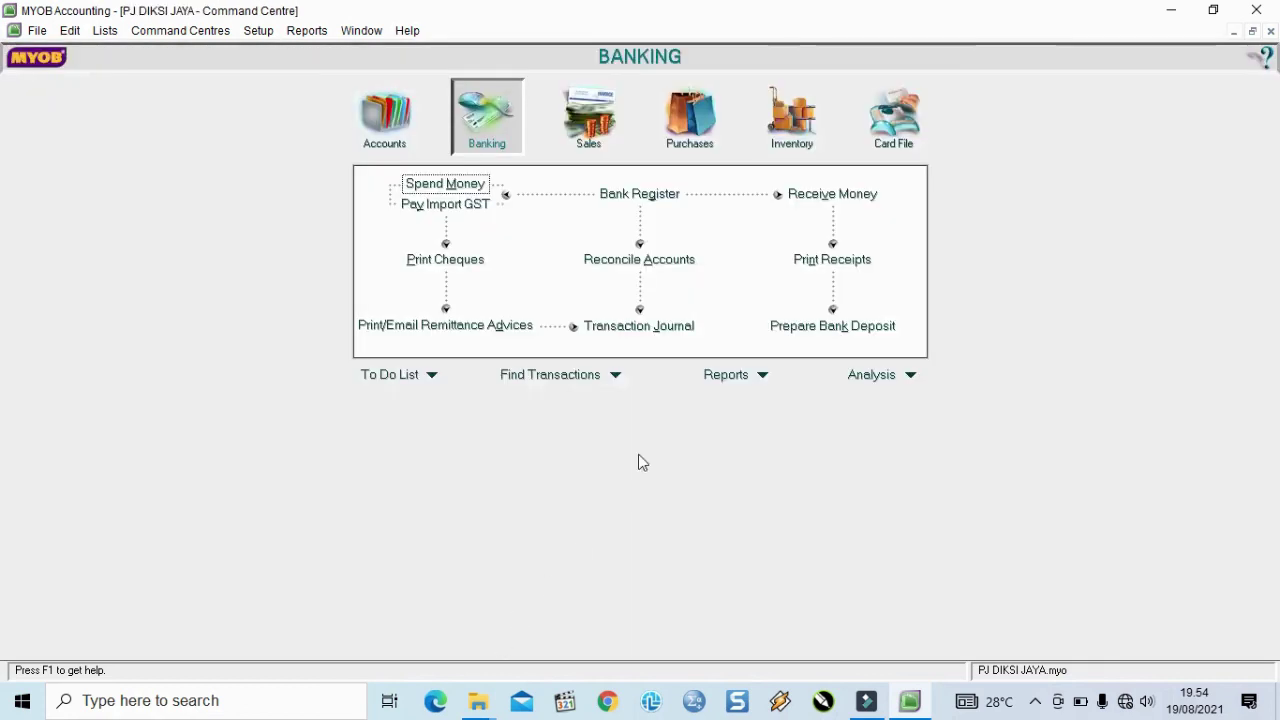
- Check the 30/12/2020 miscellaneous expense payment among all transactions in the Transaction Journal, and close the journal
left_click(663, 326)
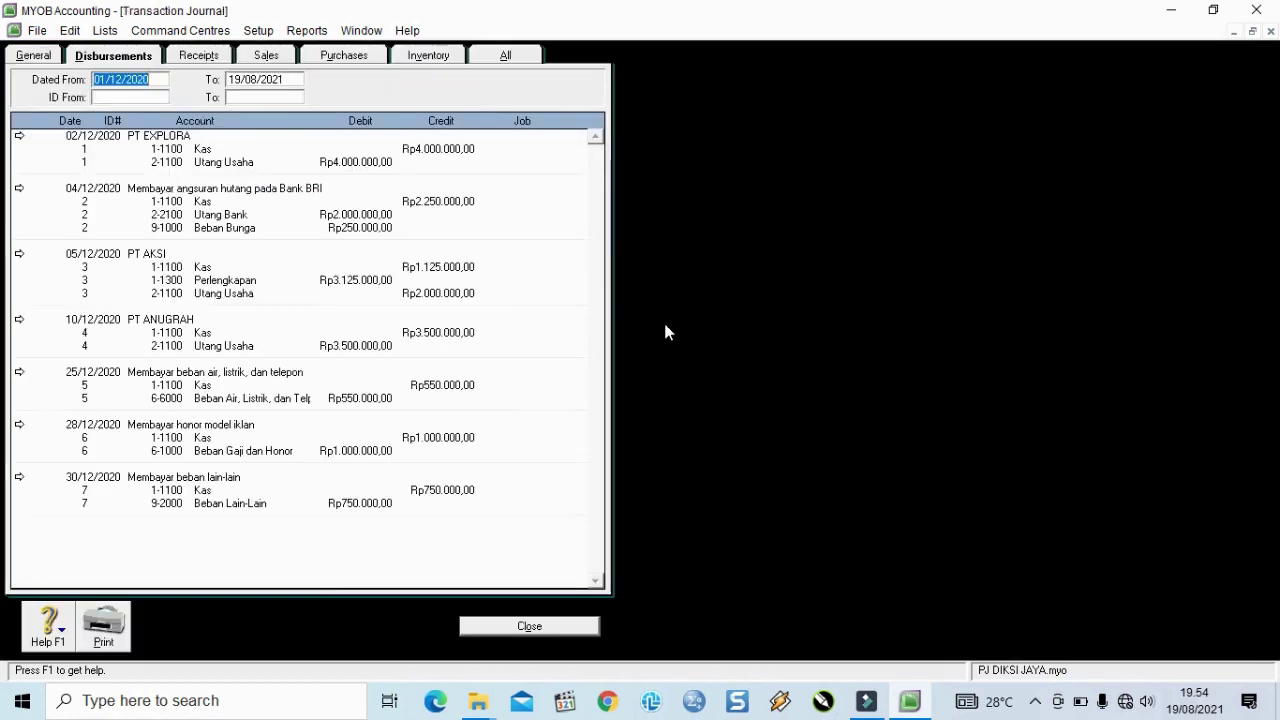
left_click(506, 56)
left_click_drag(596, 152, 611, 578)
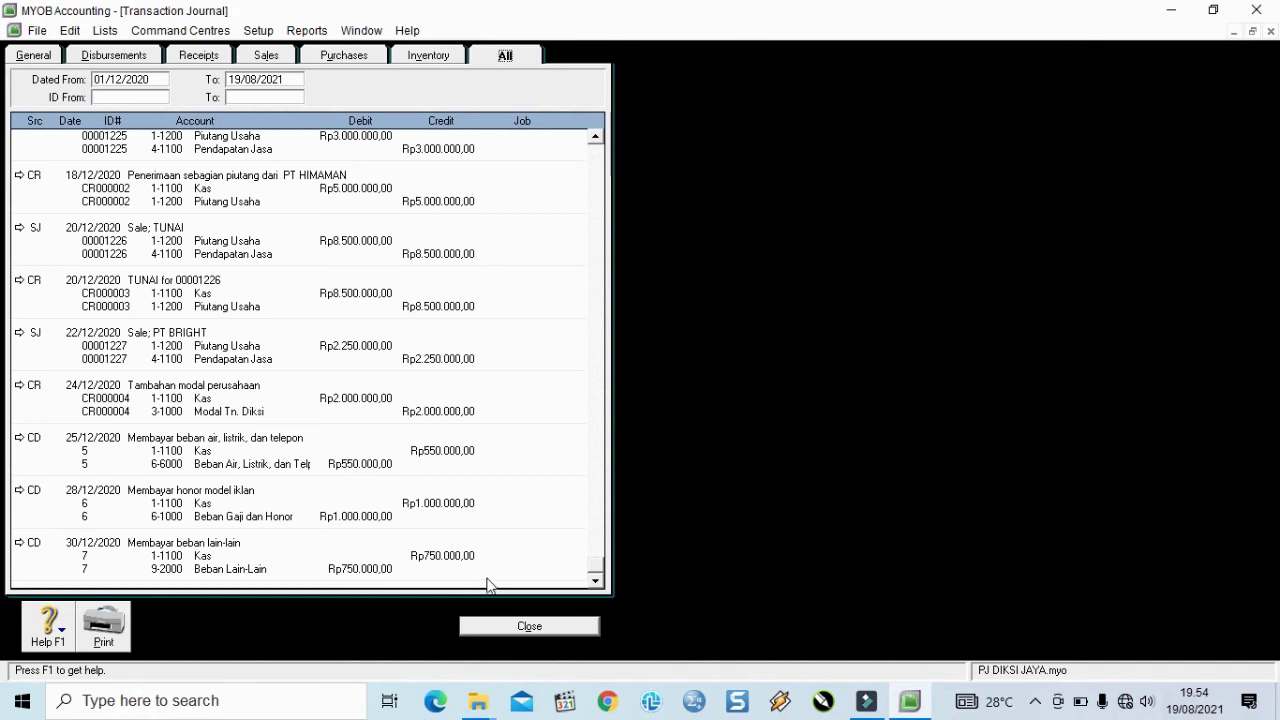
left_click(509, 630)
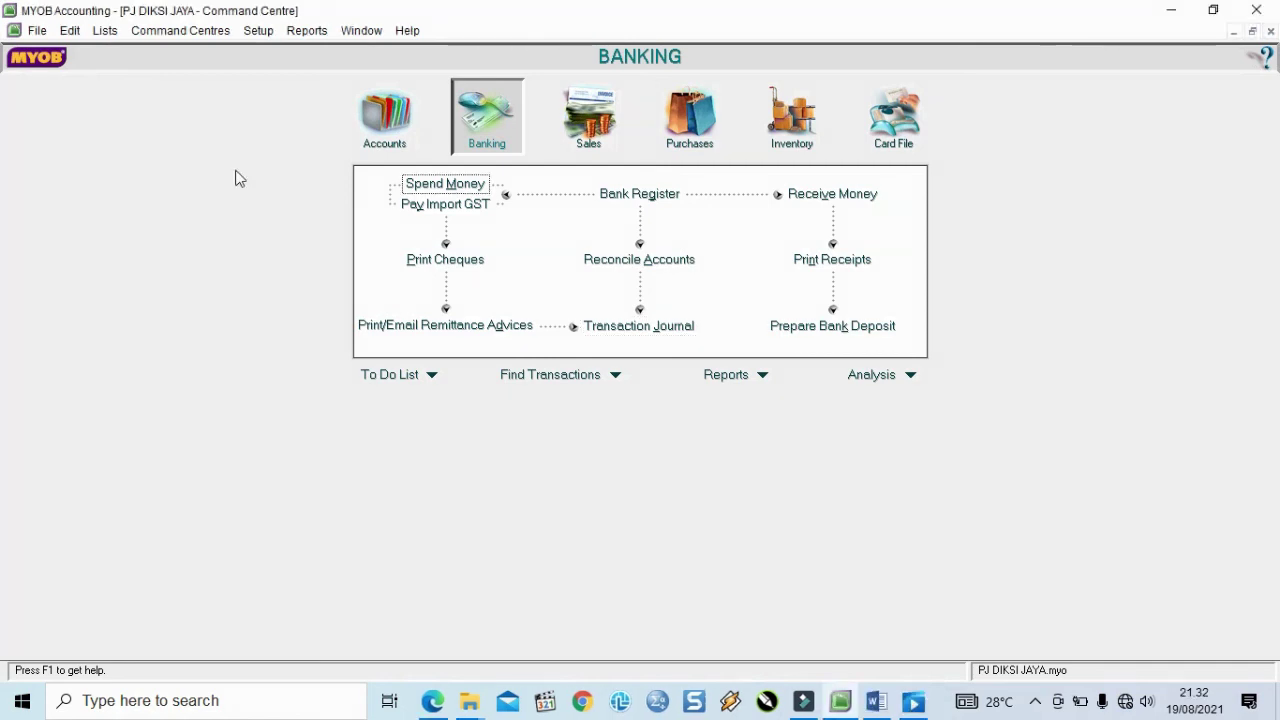
- Exit the accounting program without producing a session report or backing up the company file
left_click(40, 32)
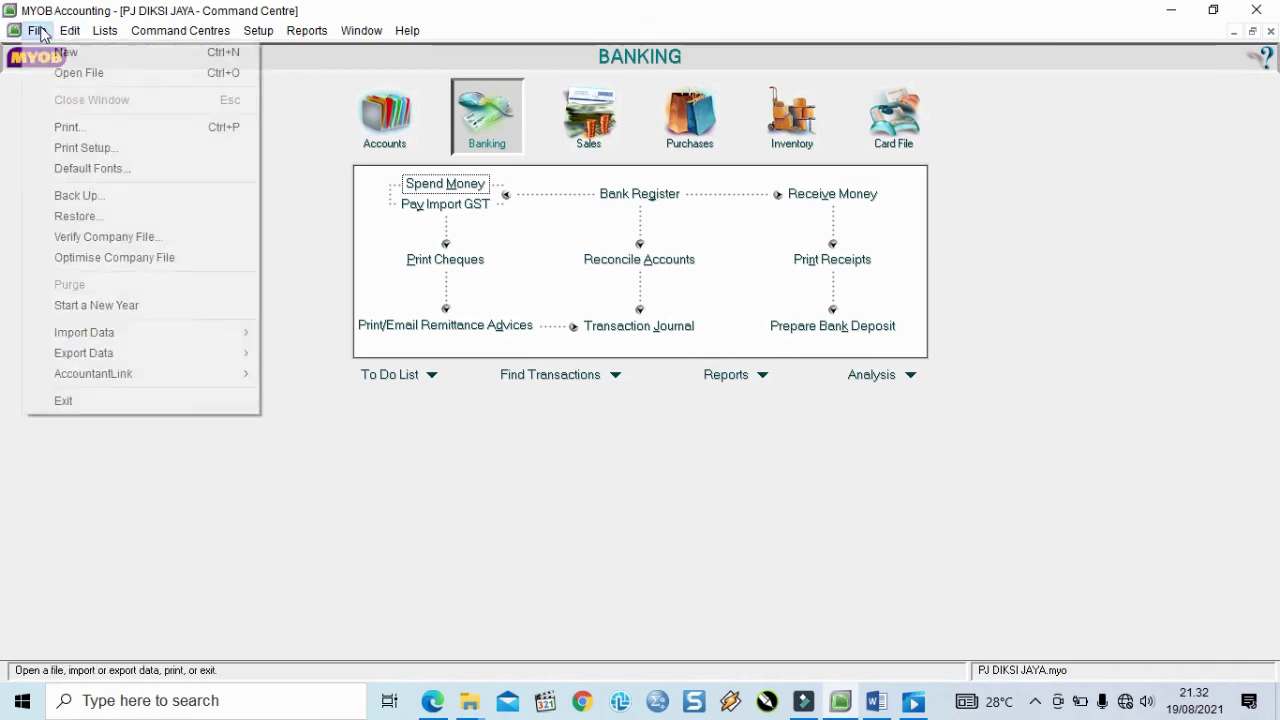
left_click(66, 401)
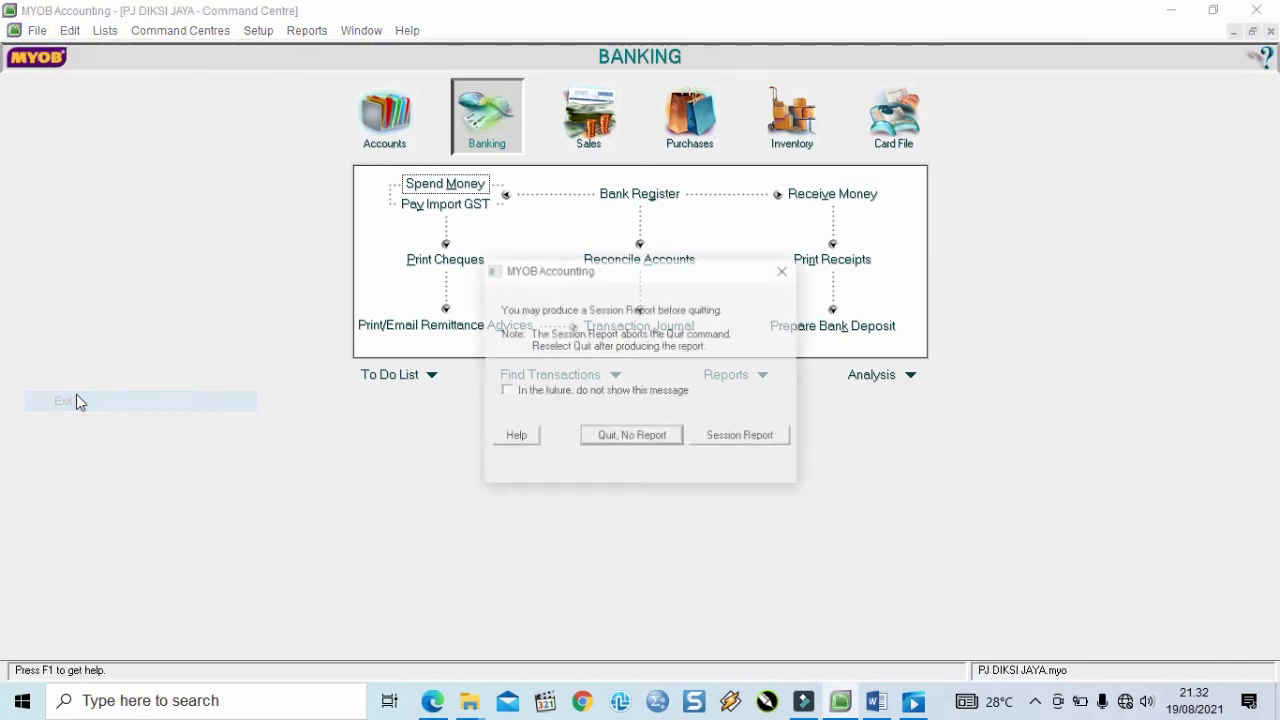
left_click(632, 437)
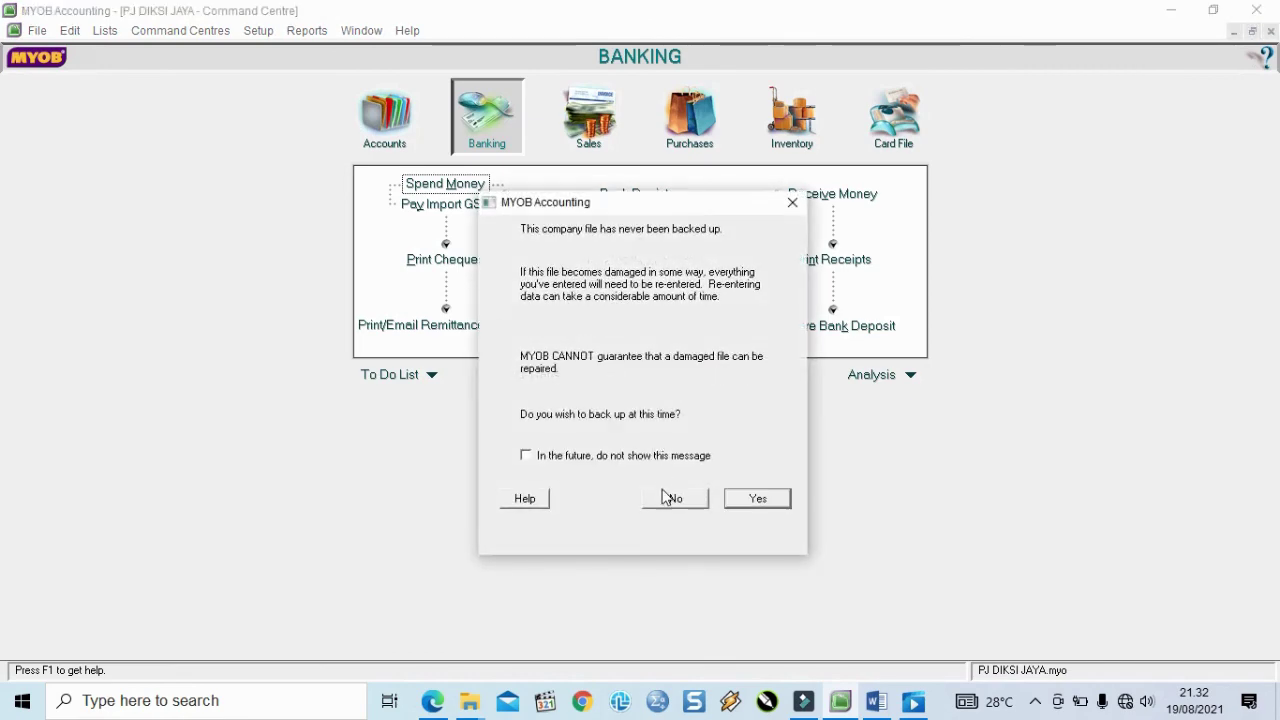
left_click(667, 500)
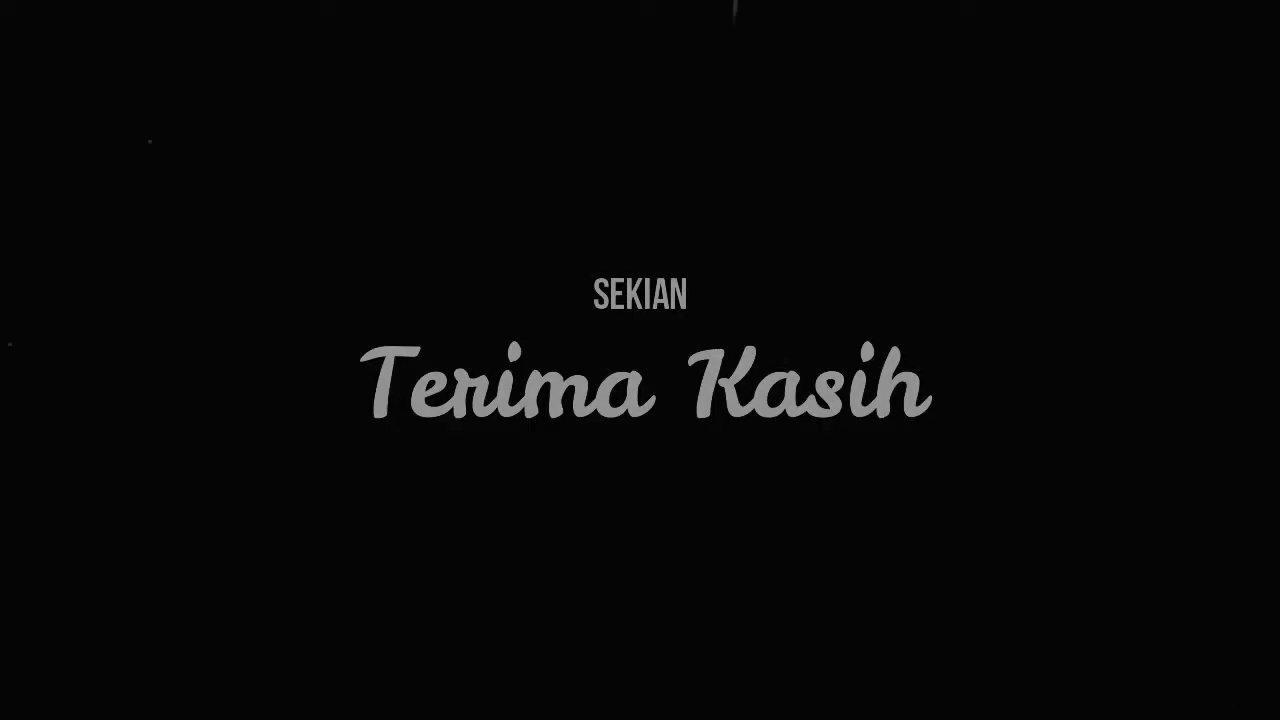